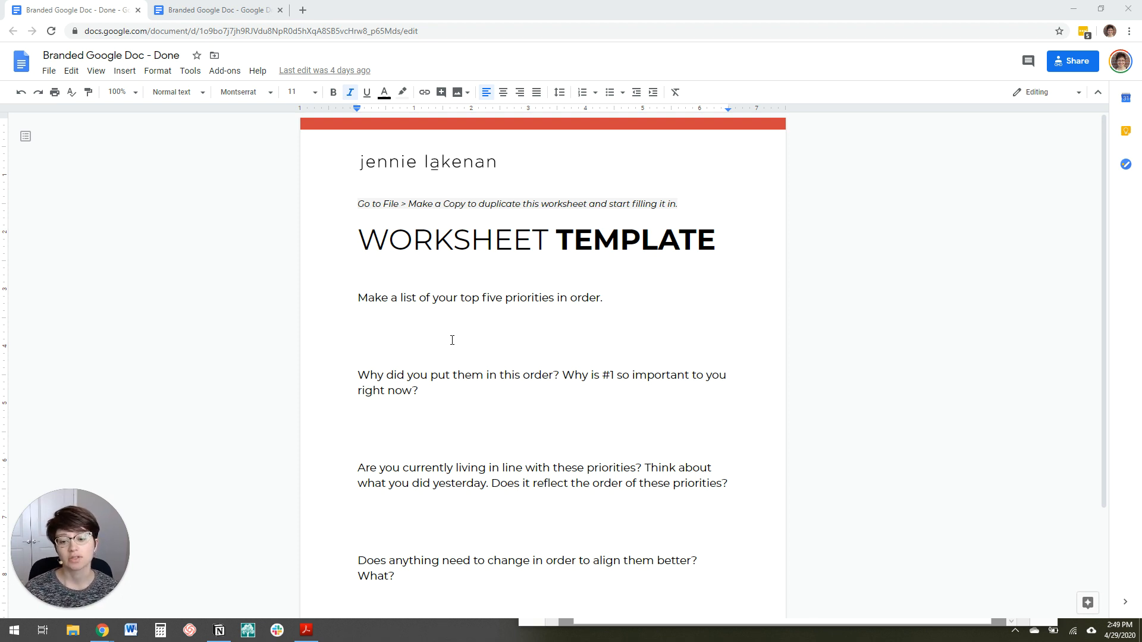
# Look over the finished branded worksheet and switch to the blank Branded Google Doc
pyautogui.scroll(-3, 453, 340)
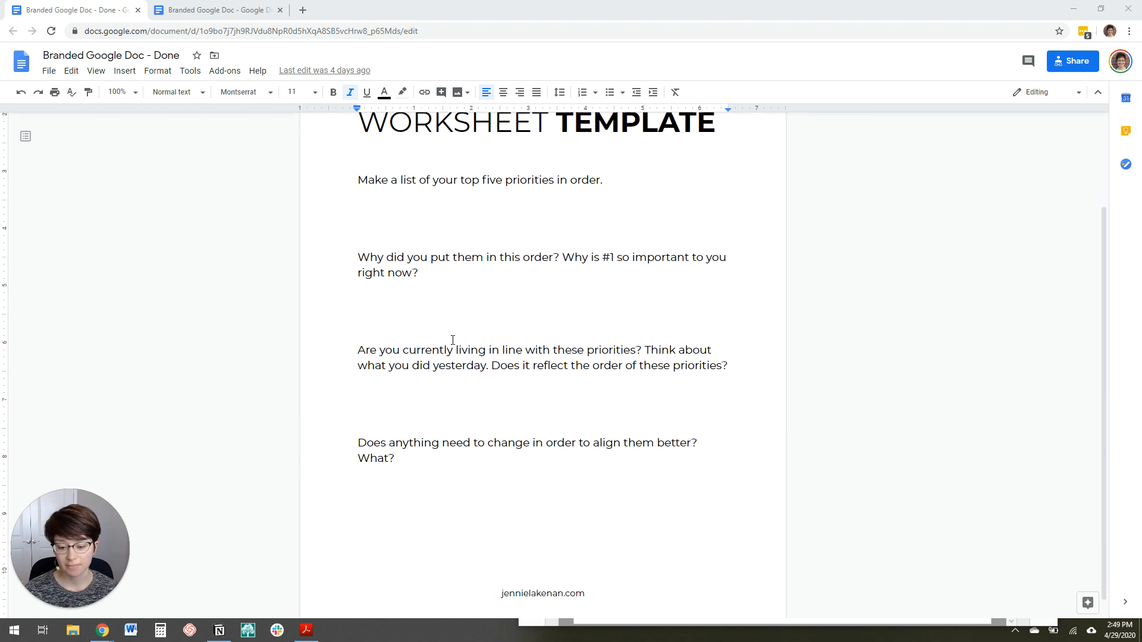
pyautogui.scroll(3, 453, 341)
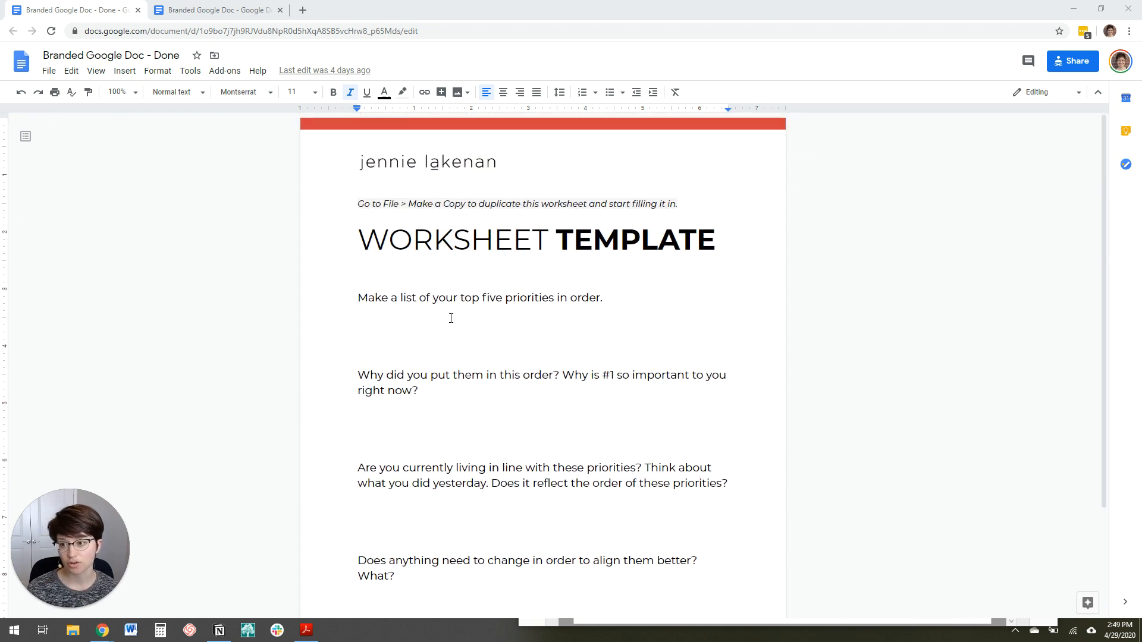
pyautogui.click(238, 8)
pyautogui.click(454, 191)
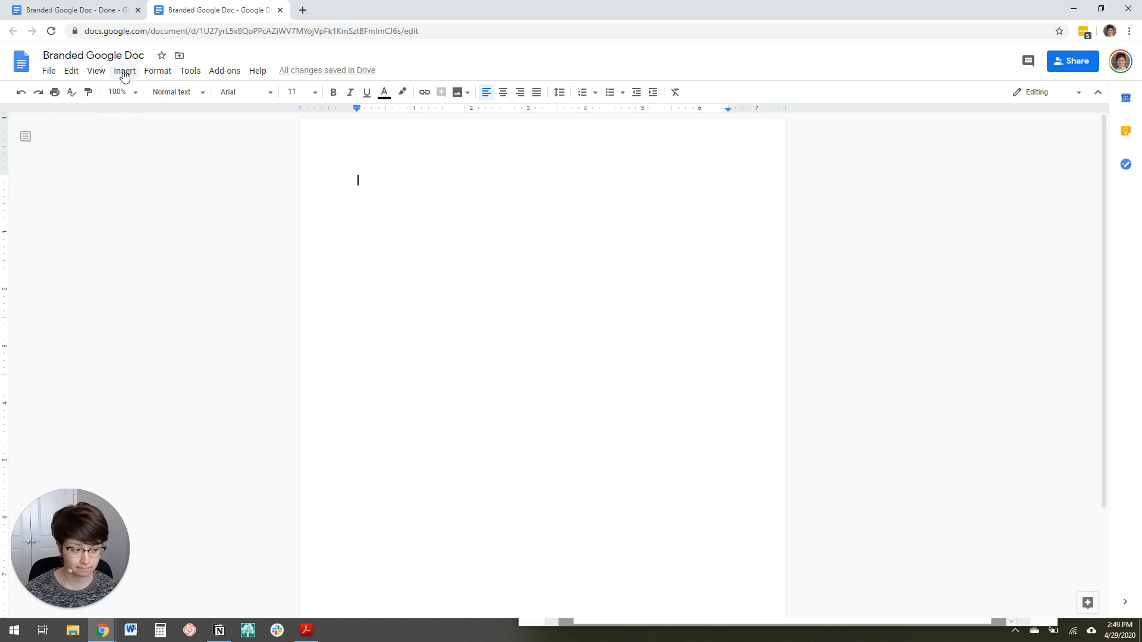
# Set the page's top and bottom margins to 0 inches
pyautogui.click(49, 71)
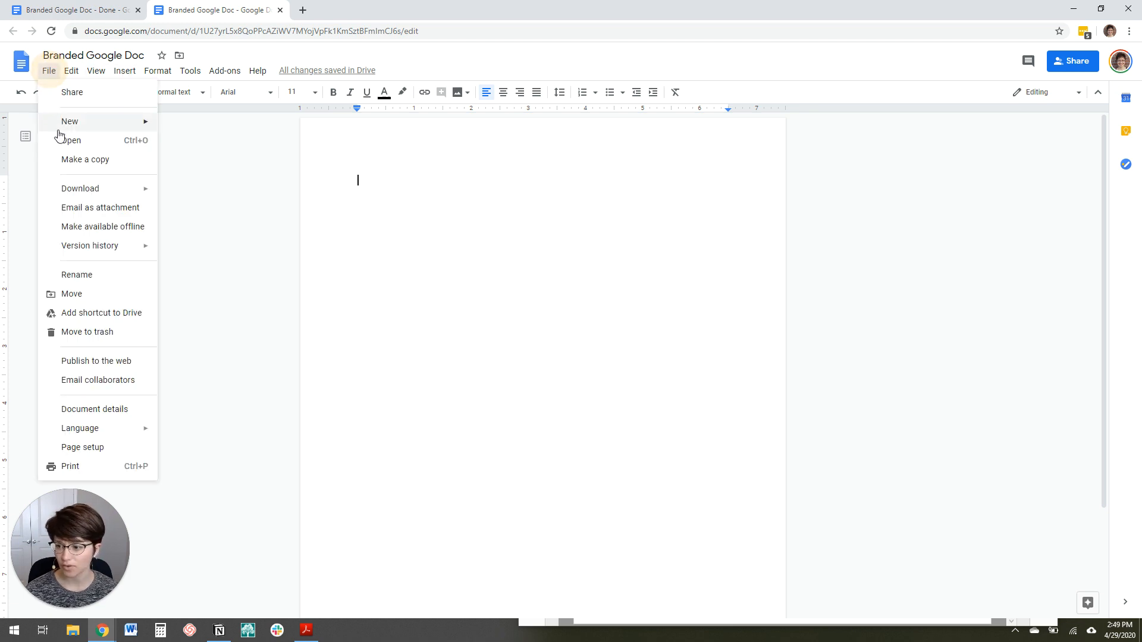
pyautogui.click(104, 453)
pyautogui.click(657, 278)
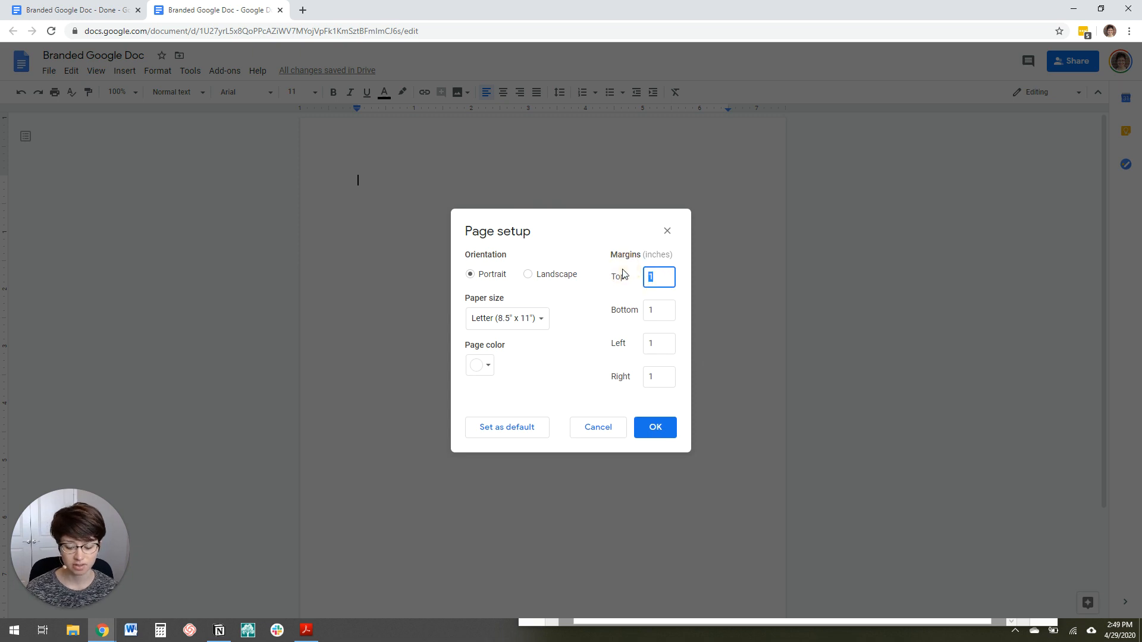
pyautogui.write('0')
pyautogui.click(621, 315)
pyautogui.write('0')
pyautogui.click(590, 347)
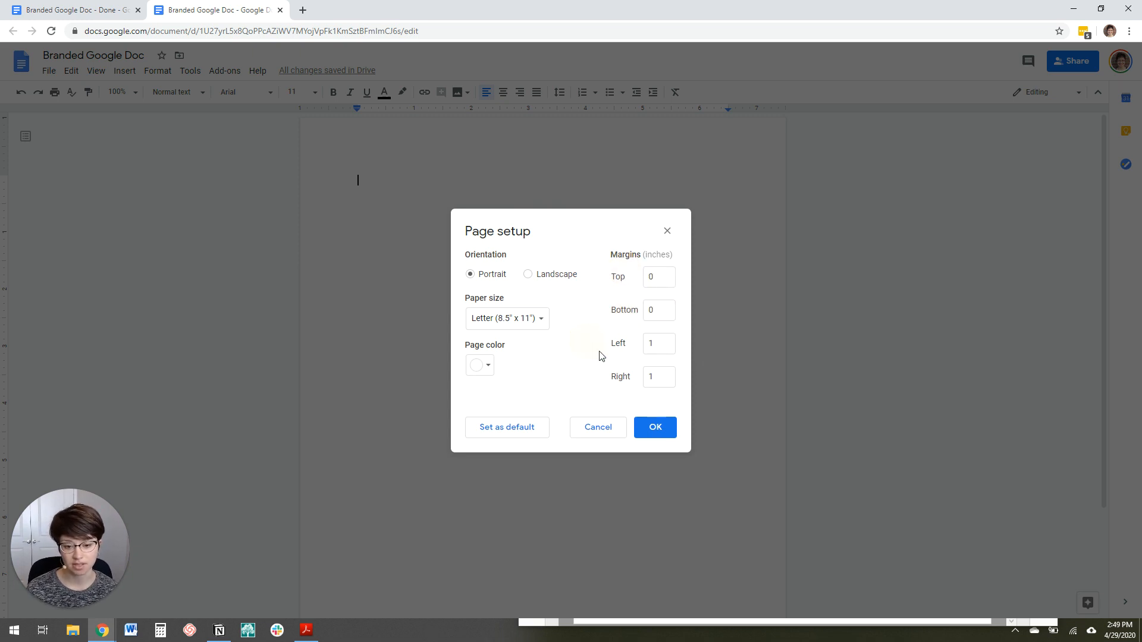
pyautogui.click(654, 428)
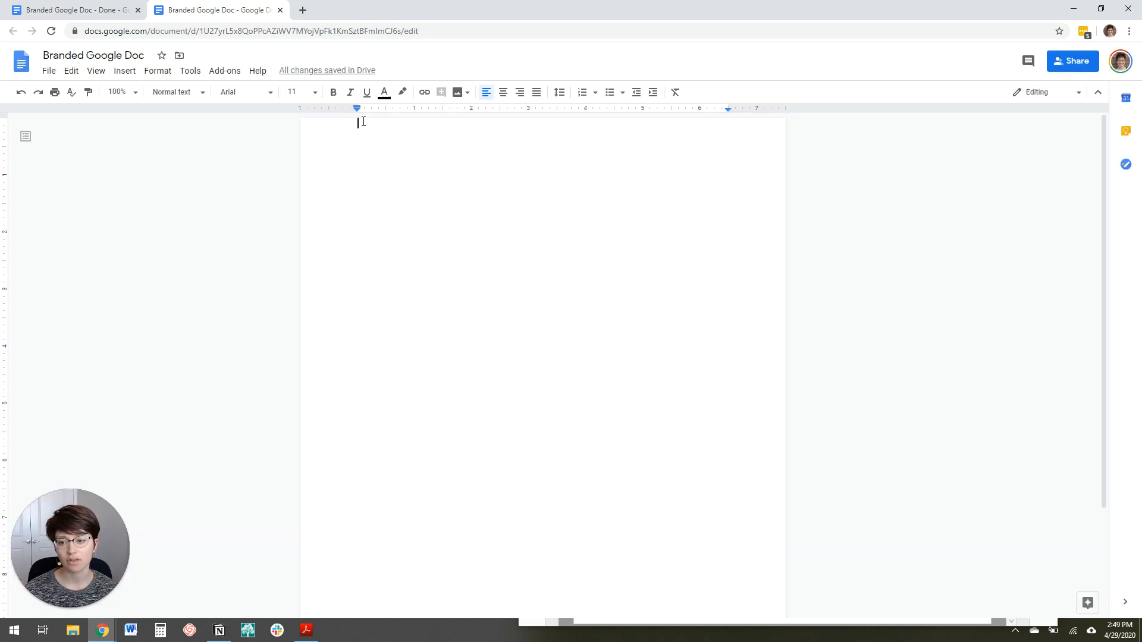
# Add a header to the blank document and place the cursor in it
pyautogui.click(127, 72)
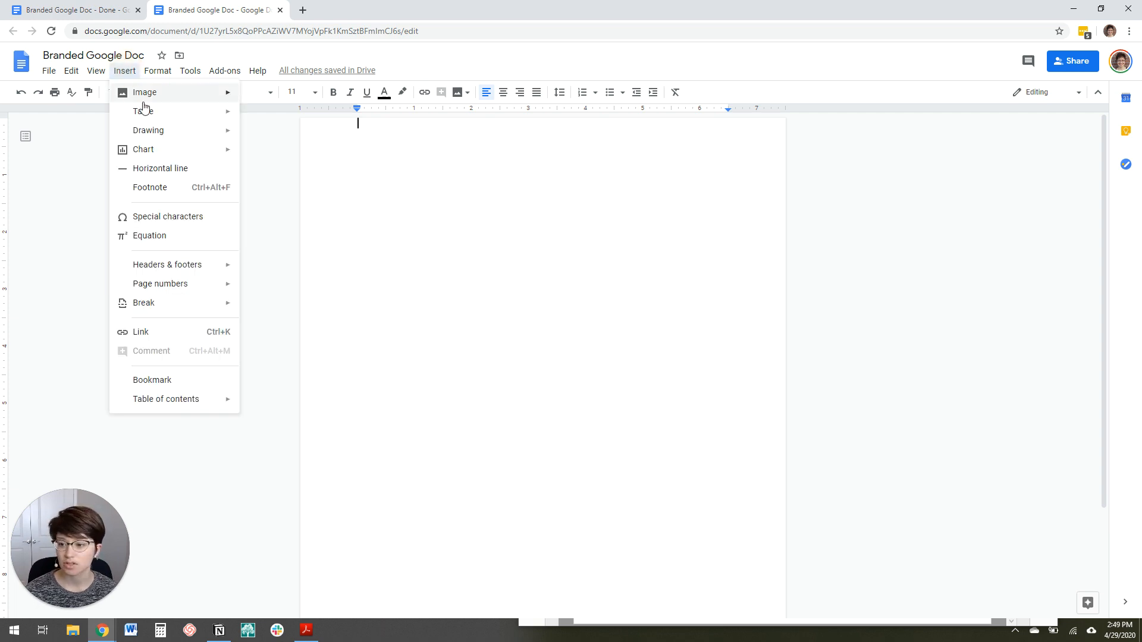
pyautogui.moveTo(214, 271)
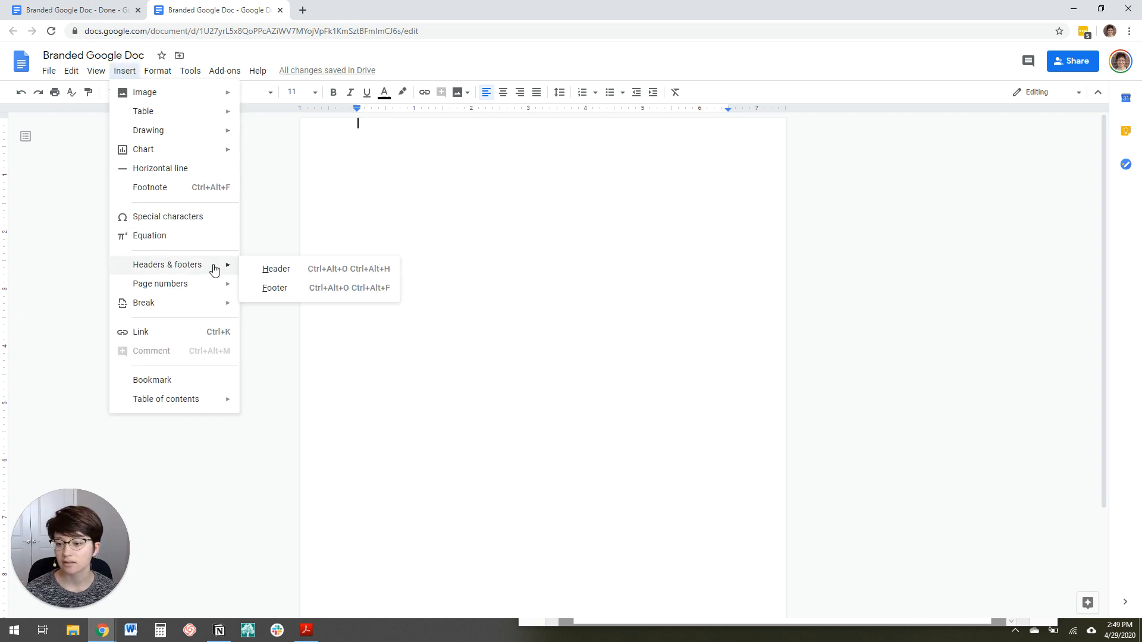
pyautogui.click(266, 269)
pyautogui.click(382, 146)
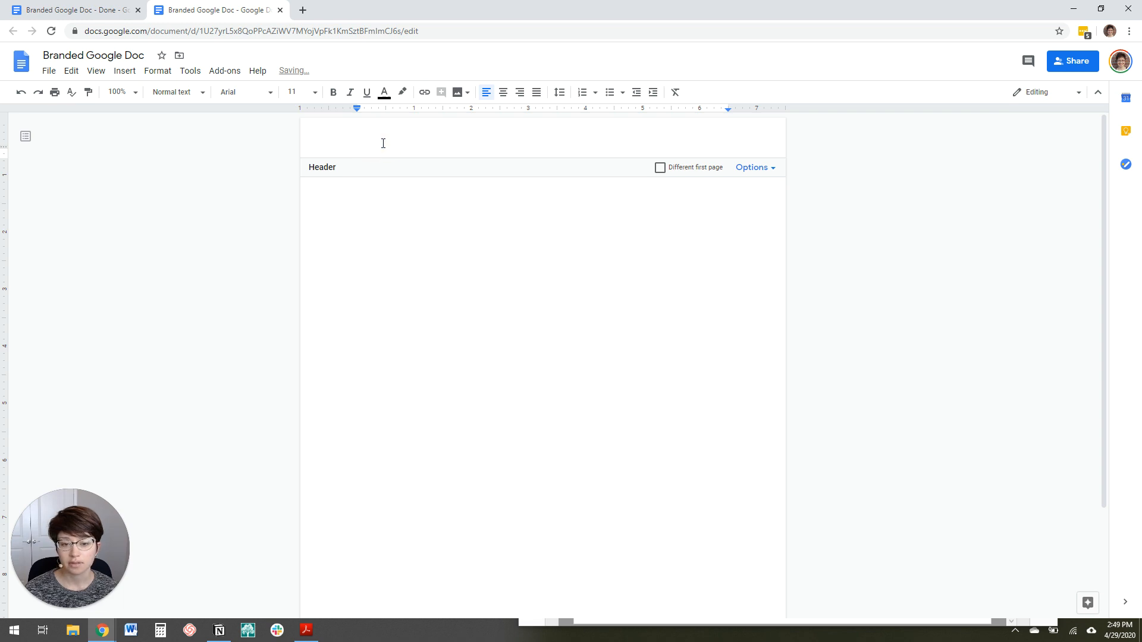
# In a new drawing for the header, draw a thin rectangle about 8.7 inches wide and make its outline transparent
pyautogui.click(123, 72)
pyautogui.moveTo(159, 138)
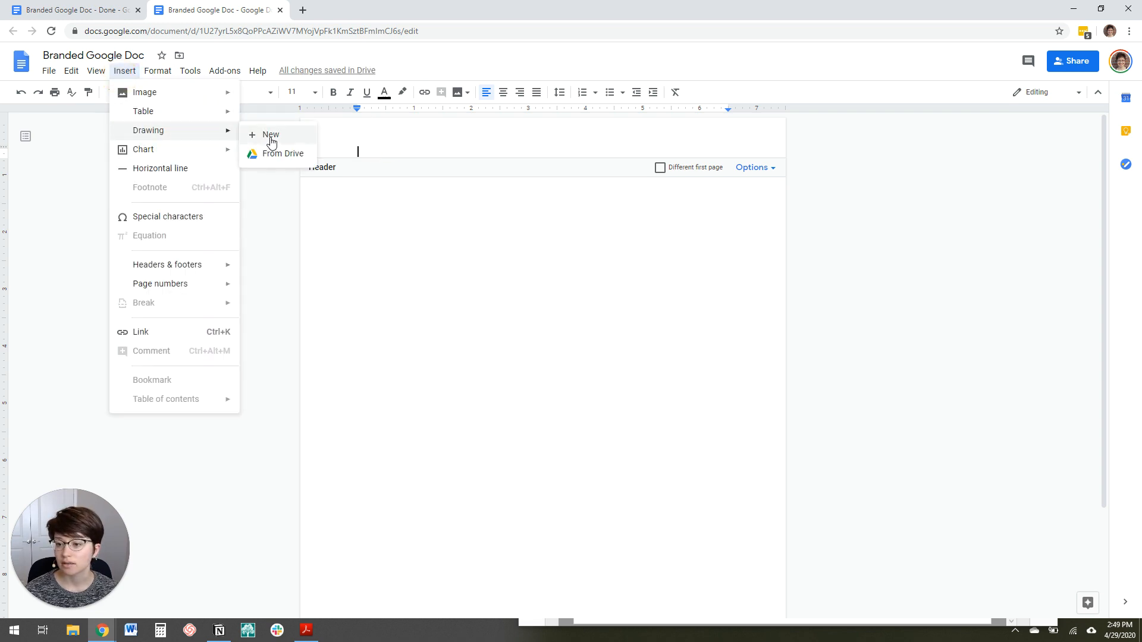
pyautogui.click(268, 137)
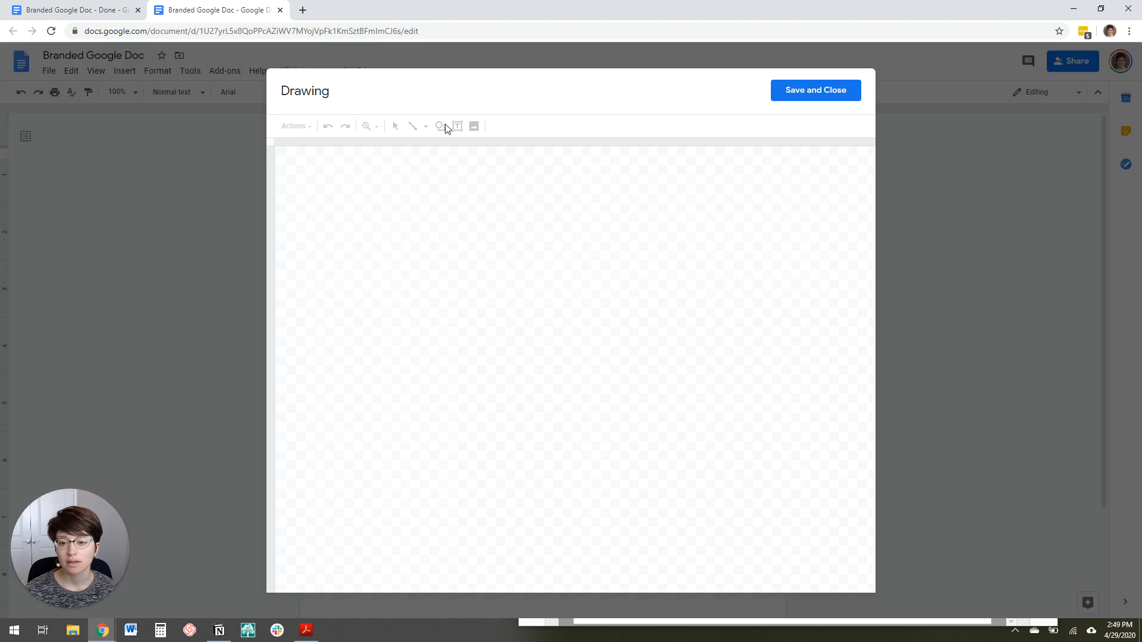
pyautogui.click(440, 128)
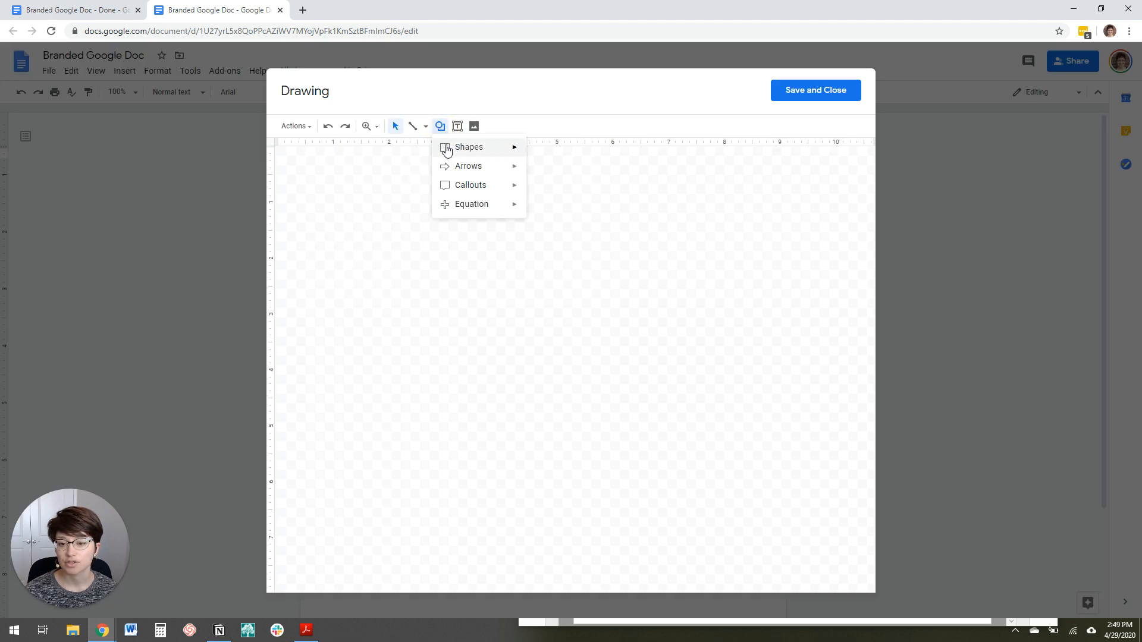
pyautogui.moveTo(461, 152)
pyautogui.click(535, 153)
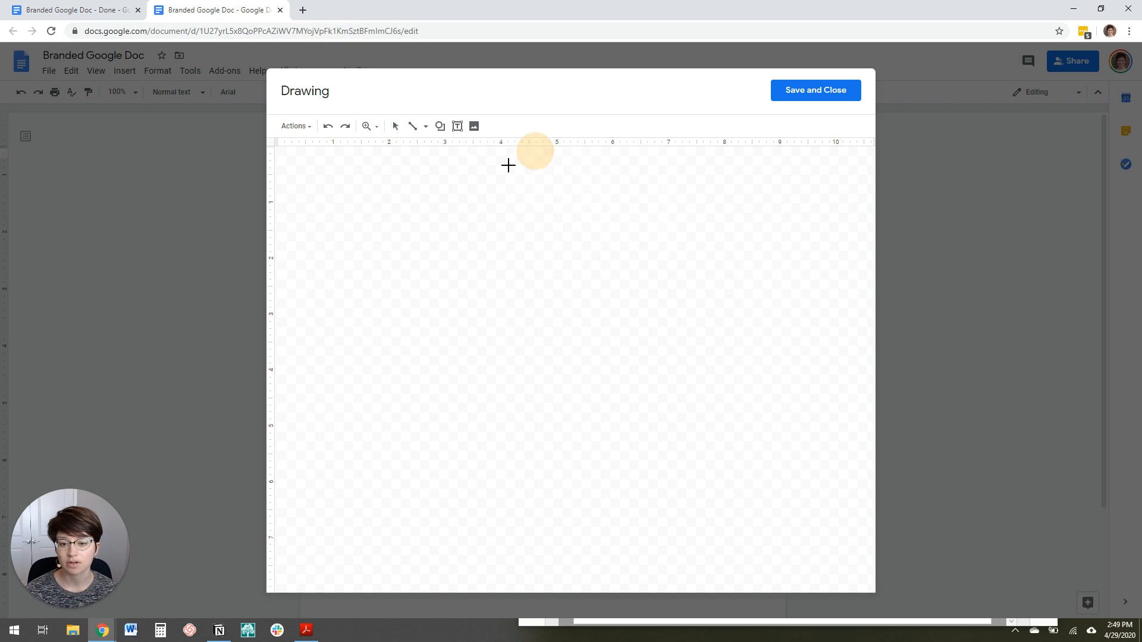
pyautogui.moveTo(375, 194); pyautogui.dragTo(859, 207)
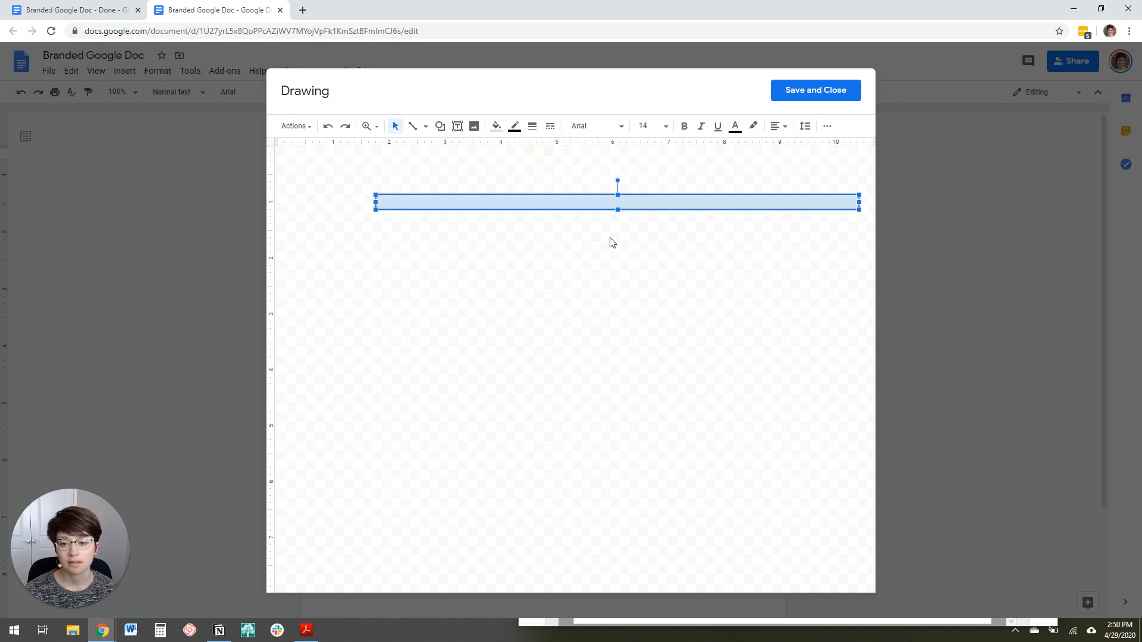
pyautogui.click(515, 127)
pyautogui.click(536, 150)
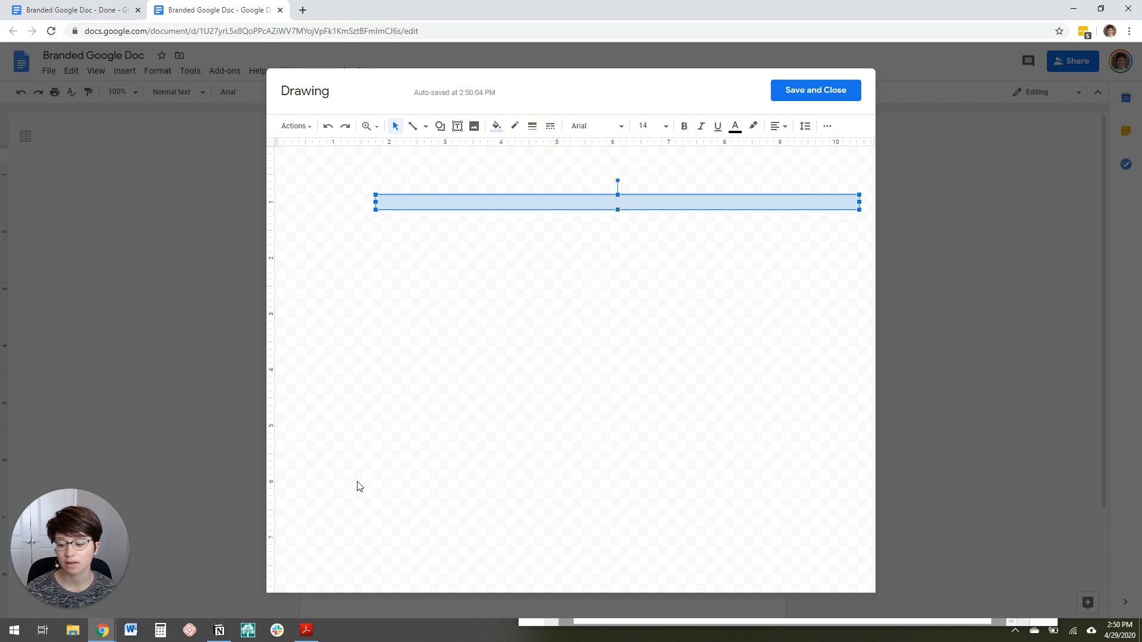
# Switch to the style guide PDF in Acrobat Reader, copy the red swatch's hex code, and return to the drawing's rectangle
pyautogui.click(306, 630)
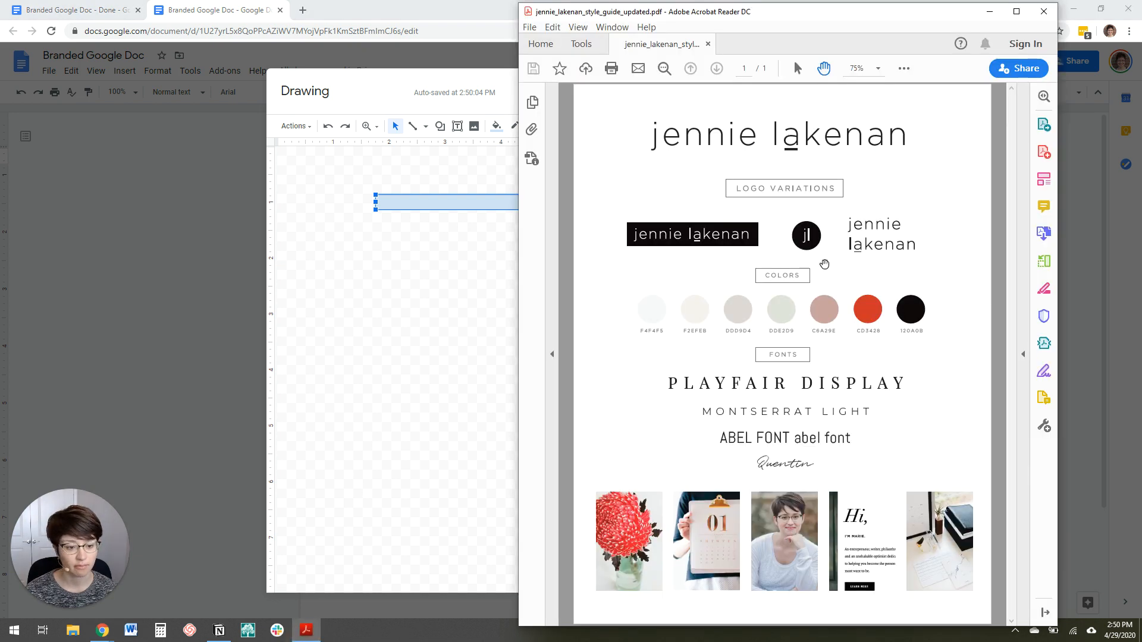
pyautogui.moveTo(849, 12); pyautogui.dragTo(824, 21)
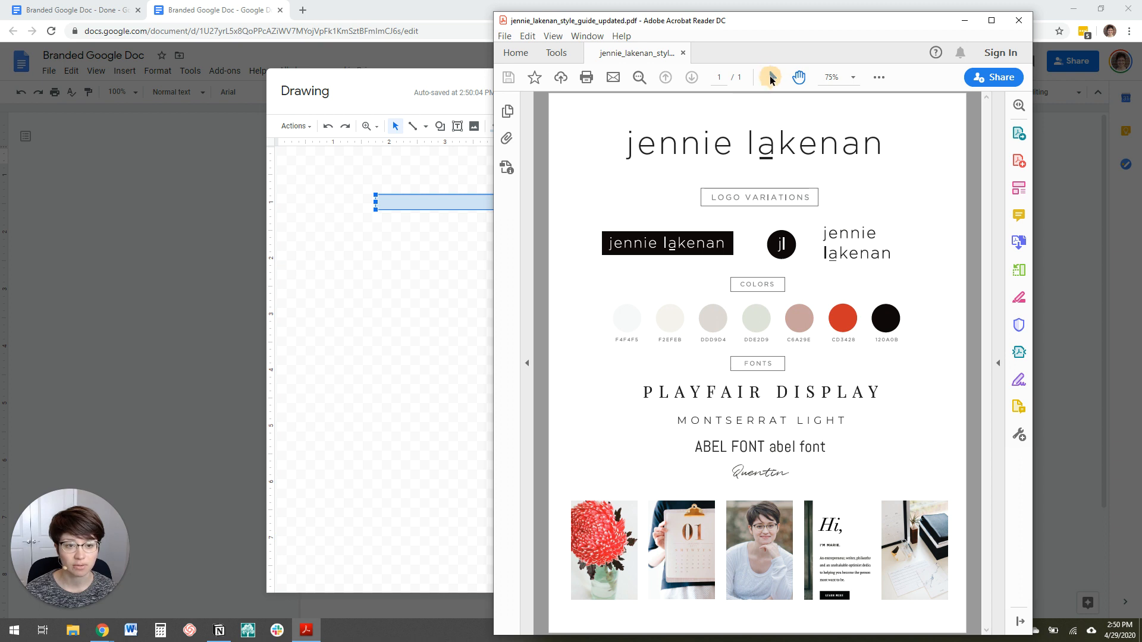
pyautogui.click(772, 76)
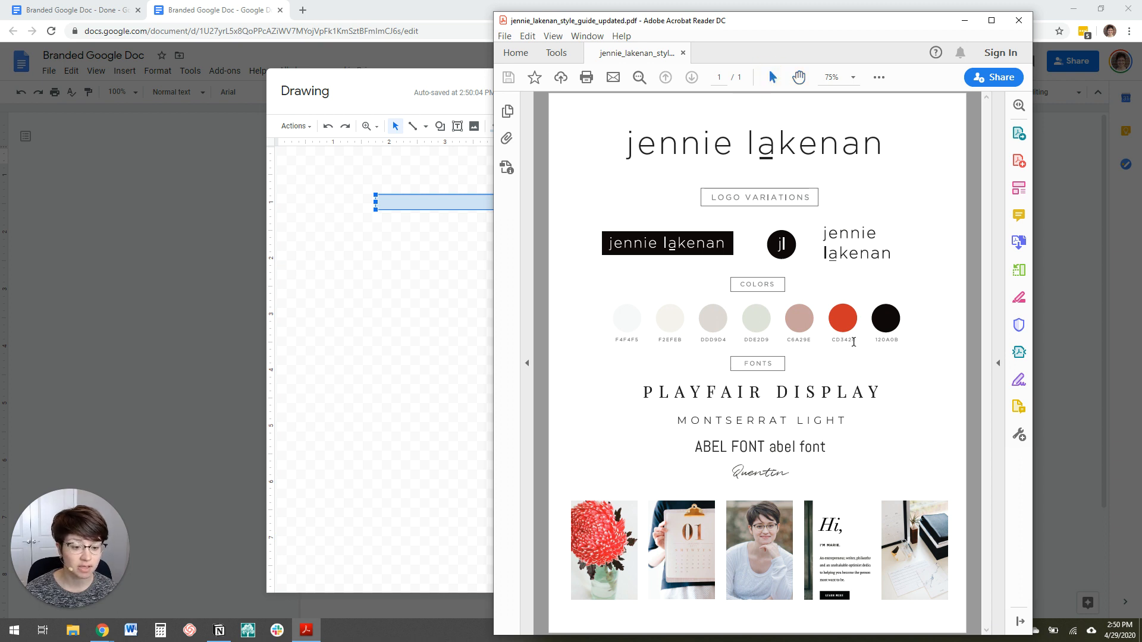
pyautogui.moveTo(856, 342); pyautogui.dragTo(831, 347)
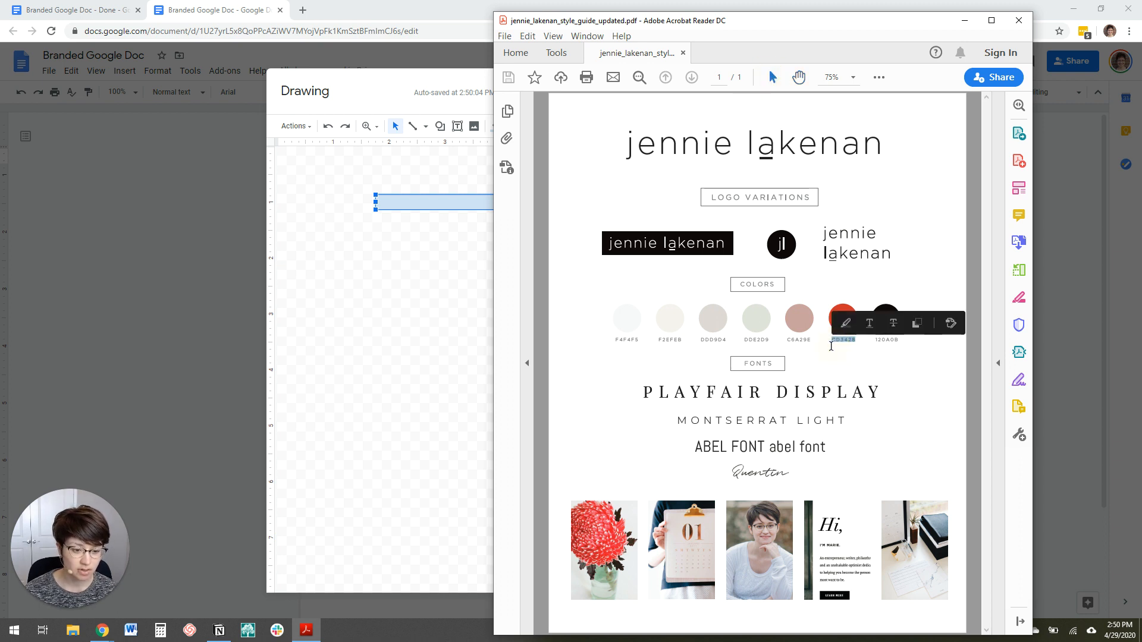
pyautogui.click(390, 273)
pyautogui.click(442, 200)
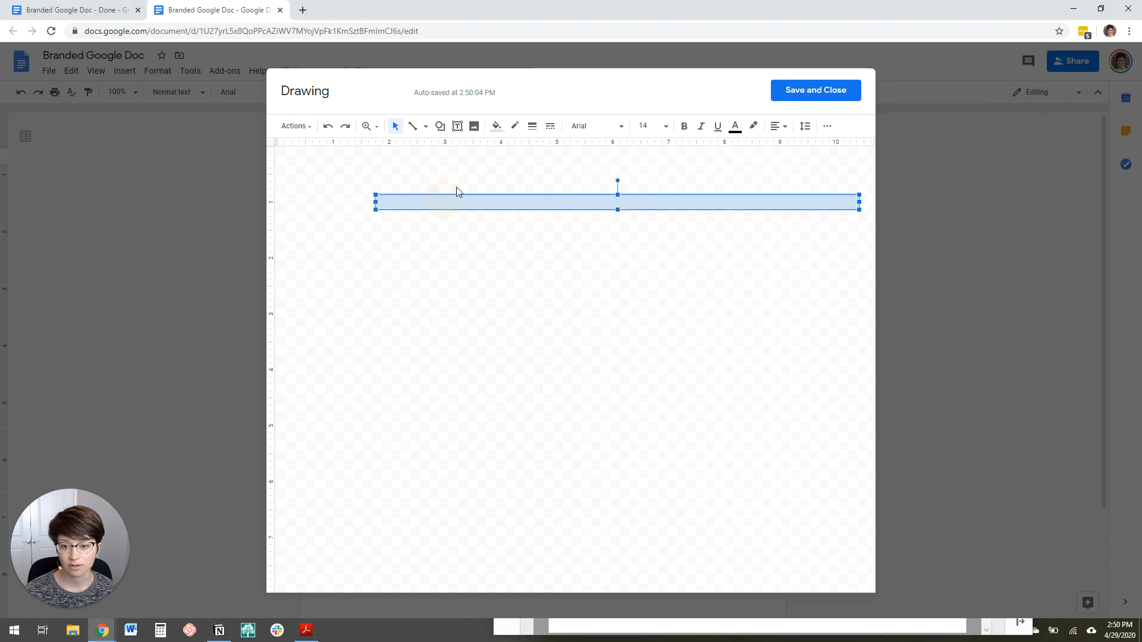
# Fill the rectangle with the custom brand red #CD3428, removing the spaces from the pasted hex code
pyautogui.click(497, 127)
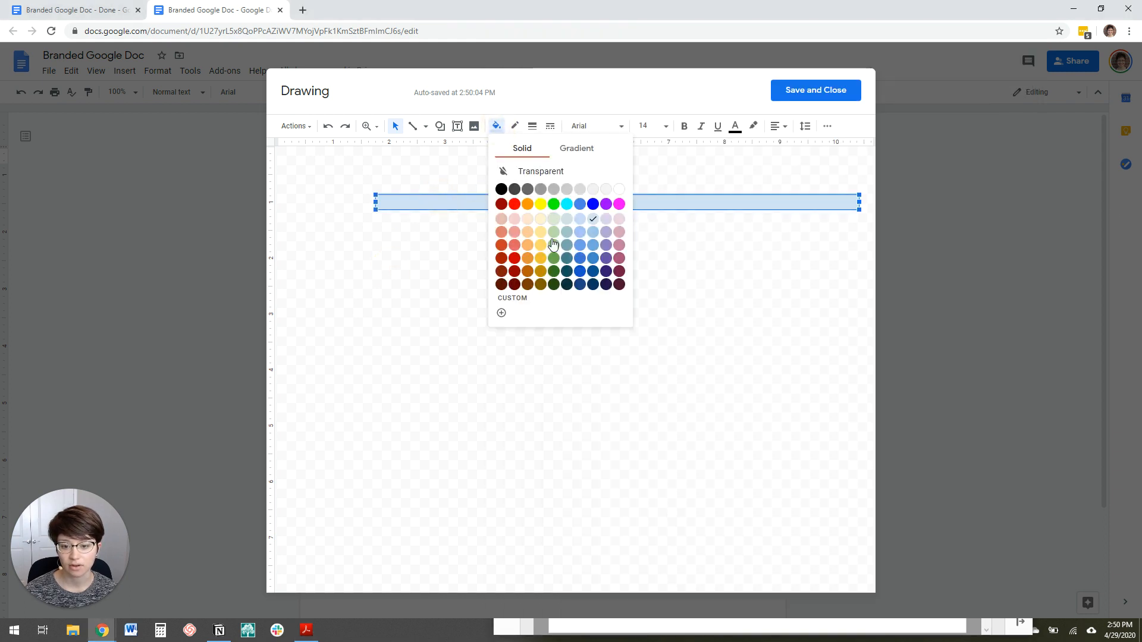
pyautogui.click(503, 312)
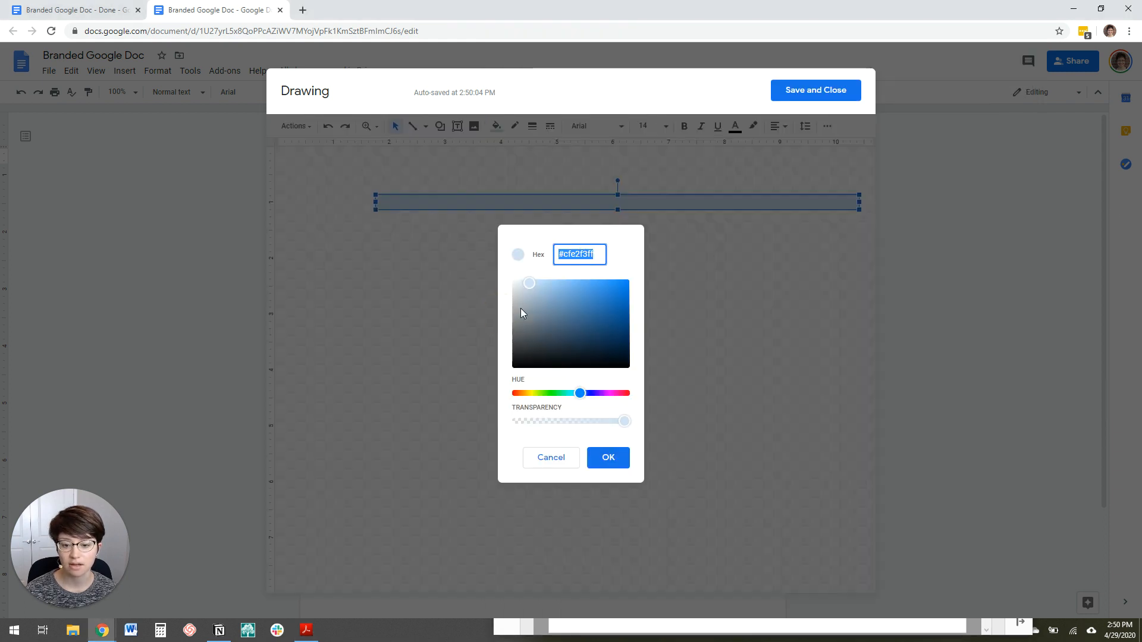
pyautogui.moveTo(594, 254); pyautogui.dragTo(562, 246)
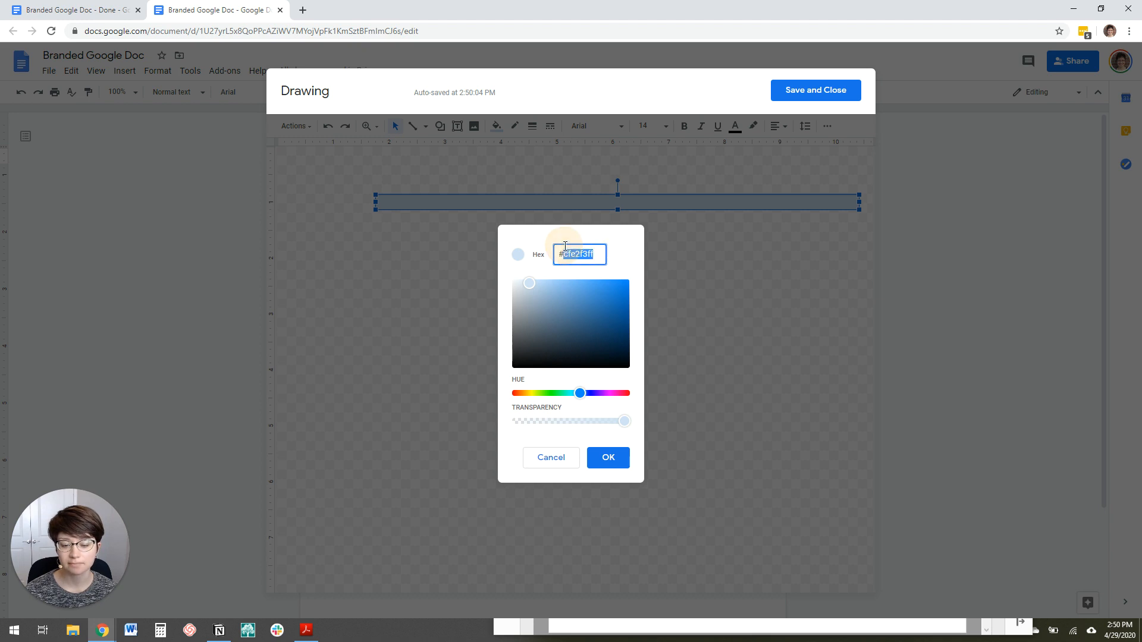
pyautogui.write('C D 3 4 2 8')
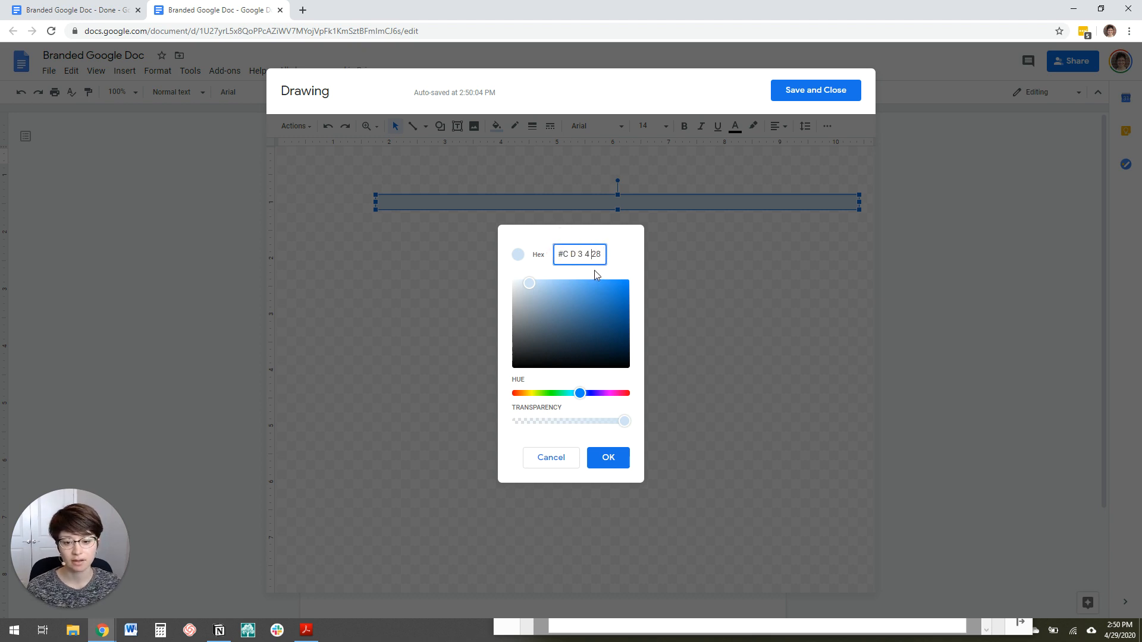
pyautogui.press('Left')
pyautogui.press('BackSpace')
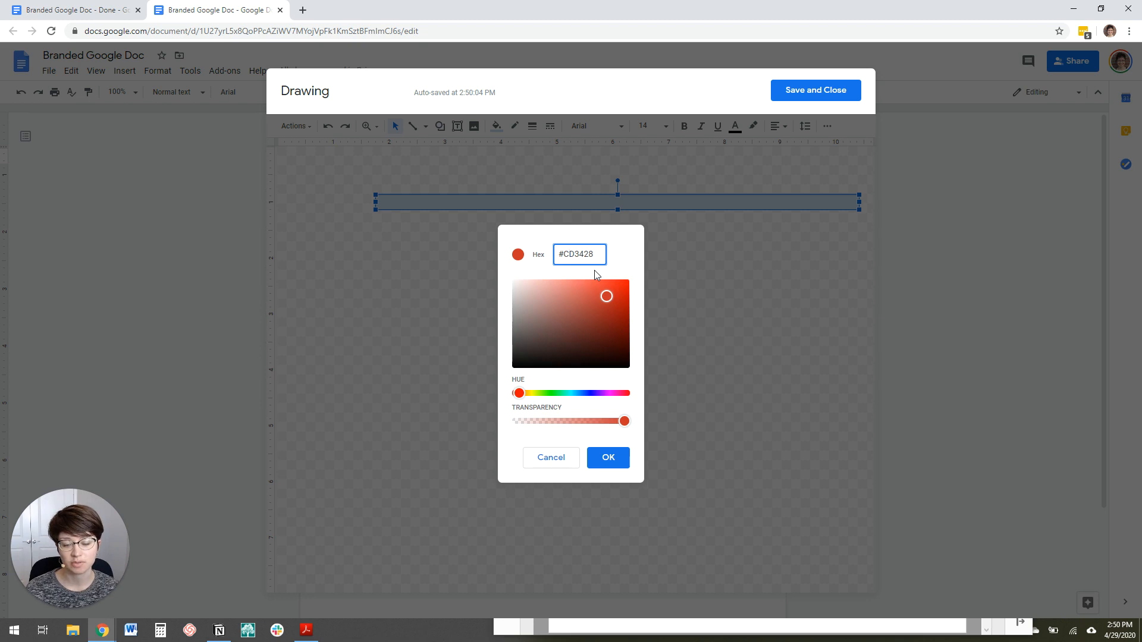
pyautogui.click(609, 263)
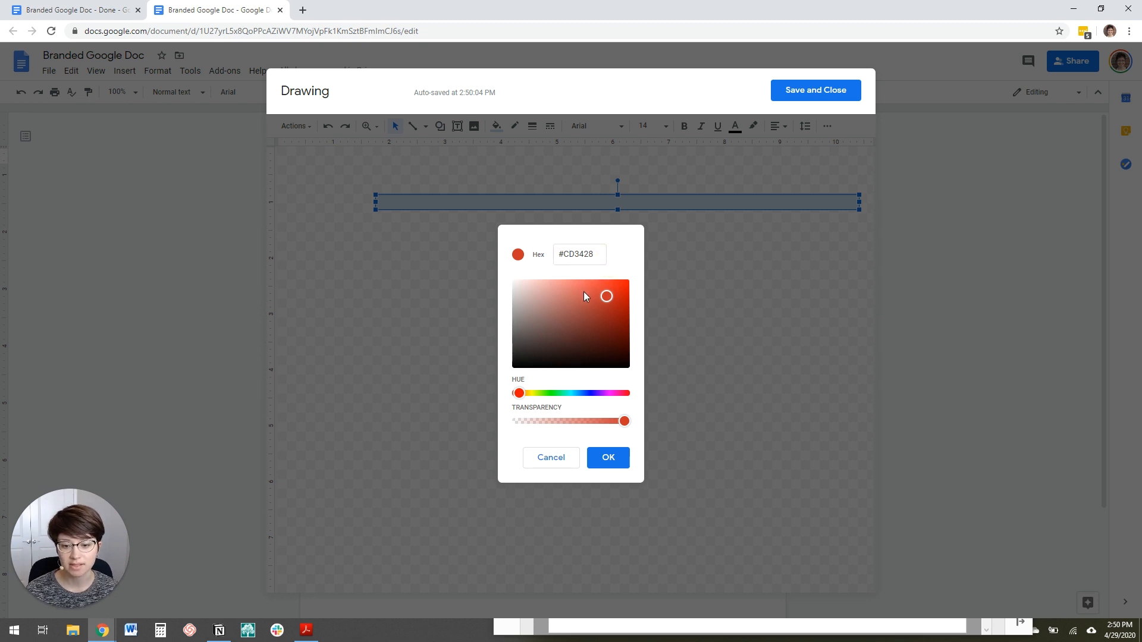
pyautogui.click(605, 474)
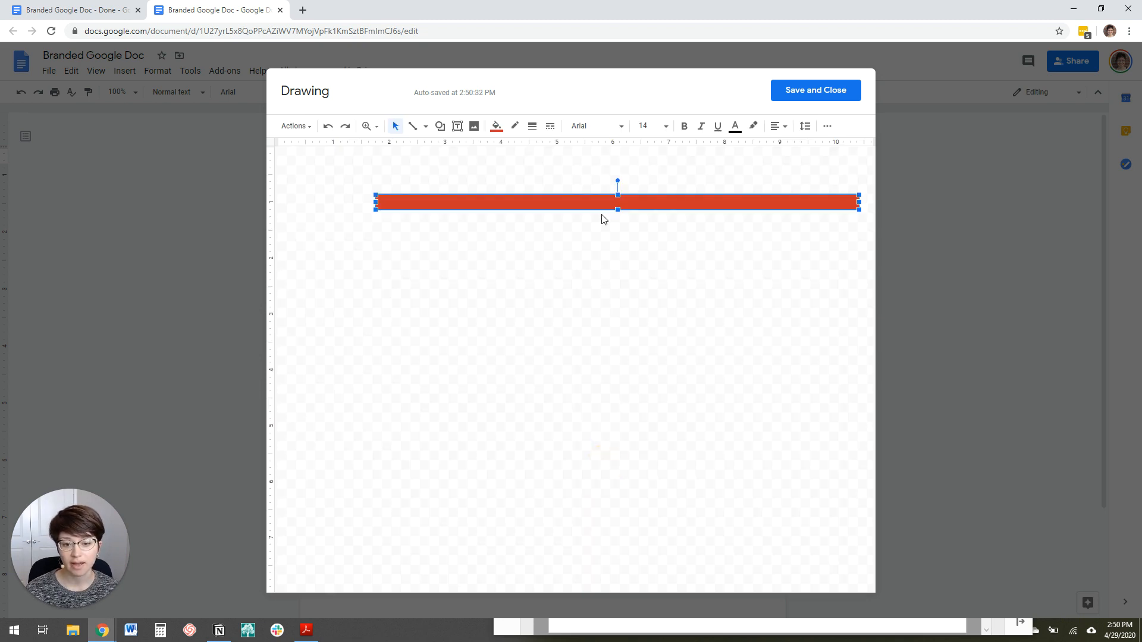
# Shift the red bar slightly within the drawing, then save the drawing into the header
pyautogui.moveTo(592, 198); pyautogui.dragTo(568, 211)
pyautogui.click(602, 268)
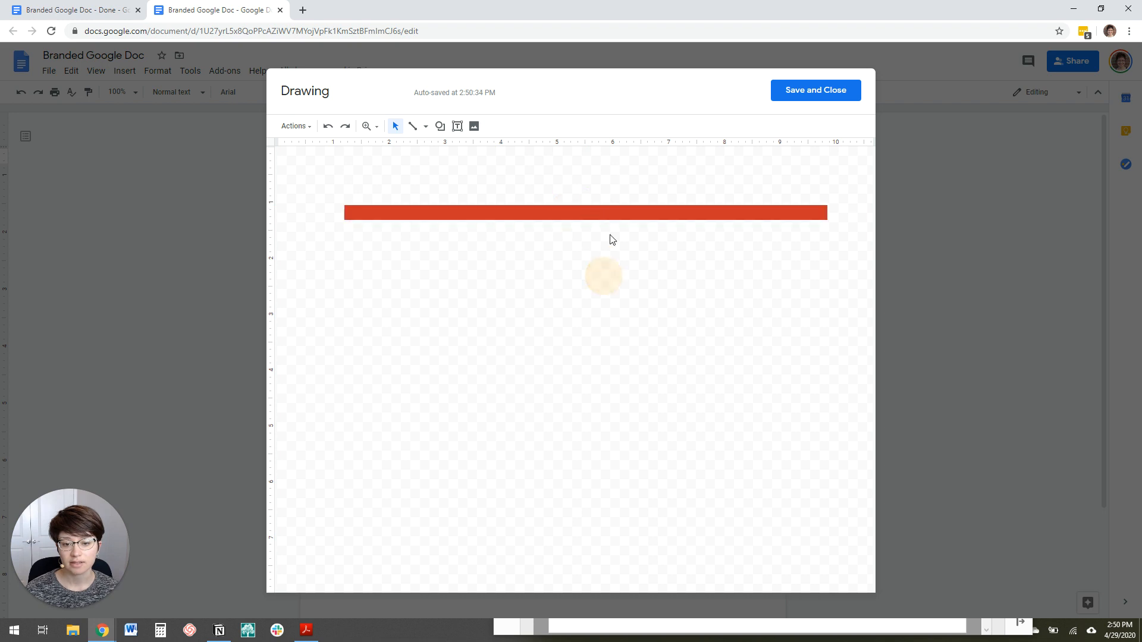
pyautogui.click(803, 99)
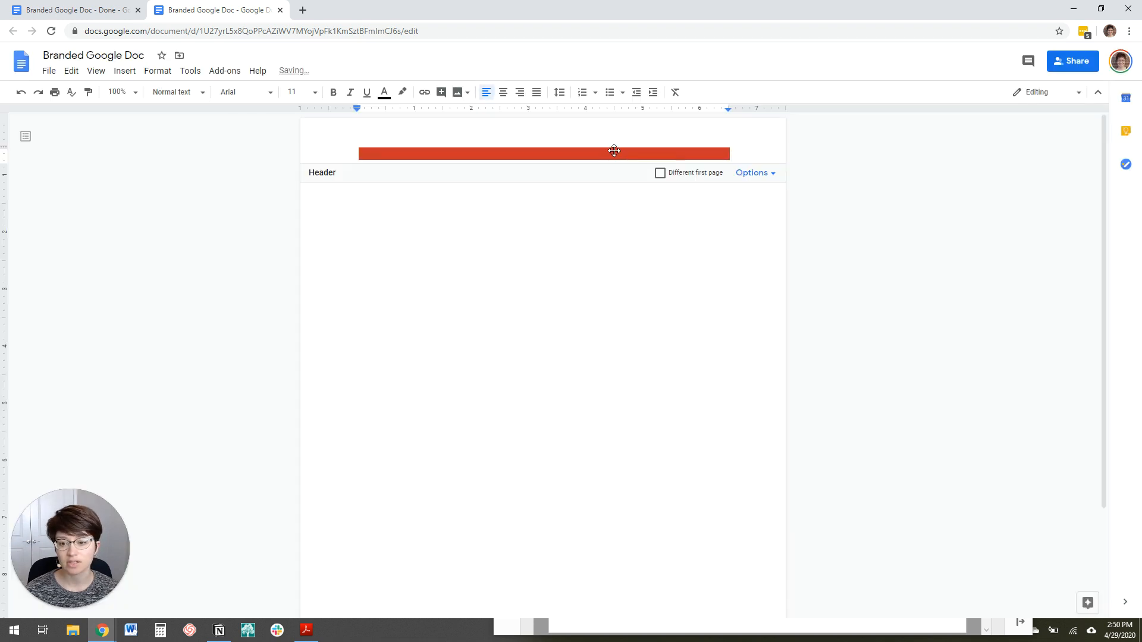
# Compare the header's red bar with the finished worksheet and set the bar to wrap text
pyautogui.click(613, 151)
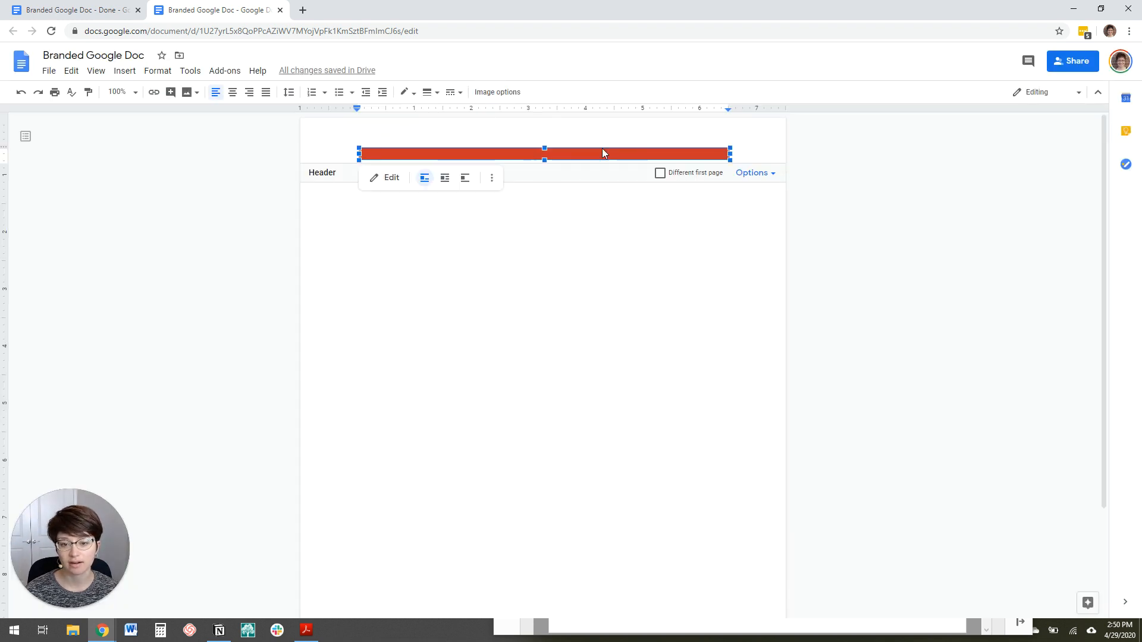
pyautogui.click(83, 10)
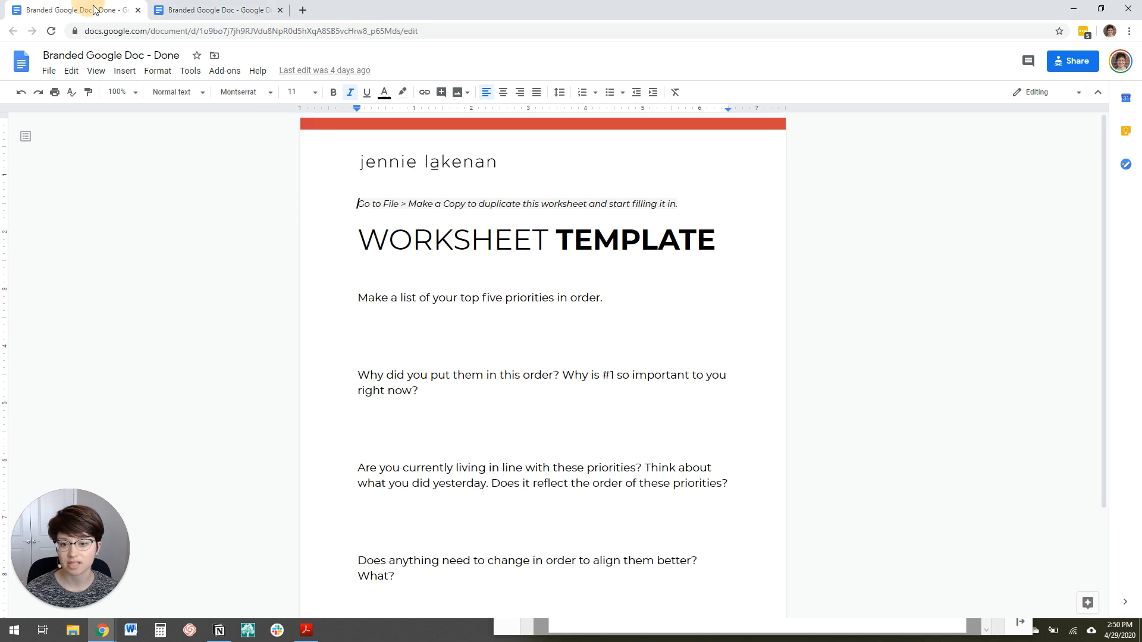
pyautogui.click(223, 10)
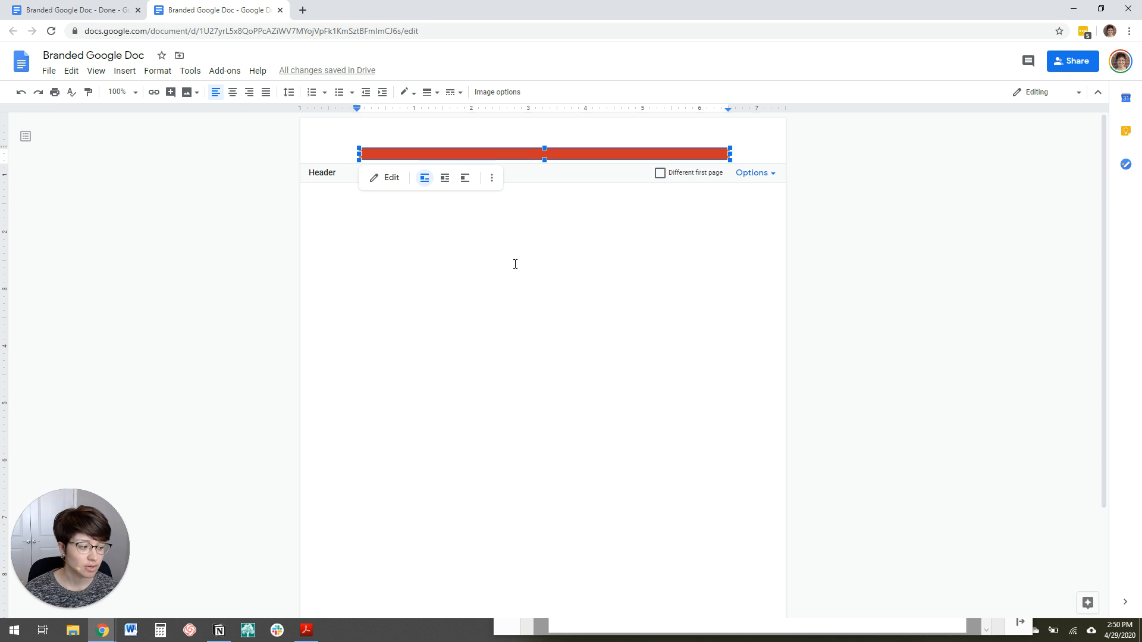
pyautogui.click(454, 155)
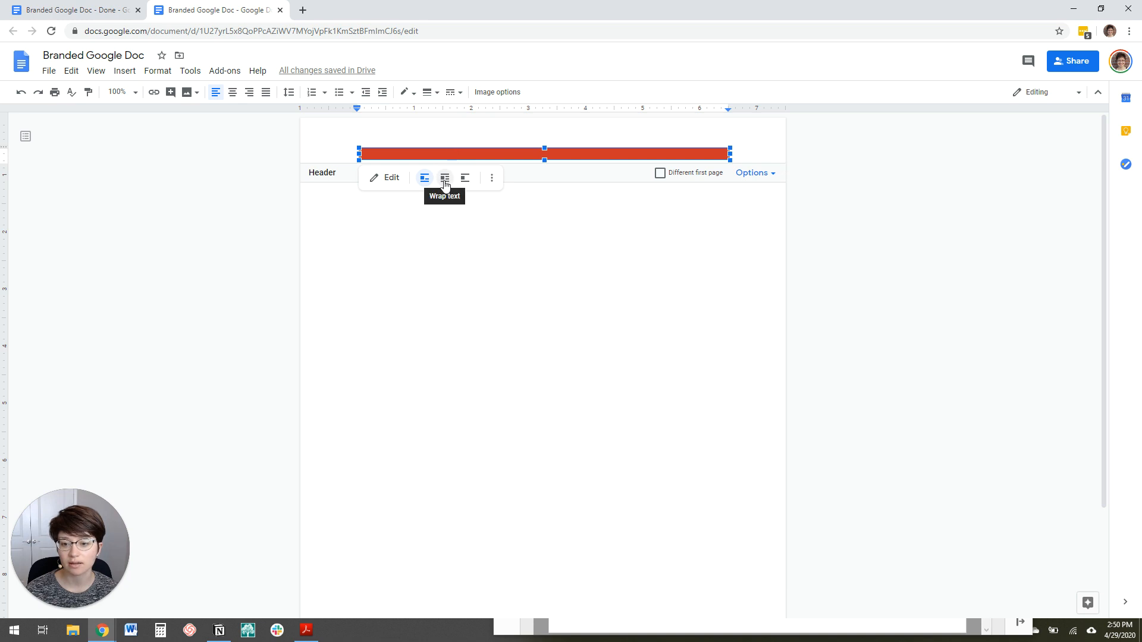
pyautogui.click(444, 178)
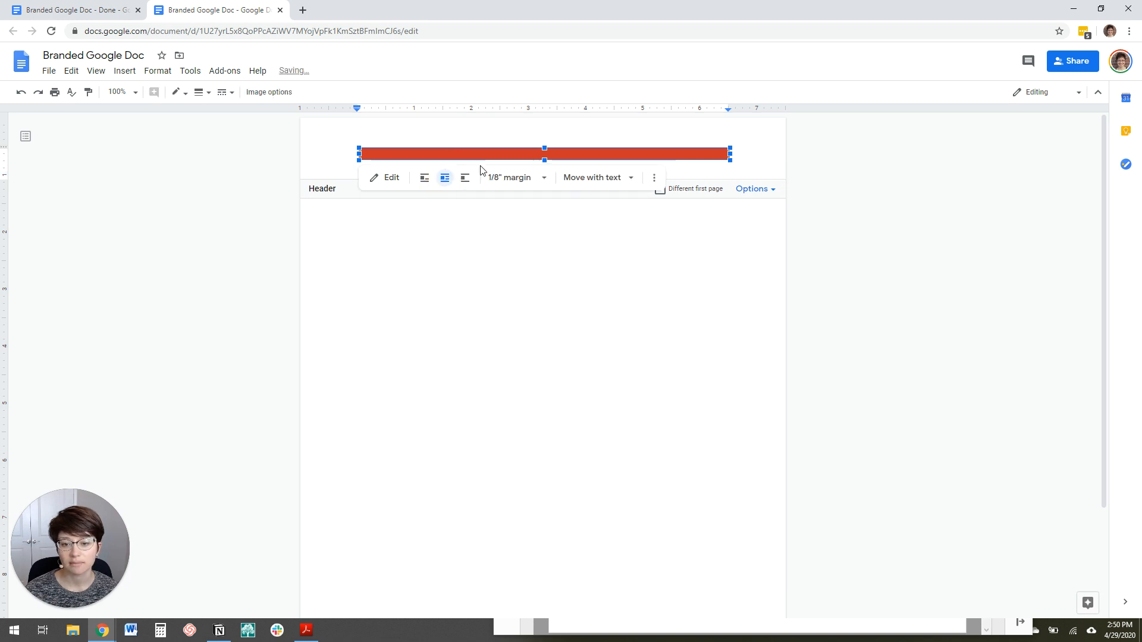
# Set the red bar's margin to 0", move it to the page's upper-left corner and stretch it across the full page width
pyautogui.click(507, 180)
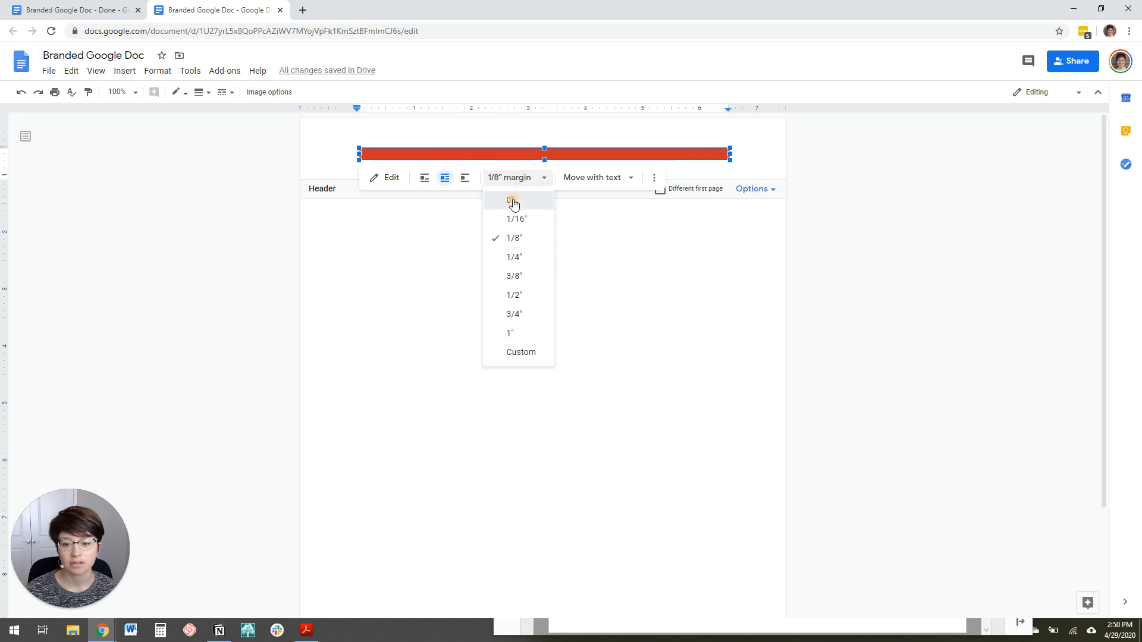
pyautogui.click(514, 202)
pyautogui.moveTo(492, 157); pyautogui.dragTo(425, 120)
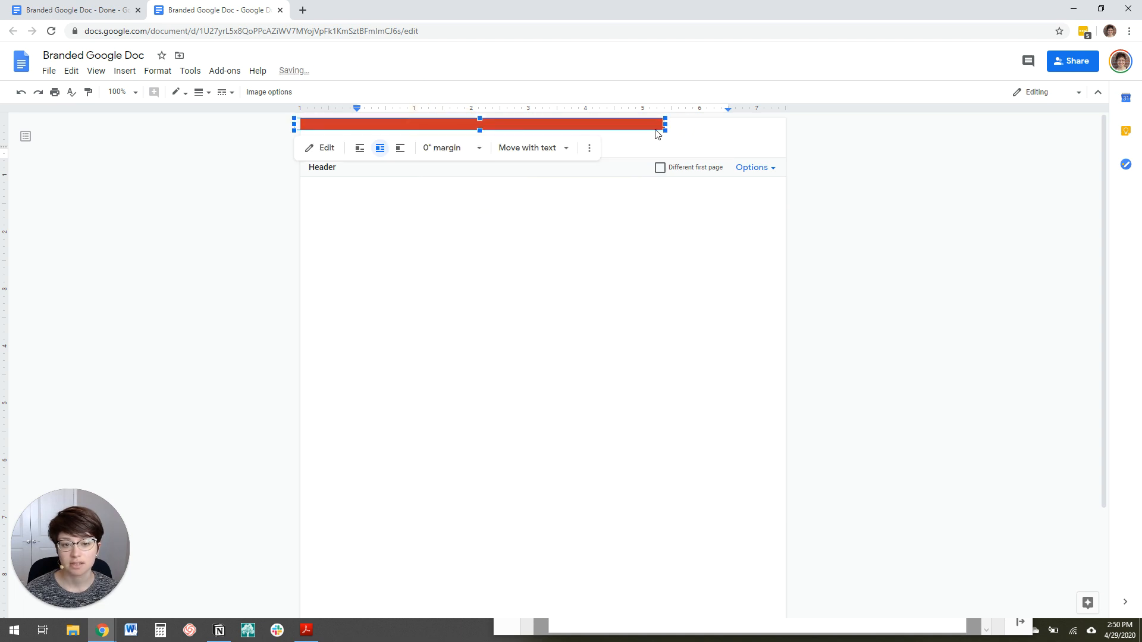
pyautogui.moveTo(666, 130); pyautogui.dragTo(793, 125)
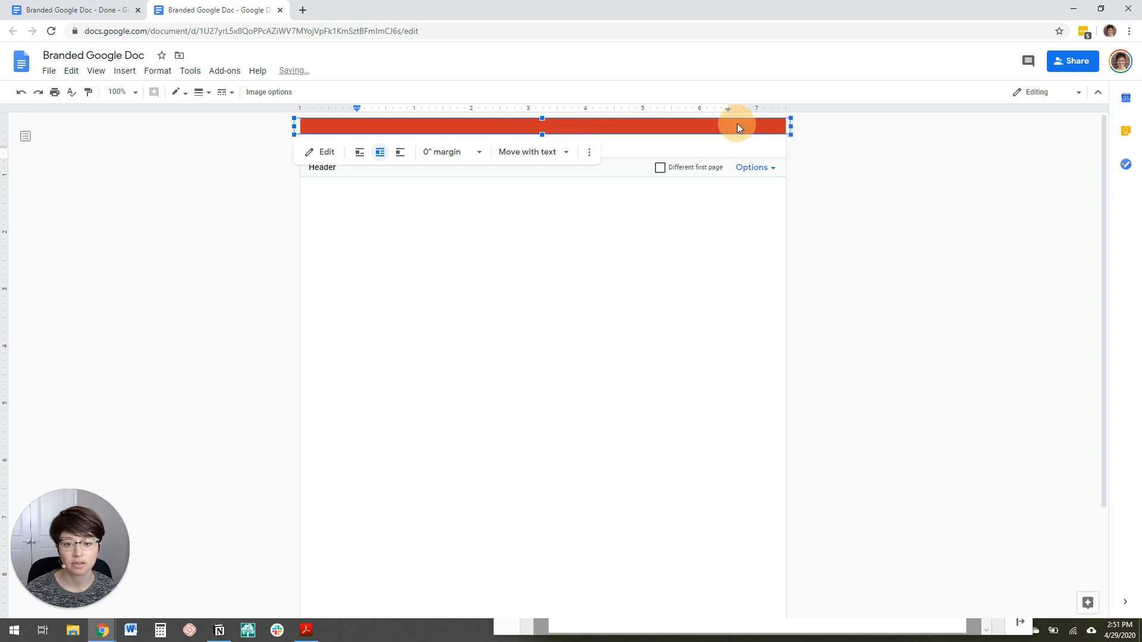
# Reduce the red bar's height to match the finished worksheet's bar, comparing the two documents
pyautogui.click(83, 10)
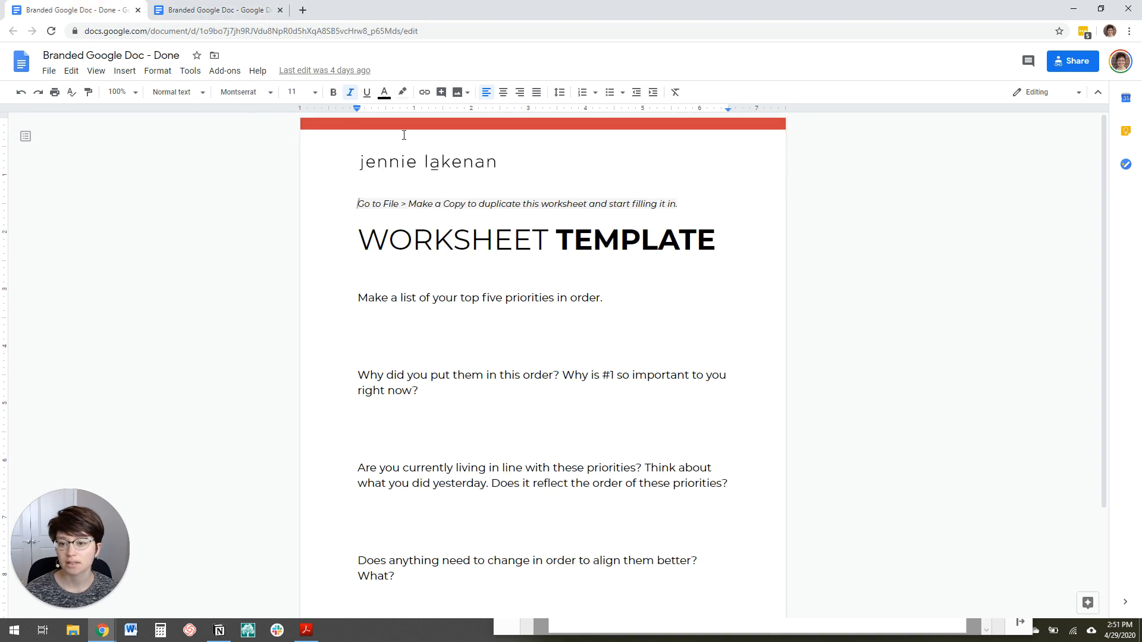
pyautogui.click(265, 14)
pyautogui.click(488, 132)
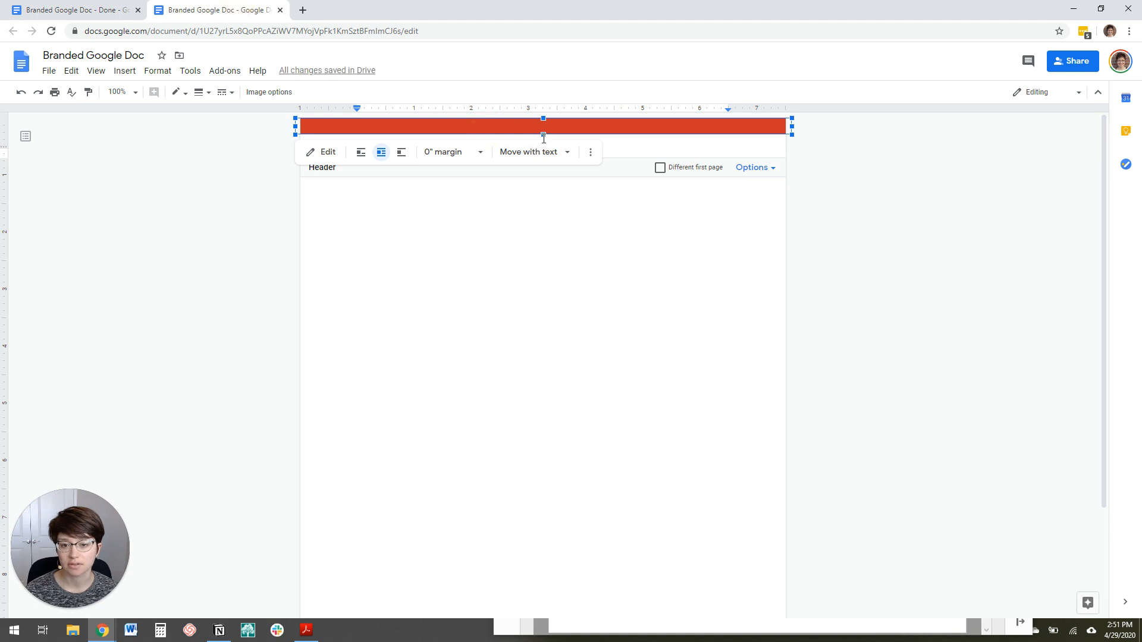
pyautogui.click(542, 134)
pyautogui.moveTo(543, 133); pyautogui.dragTo(540, 127)
pyautogui.click(537, 208)
pyautogui.click(24, 4)
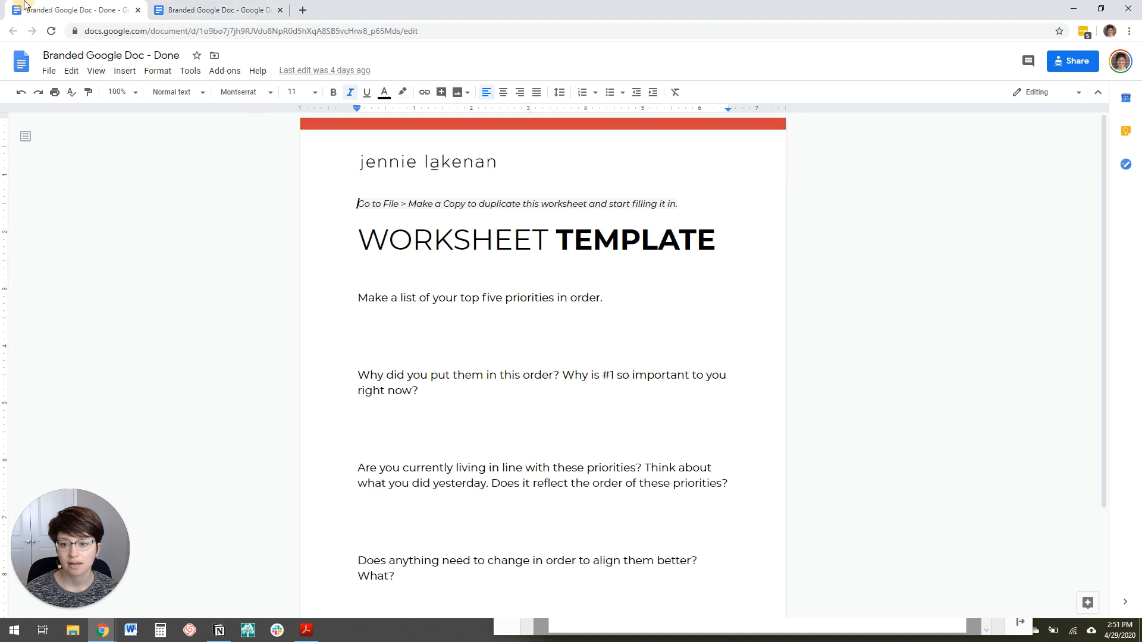
pyautogui.click(220, 11)
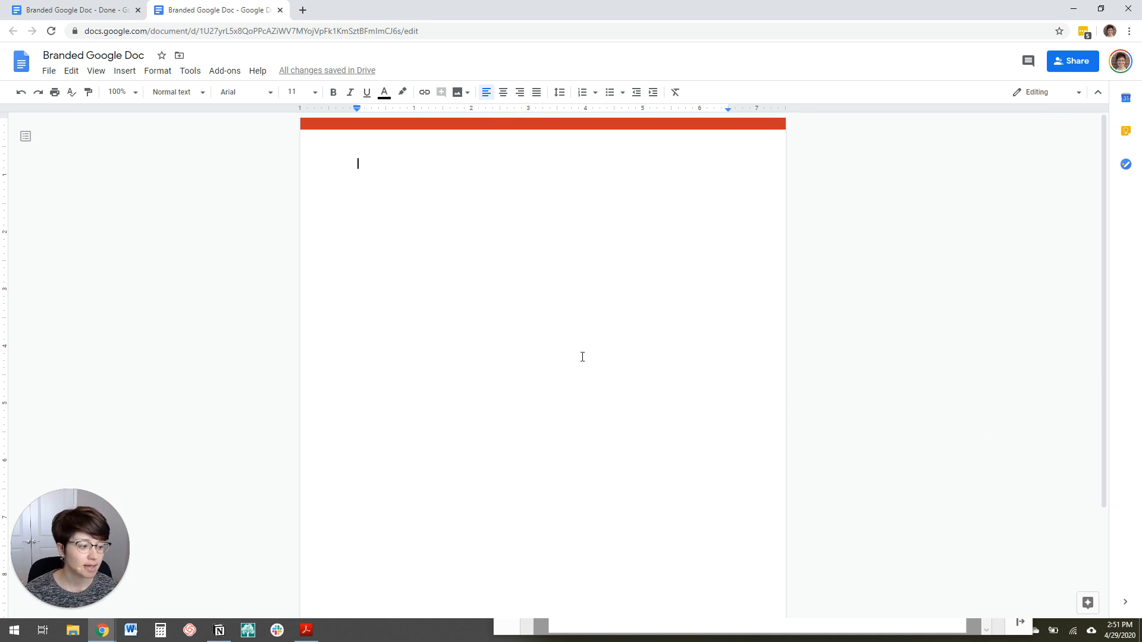
# Reopen the header for editing and place the text cursor on the empty line below the red bar
pyautogui.doubleClick(460, 134)
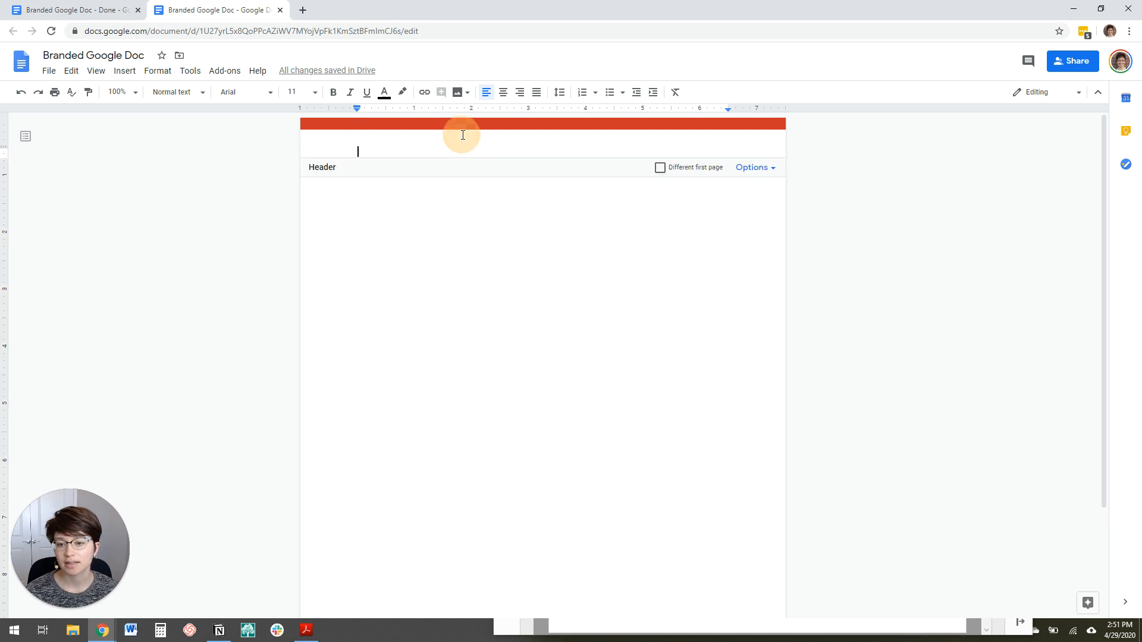
pyautogui.click(390, 145)
pyautogui.click(406, 224)
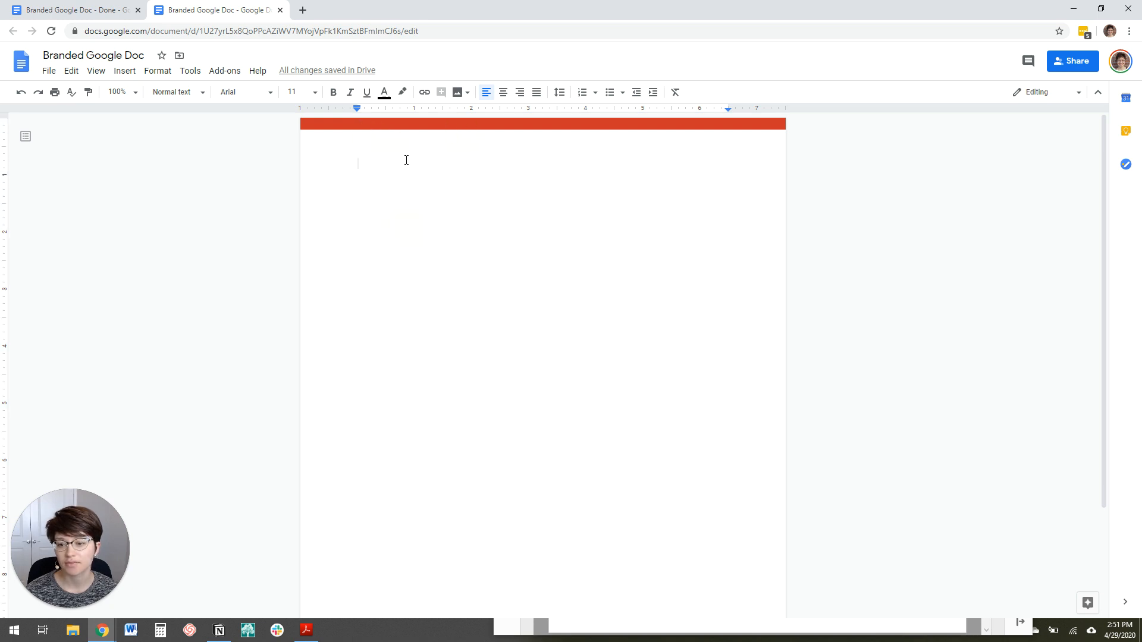
pyautogui.doubleClick(387, 220)
pyautogui.click(379, 203)
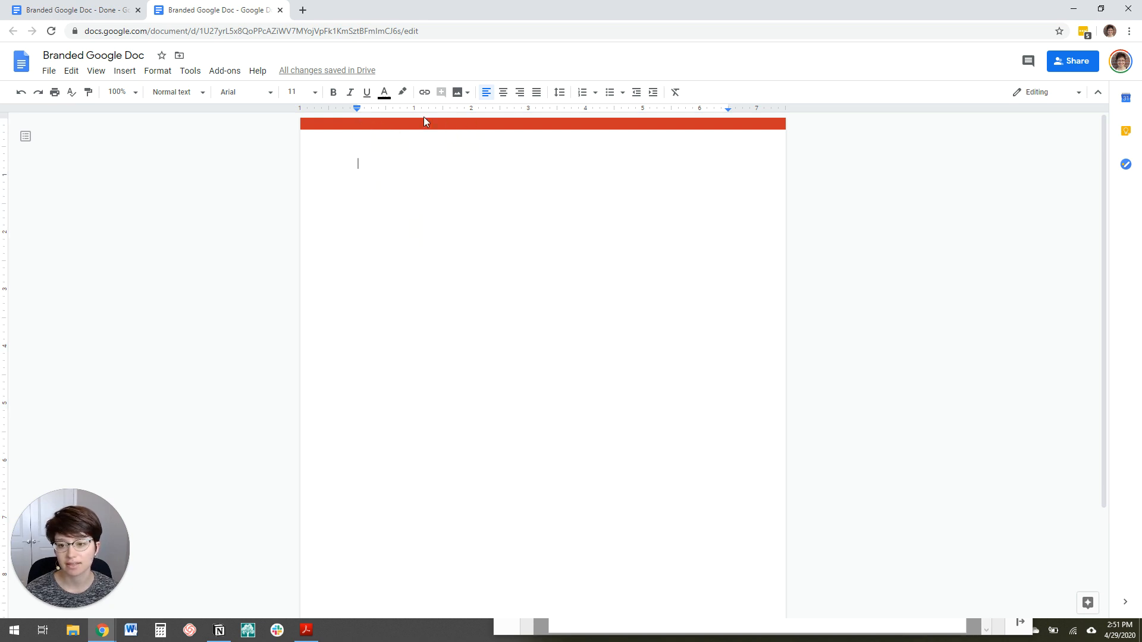
pyautogui.click(443, 137)
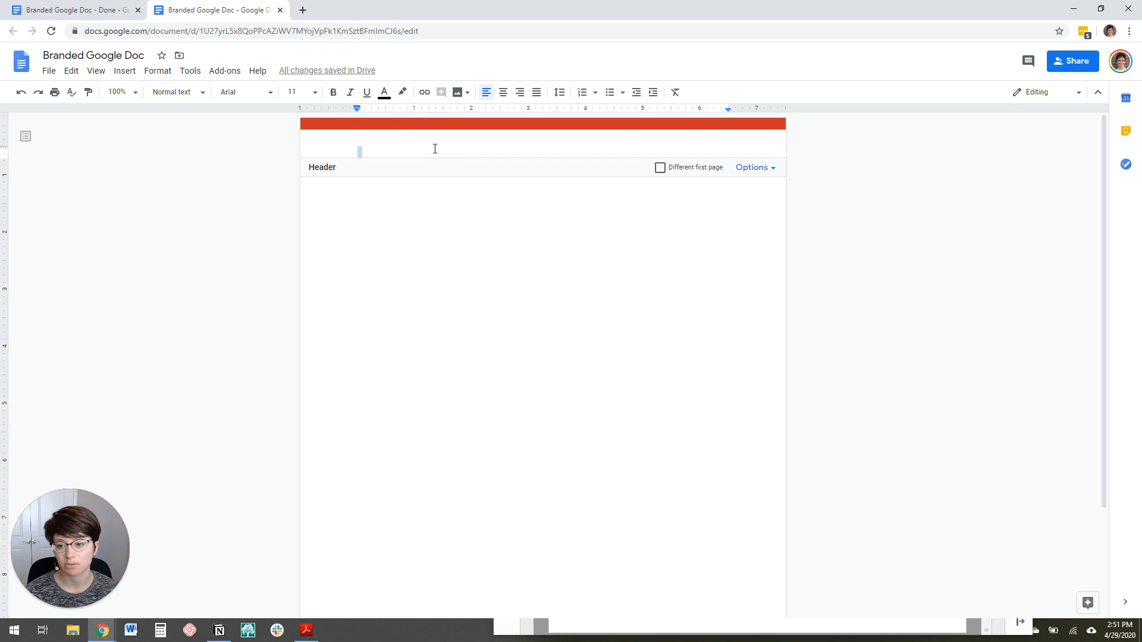
pyautogui.click(434, 146)
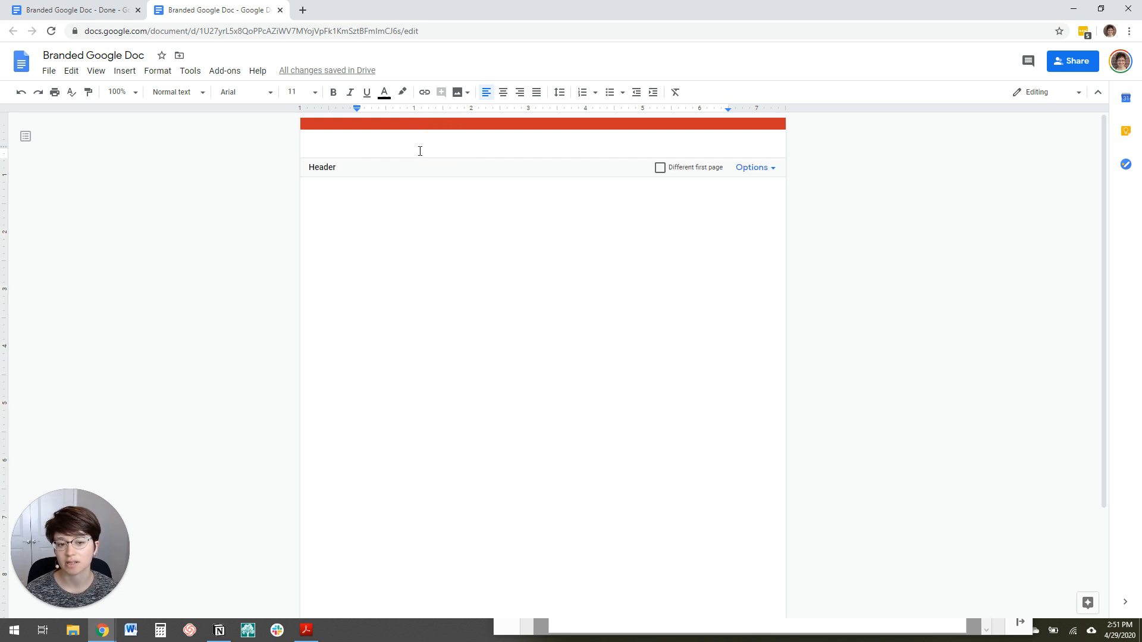
pyautogui.click(416, 151)
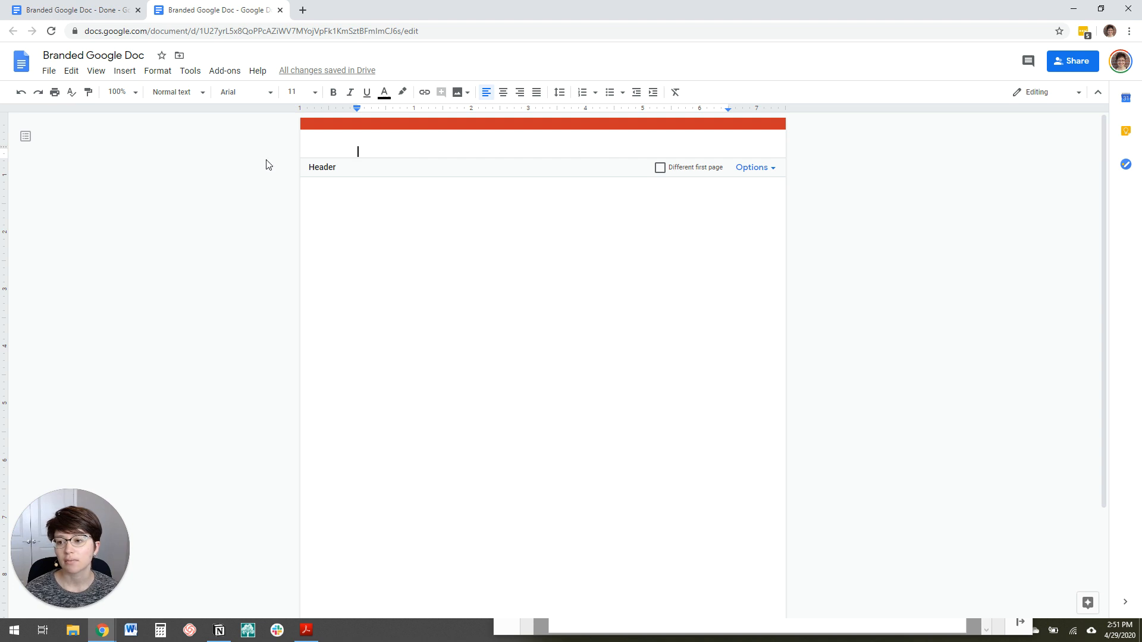
# In the finished worksheet, add temporary blank lines to check the repeated header on a second page, and remove them again
pyautogui.click(94, 7)
pyautogui.scroll(-3, 399, 333)
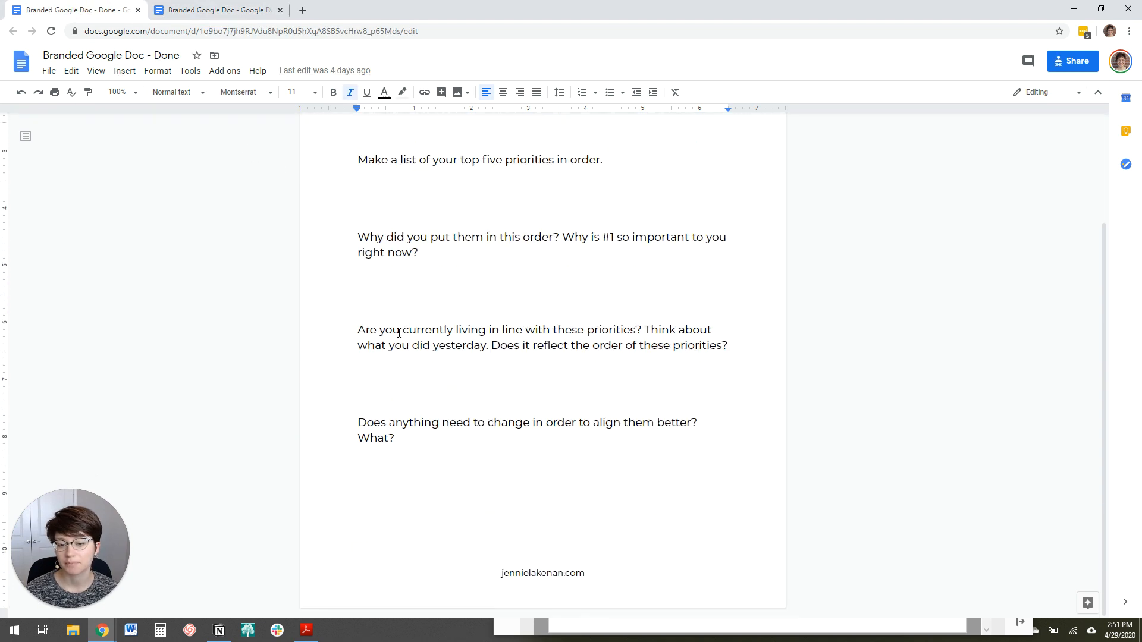
pyautogui.click(511, 510)
pyautogui.press('Return')
pyautogui.press('Return')
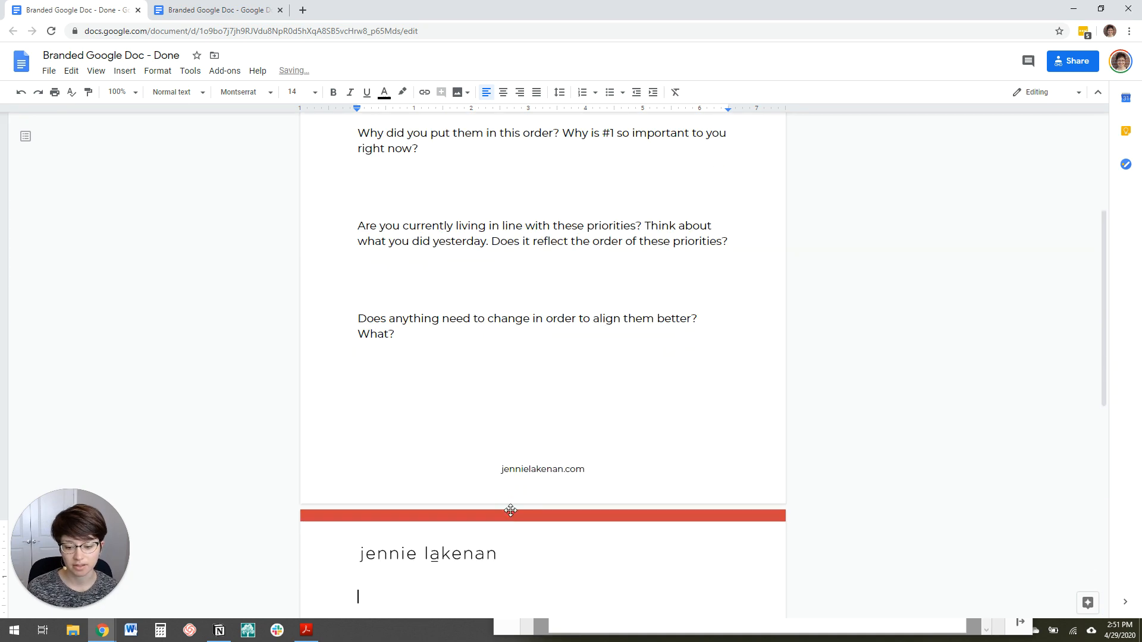
pyautogui.scroll(-3, 502, 470)
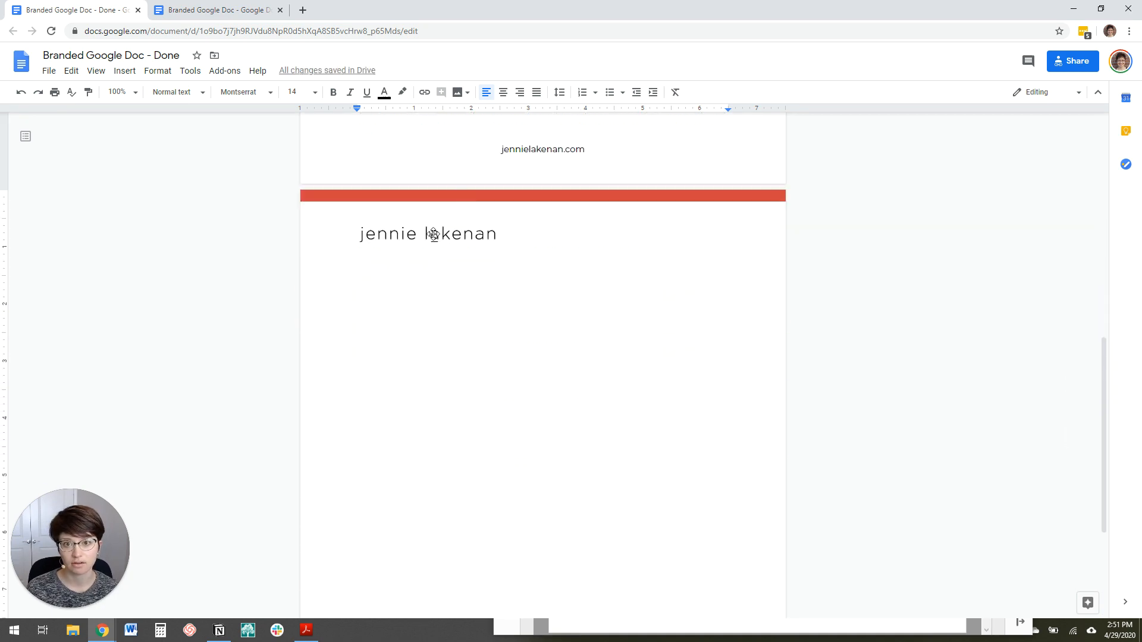
pyautogui.press('BackSpace')
# Switch back to the working document and insert the logo PNG from the computer's Desktop folder into the header
pyautogui.click(208, 10)
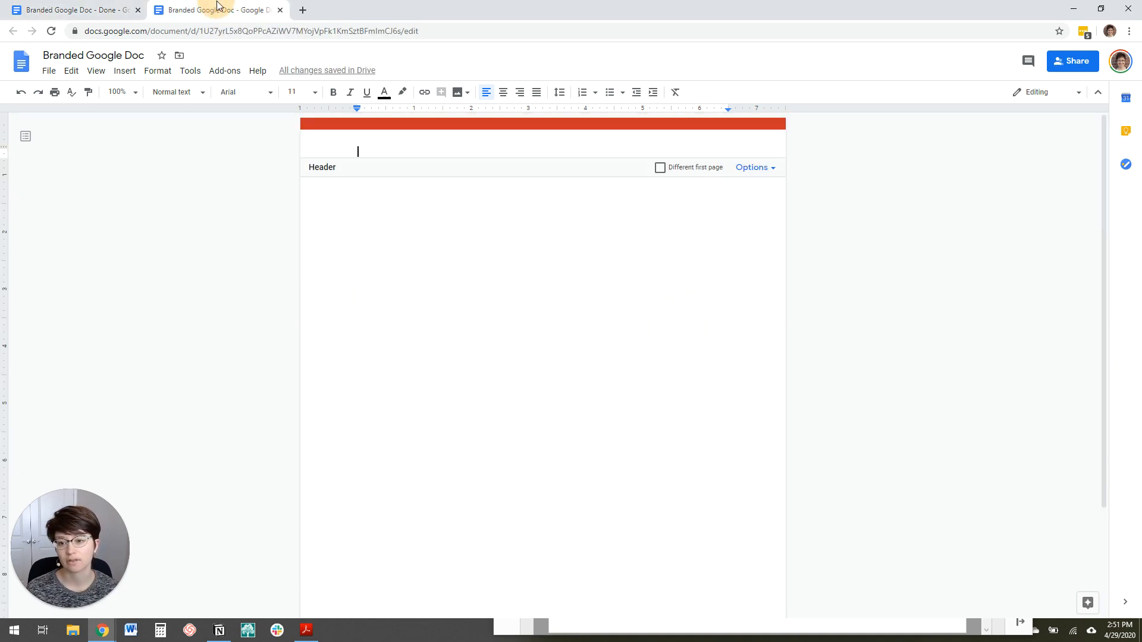
pyautogui.click(123, 71)
pyautogui.click(143, 93)
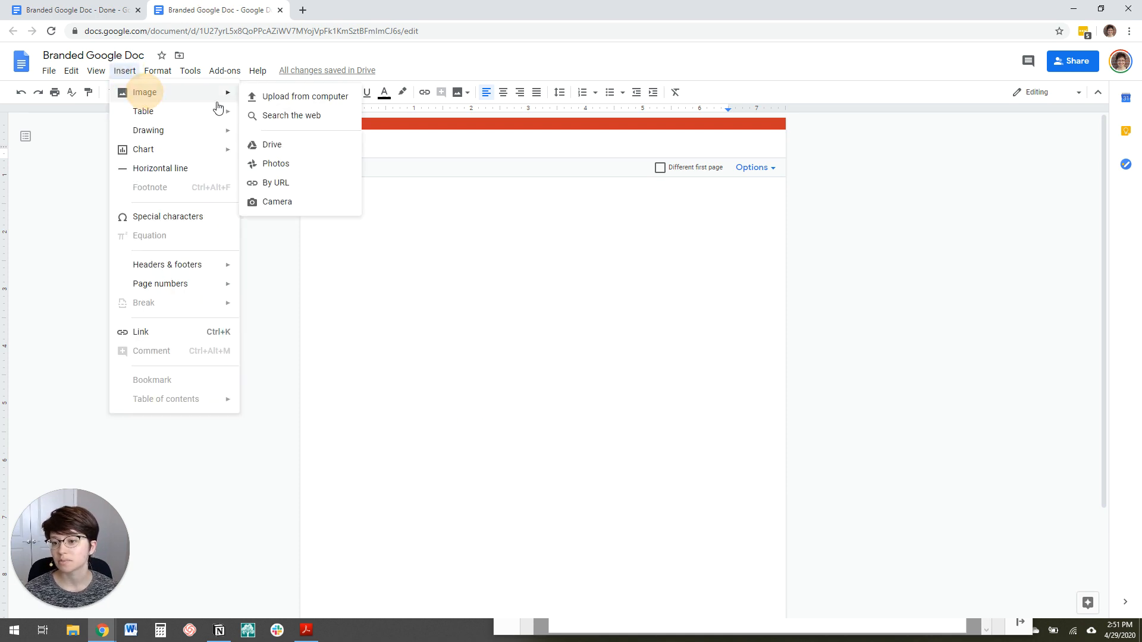
pyautogui.click(318, 99)
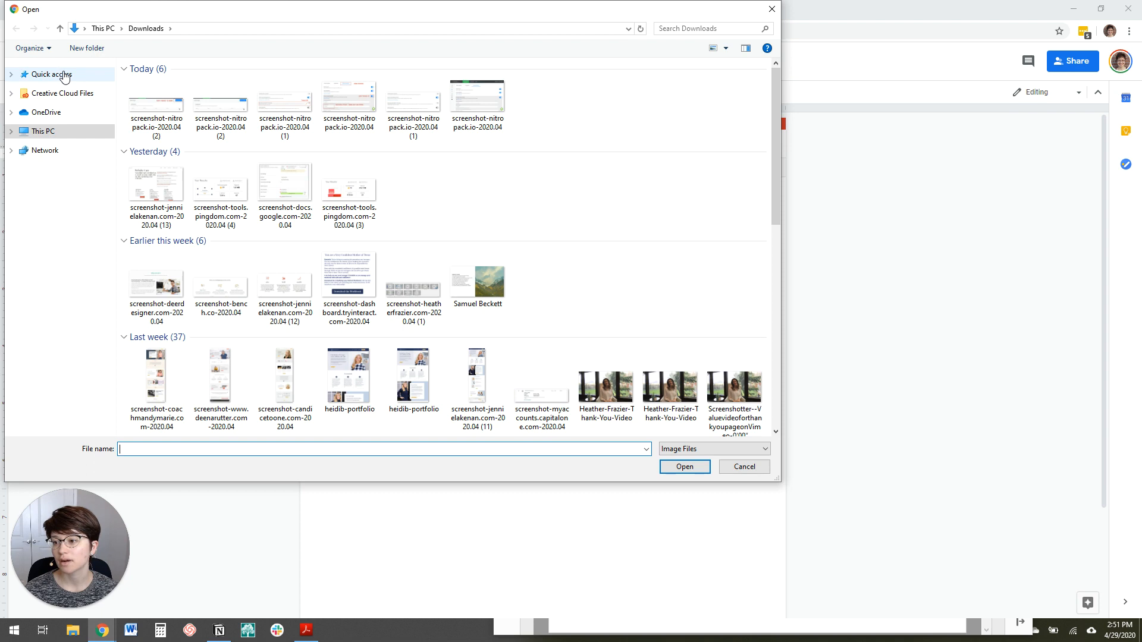
pyautogui.click(64, 76)
pyautogui.doubleClick(202, 94)
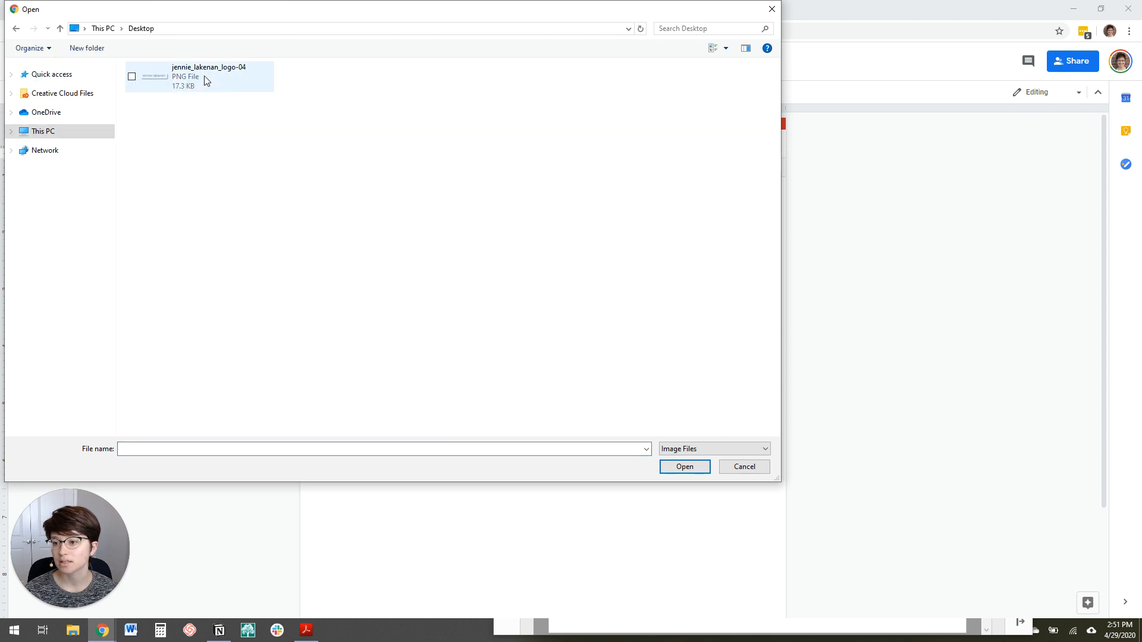
pyautogui.doubleClick(204, 76)
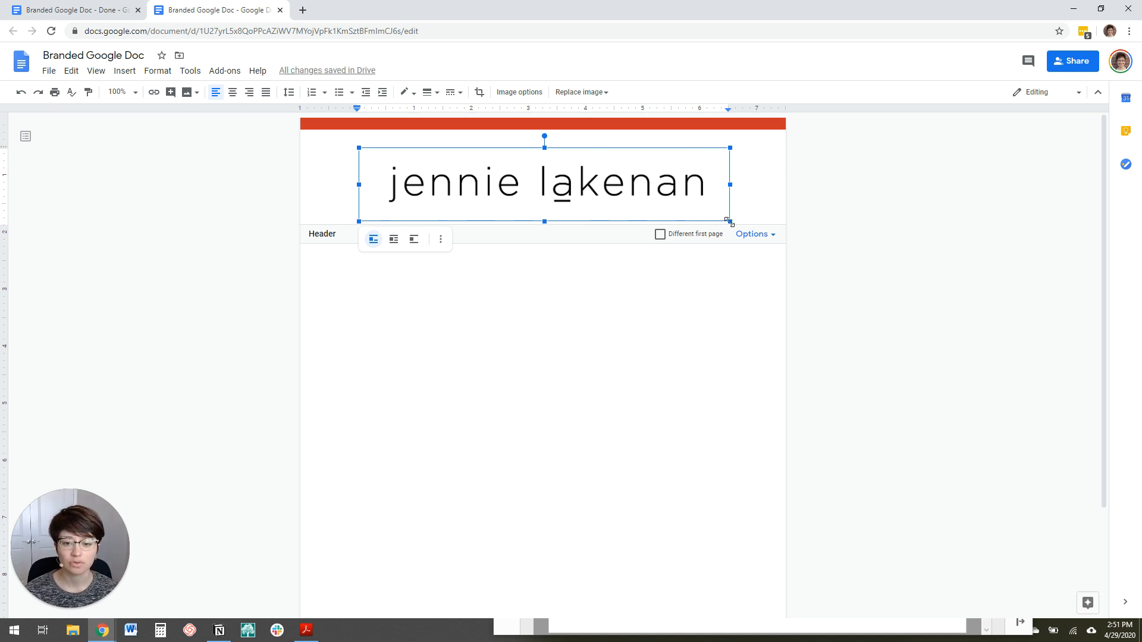
# Shrink the header logo to about 1.9 inches wide, set it to break text and reposition it just below the red bar
pyautogui.moveTo(729, 222); pyautogui.dragTo(461, 169)
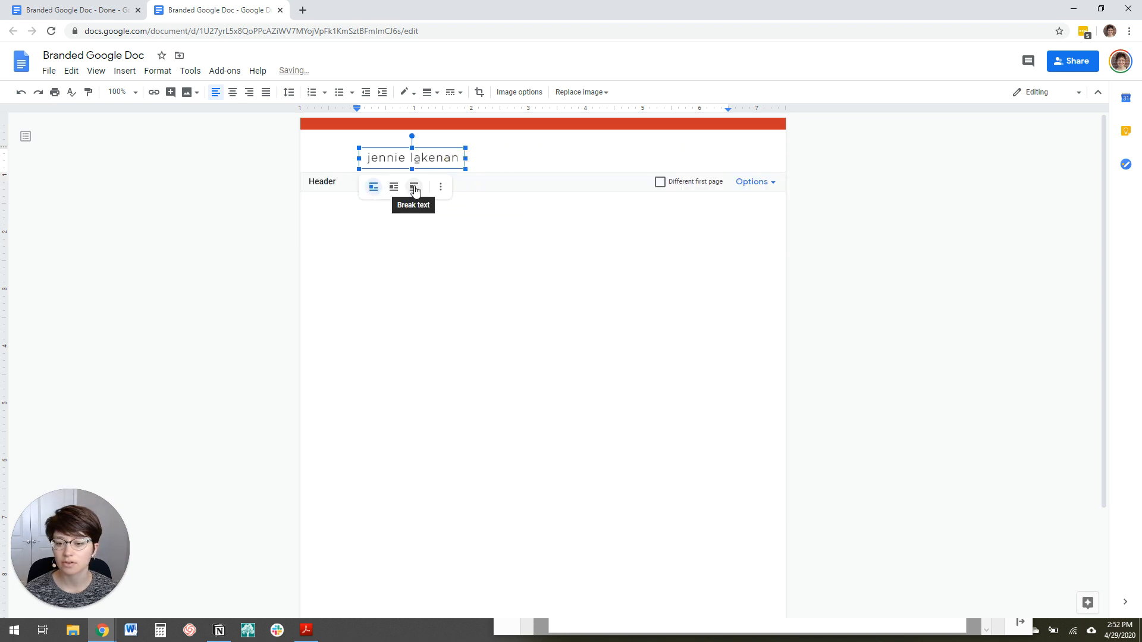
pyautogui.click(415, 188)
pyautogui.moveTo(411, 161)
pyautogui.mouseDown()
pyautogui.moveTo(390, 158)
pyautogui.moveTo(413, 155)
pyautogui.mouseUp()
# Compare the logo with the finished worksheet's, enlarge it slightly and return to the document body
pyautogui.click(49, 7)
pyautogui.scroll(1, 377, 243)
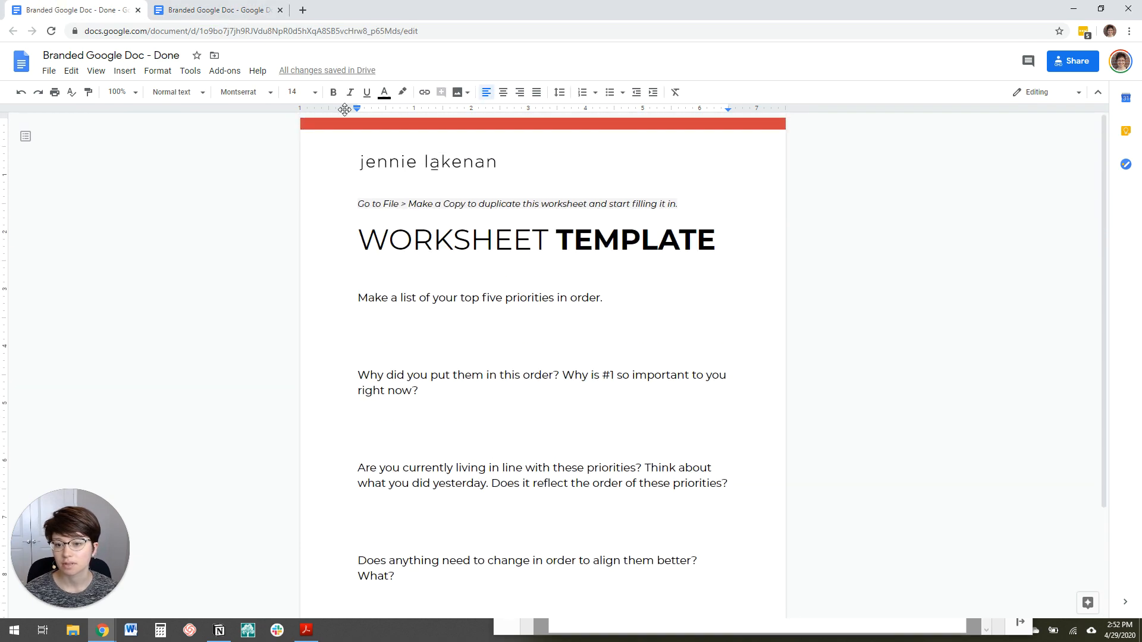
pyautogui.click(217, 10)
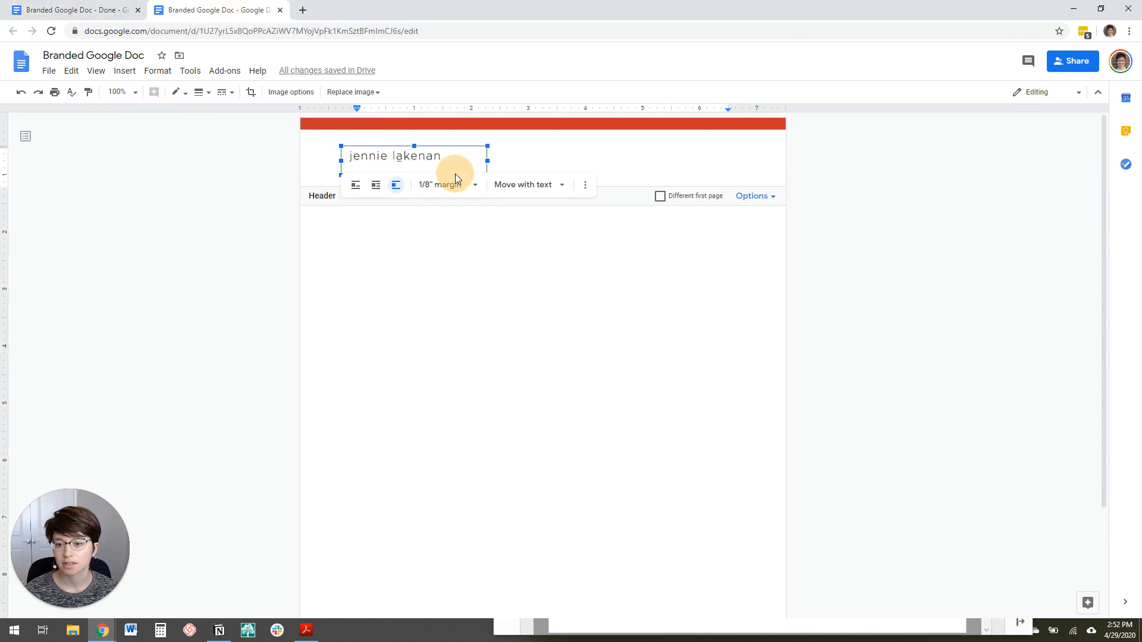
pyautogui.moveTo(452, 169); pyautogui.dragTo(472, 173)
pyautogui.click(467, 257)
pyautogui.click(428, 264)
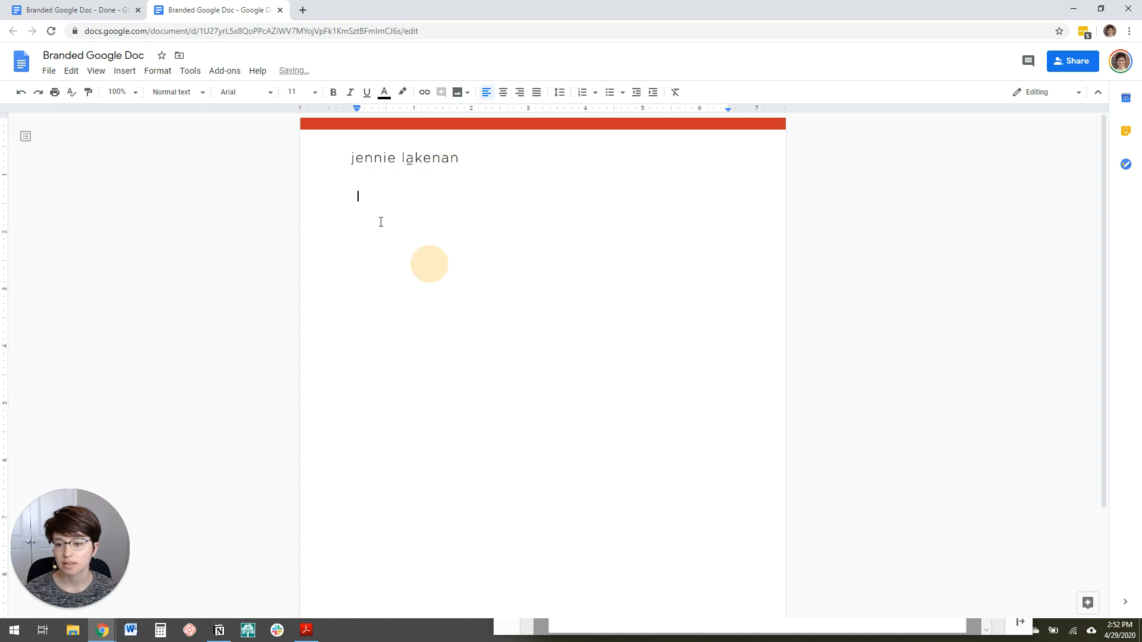
pyautogui.click(339, 197)
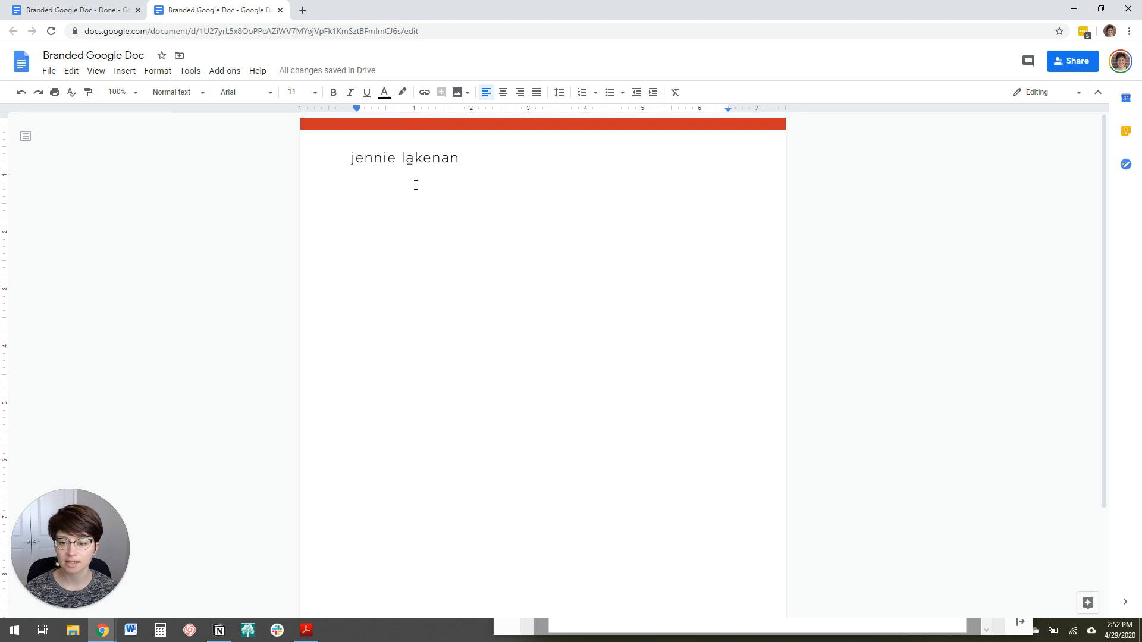
# Check the footer of the finished worksheet and add a footer to the working document
pyautogui.scroll(-1, 535, 427)
pyautogui.scroll(1, 532, 426)
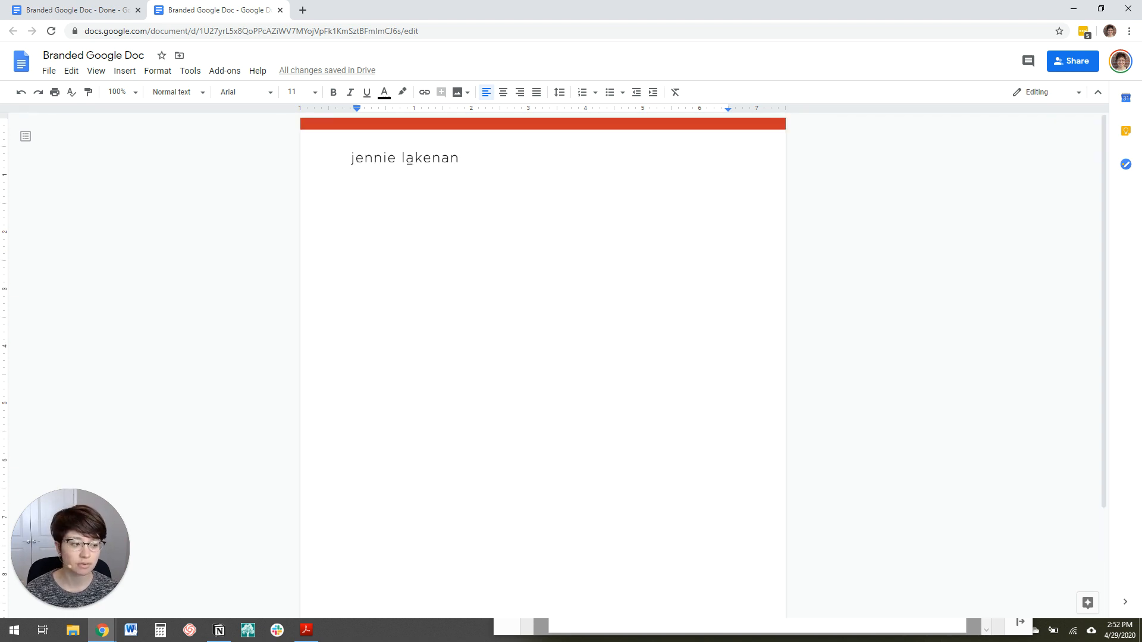
pyautogui.scroll(-3, 492, 316)
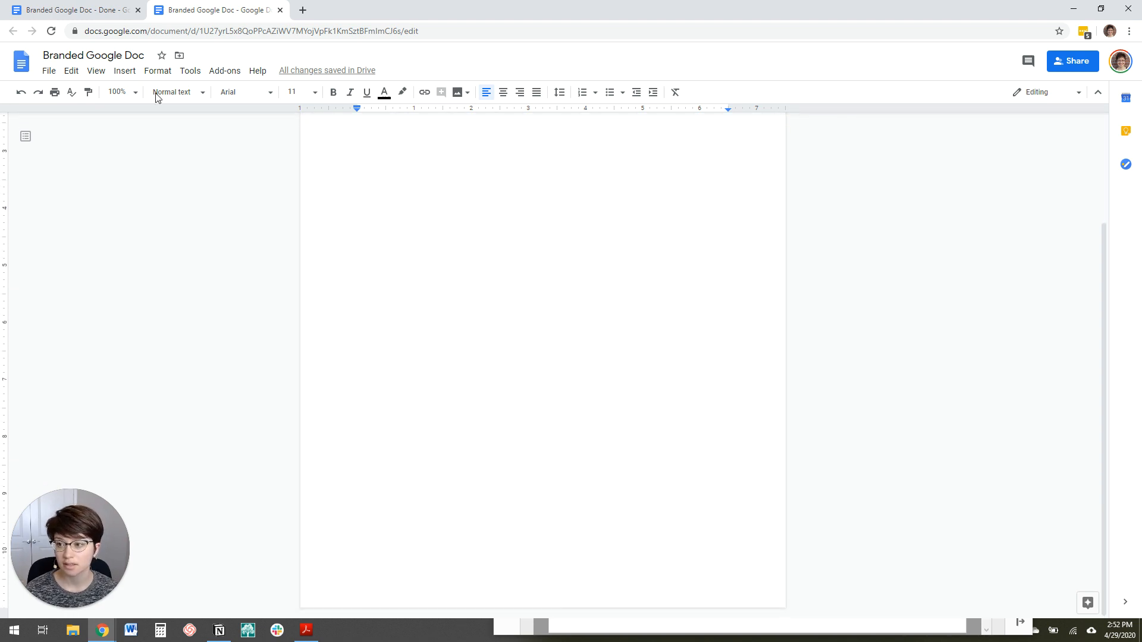
pyautogui.click(108, 10)
pyautogui.scroll(-3, 501, 420)
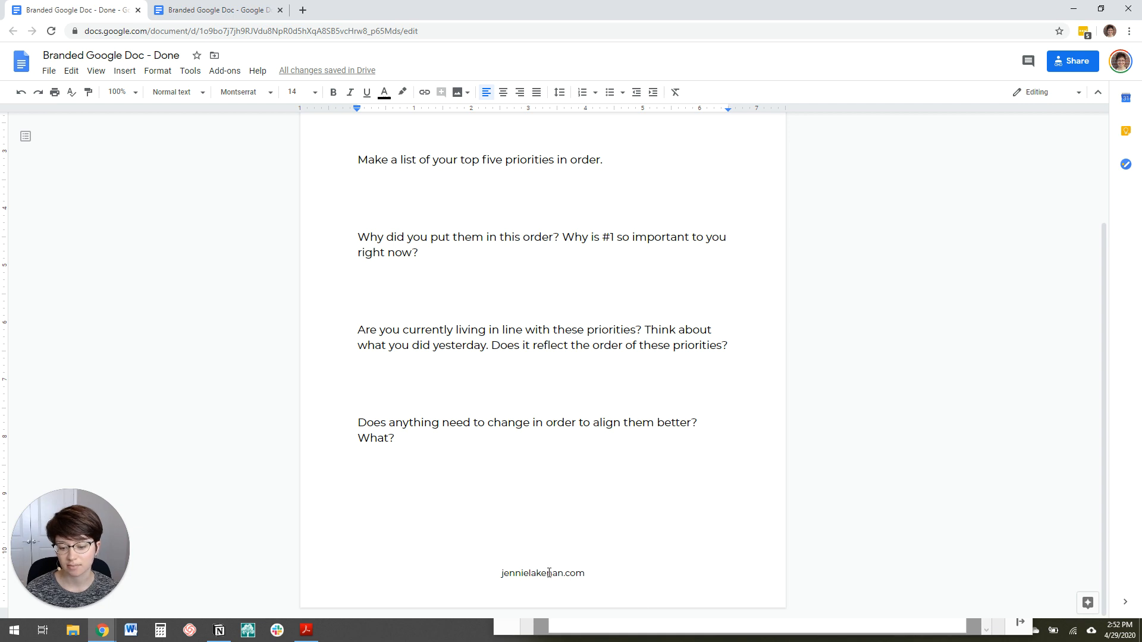
pyautogui.click(238, 10)
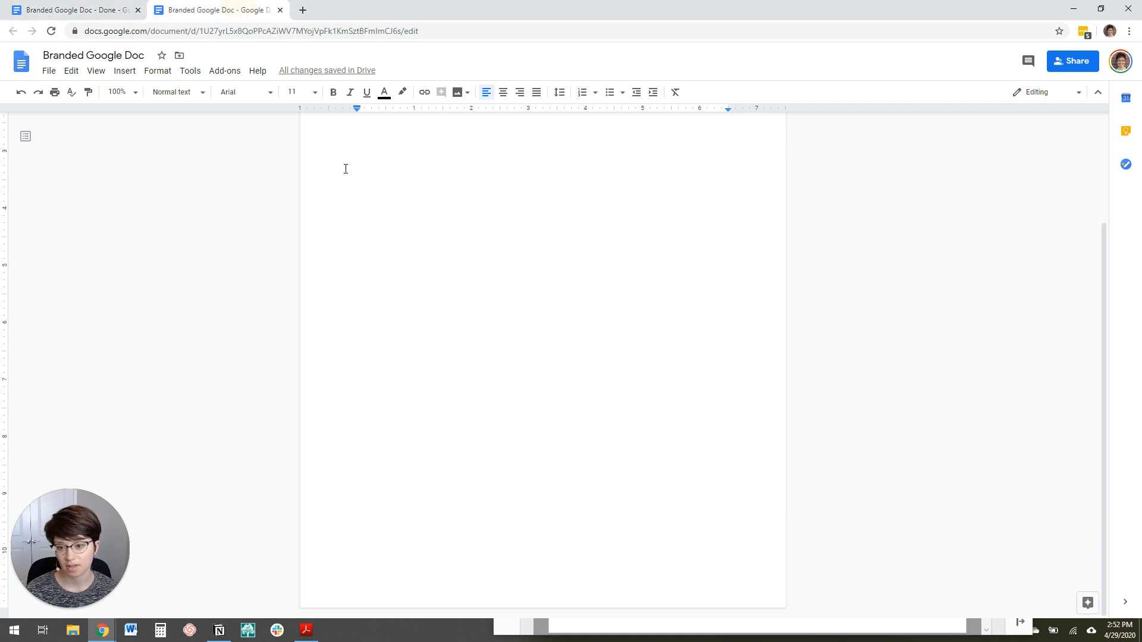
pyautogui.click(130, 74)
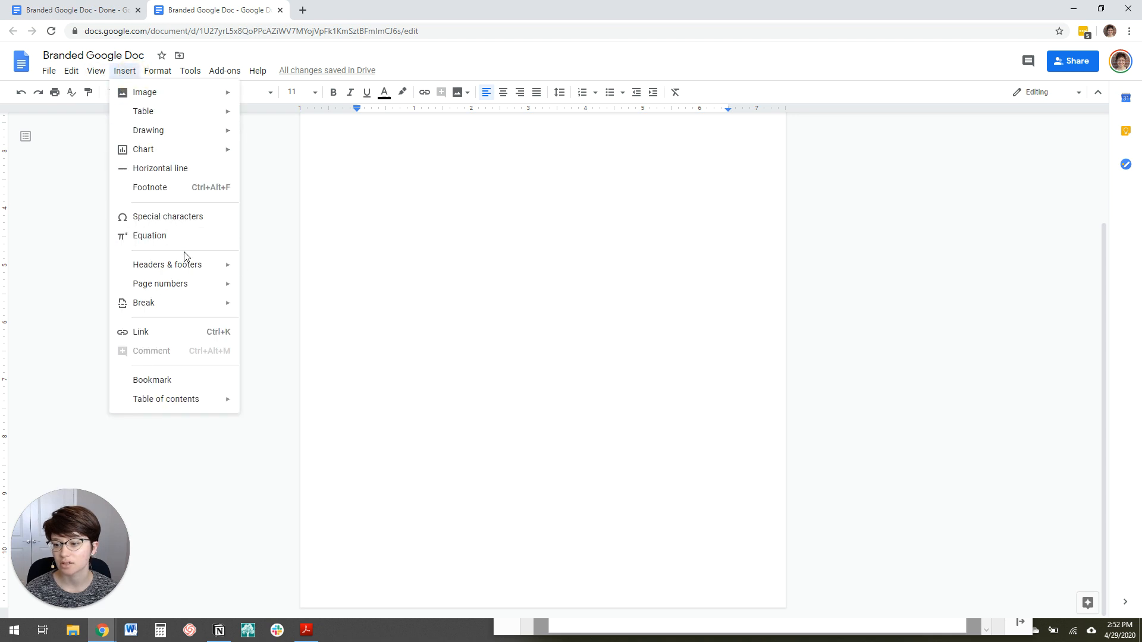
pyautogui.moveTo(222, 264)
pyautogui.click(301, 290)
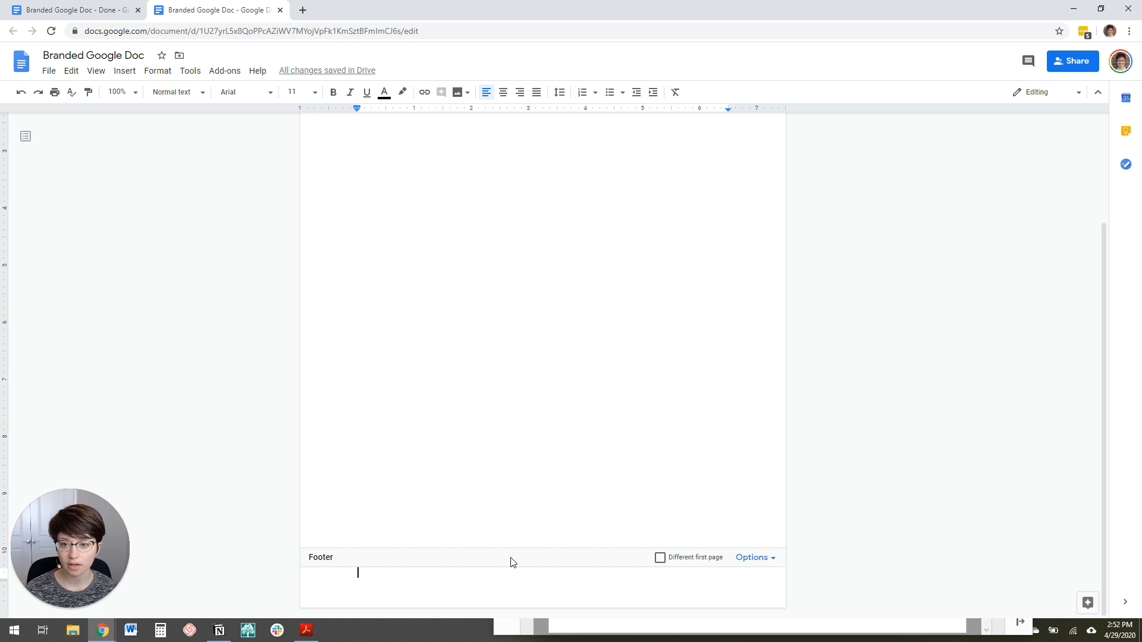
# Enter the website address from the finished worksheet as a centered footer line and select its text
pyautogui.click(503, 93)
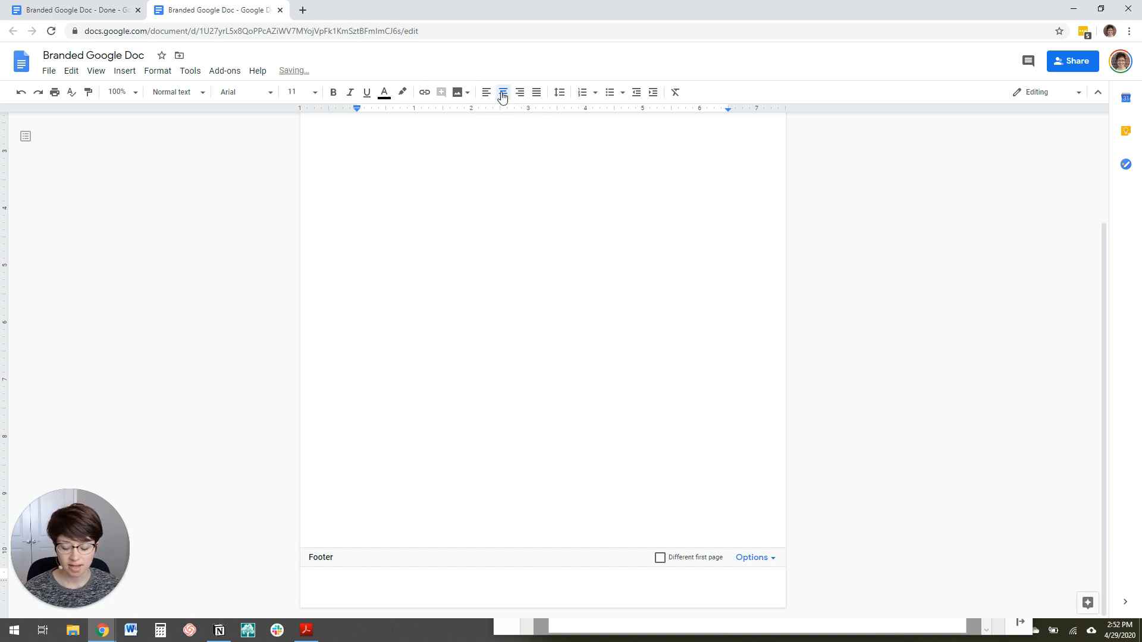
pyautogui.write('jennielakenan.com')
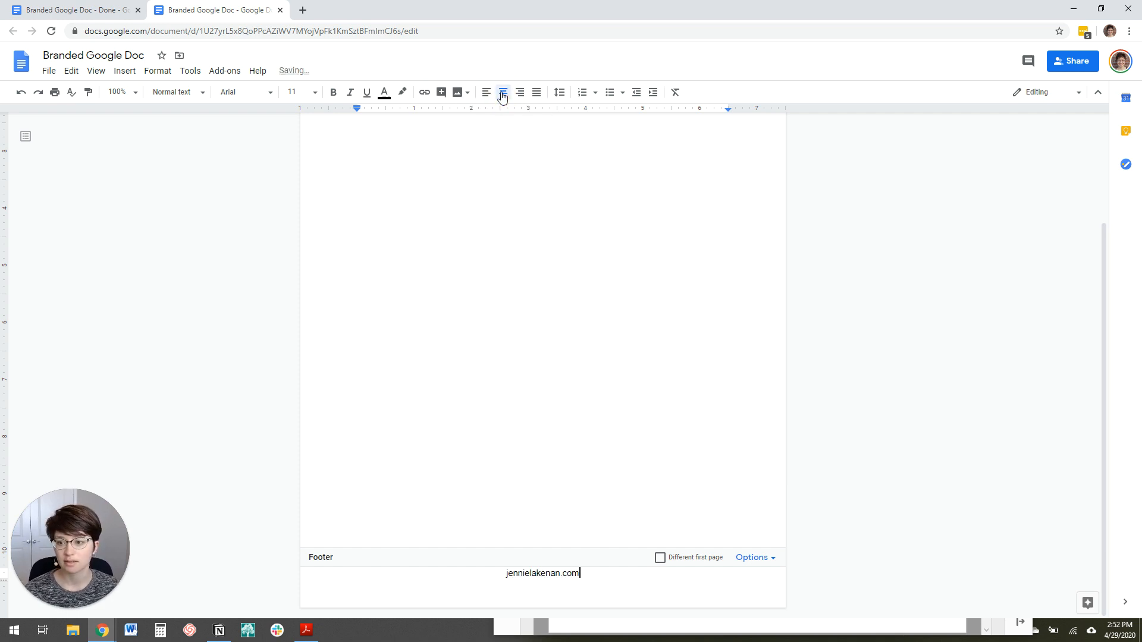
pyautogui.tripleClick(543, 574)
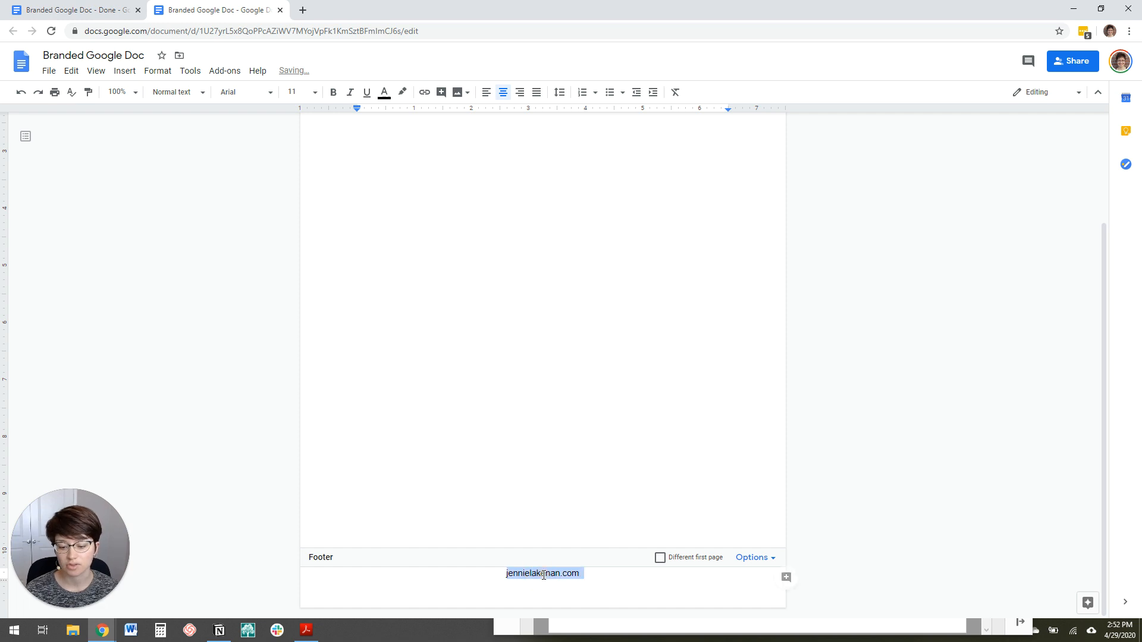
# Check the brand fonts in the style guide PDF and set the footer's website text to Montserrat
pyautogui.click(265, 93)
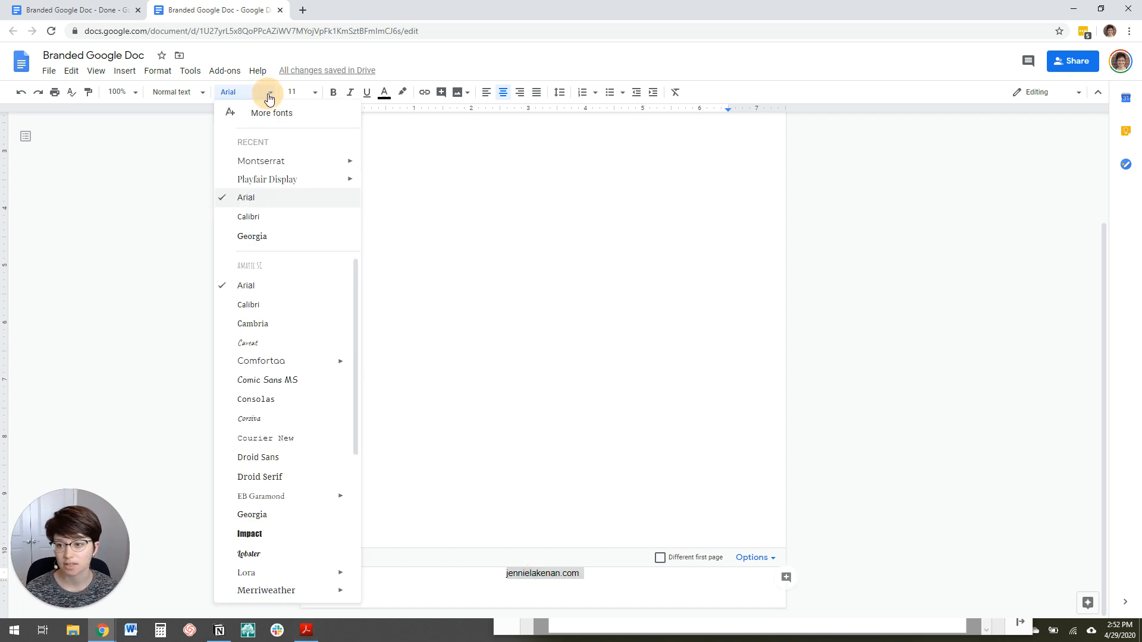
pyautogui.moveTo(292, 166)
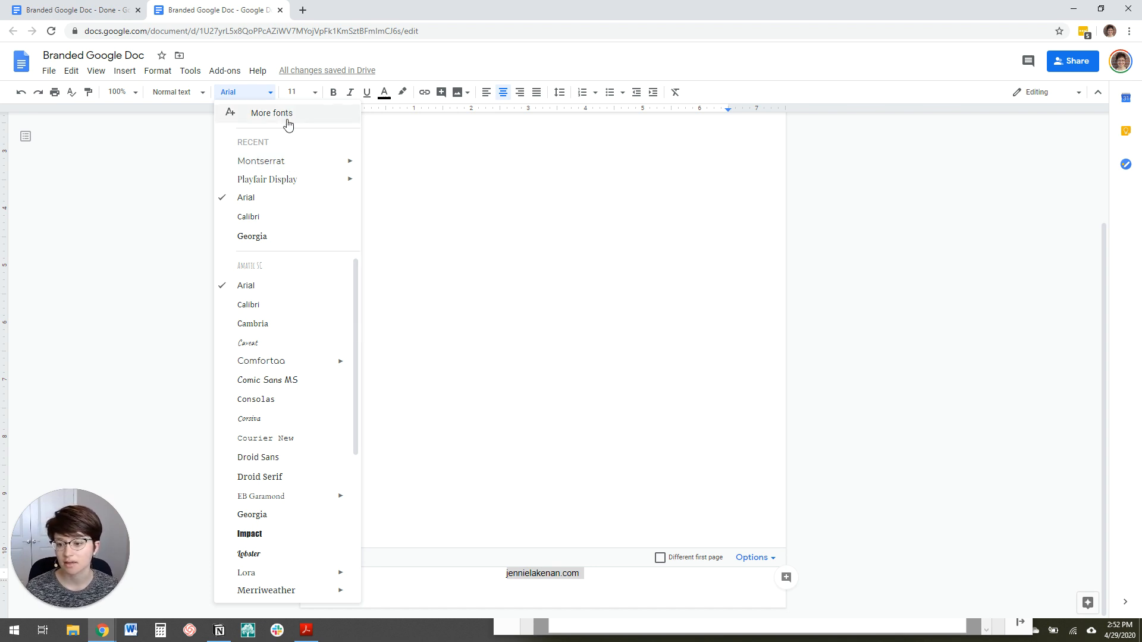
pyautogui.scroll(-3, 323, 393)
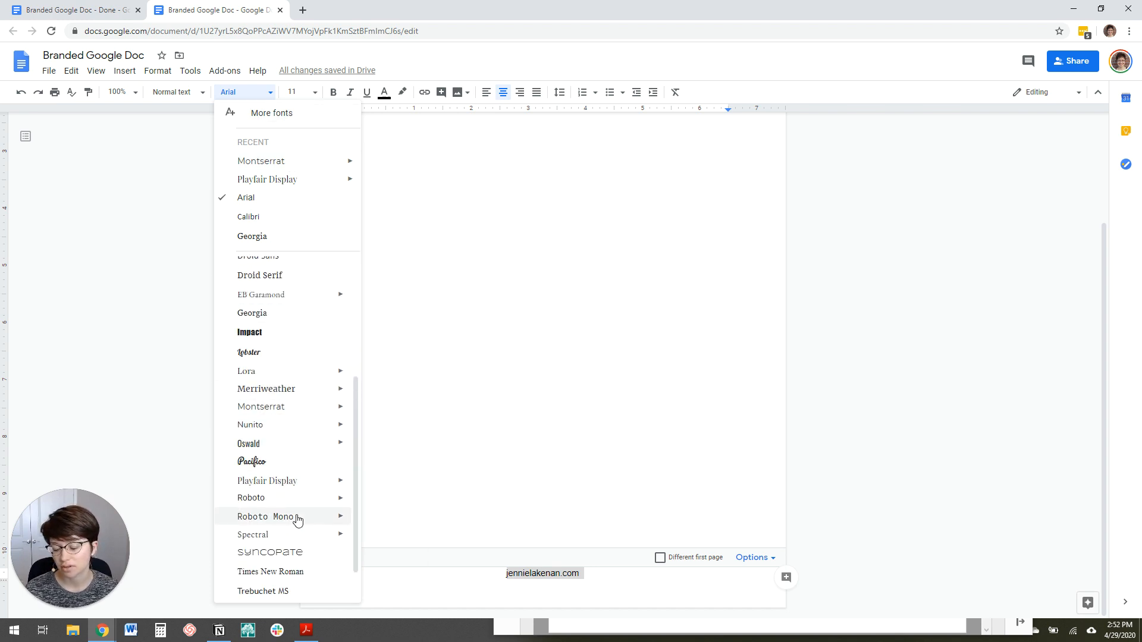
pyautogui.scroll(3, 288, 497)
pyautogui.scroll(-4, 295, 324)
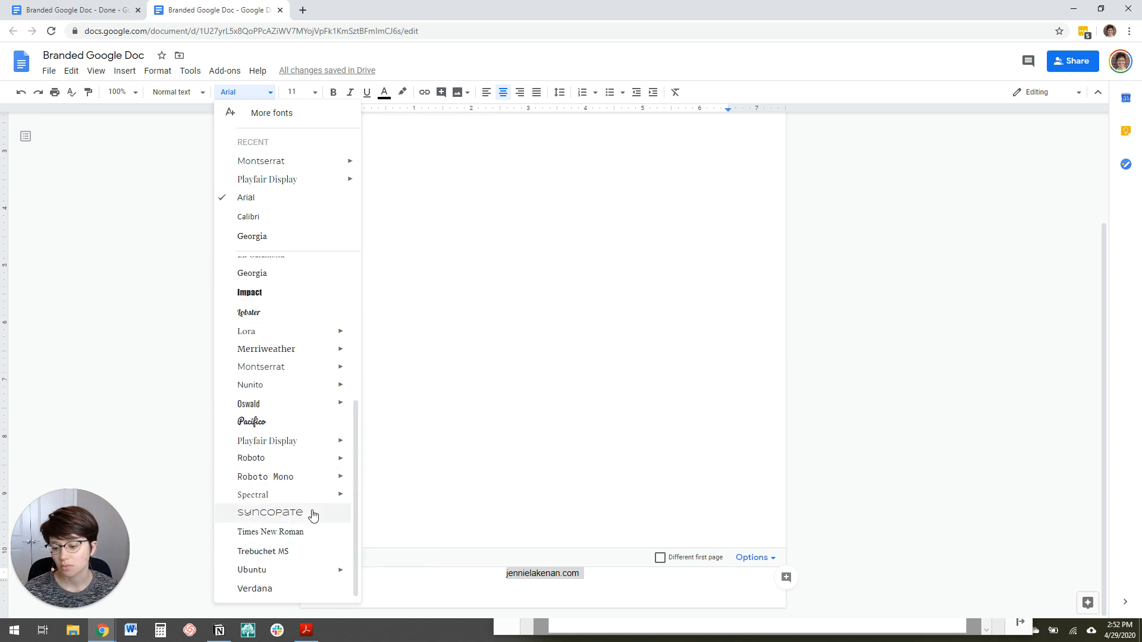
pyautogui.scroll(5, 306, 510)
pyautogui.click(306, 630)
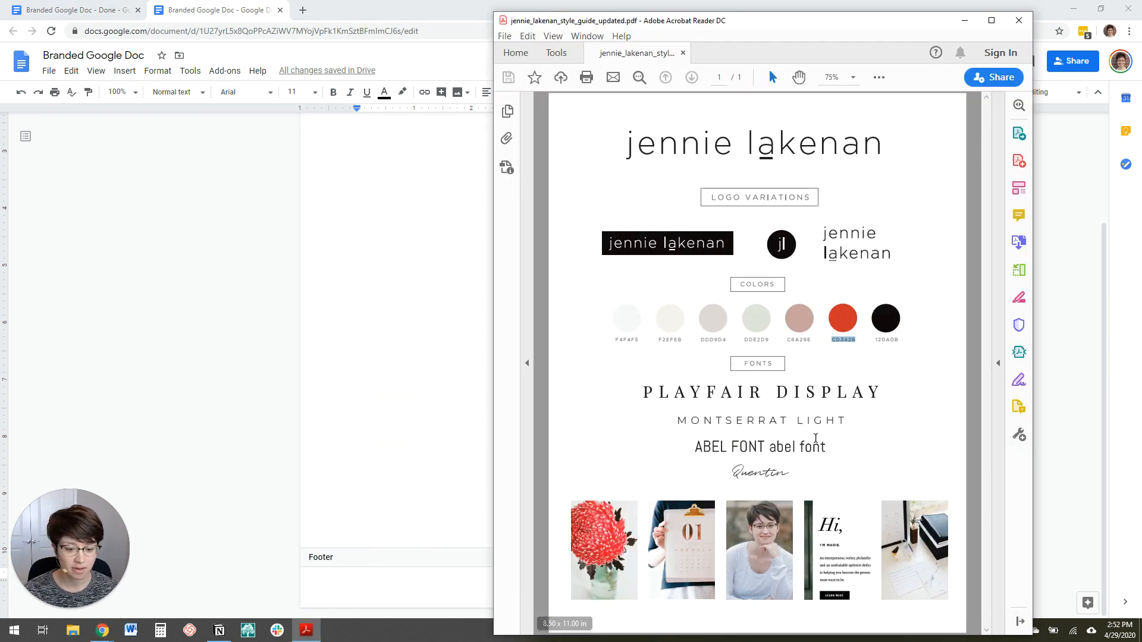
pyautogui.click(430, 6)
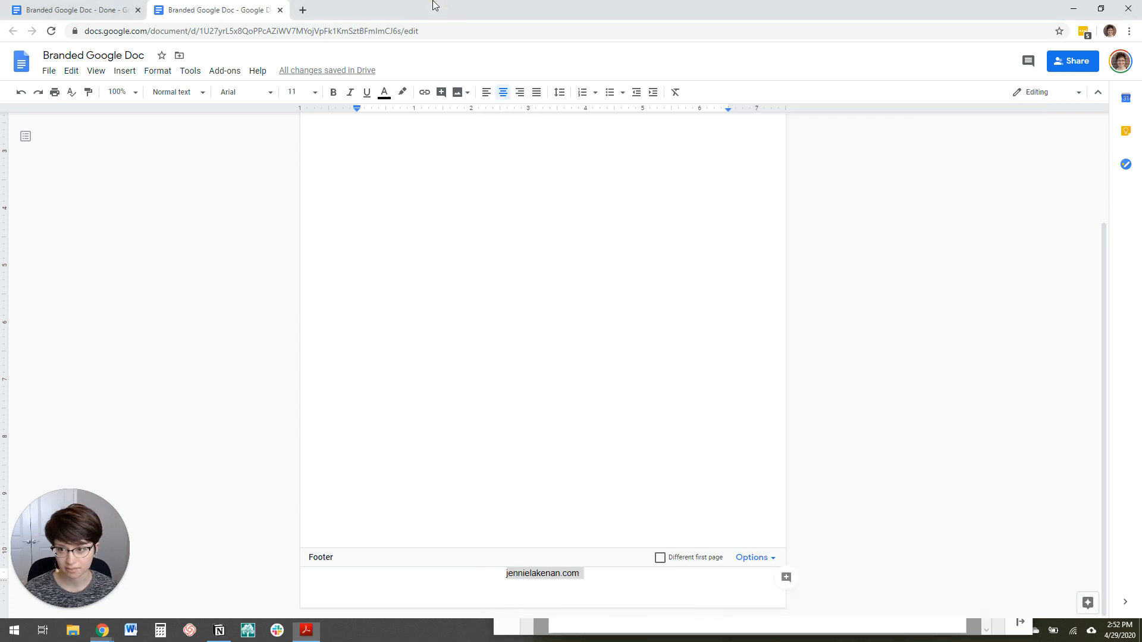
pyautogui.click(268, 92)
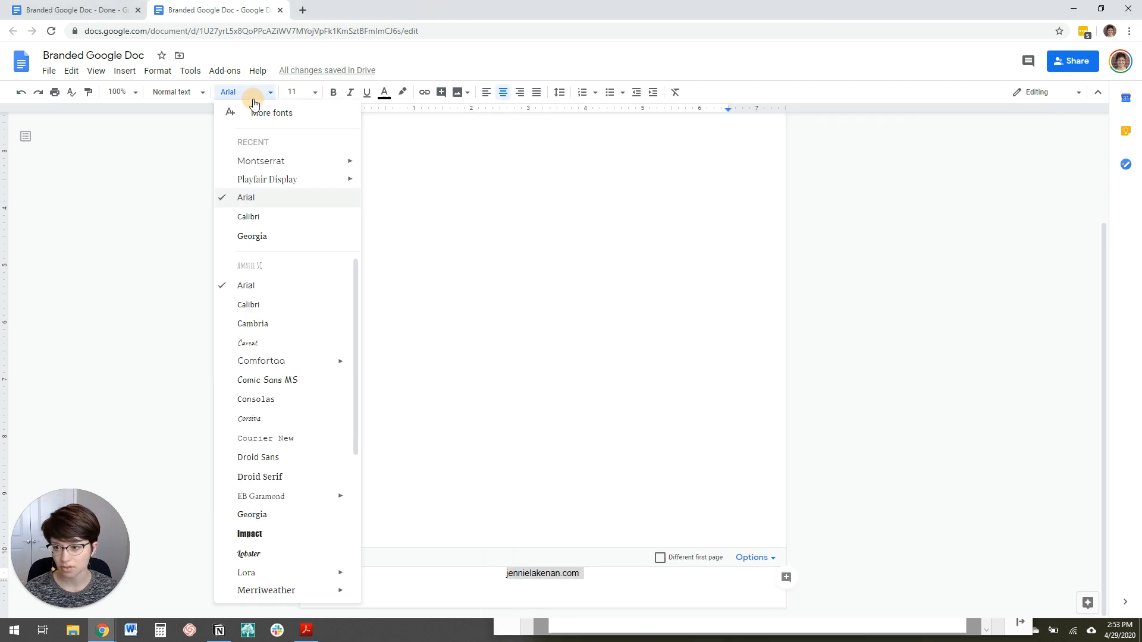
pyautogui.click(265, 160)
pyautogui.click(621, 579)
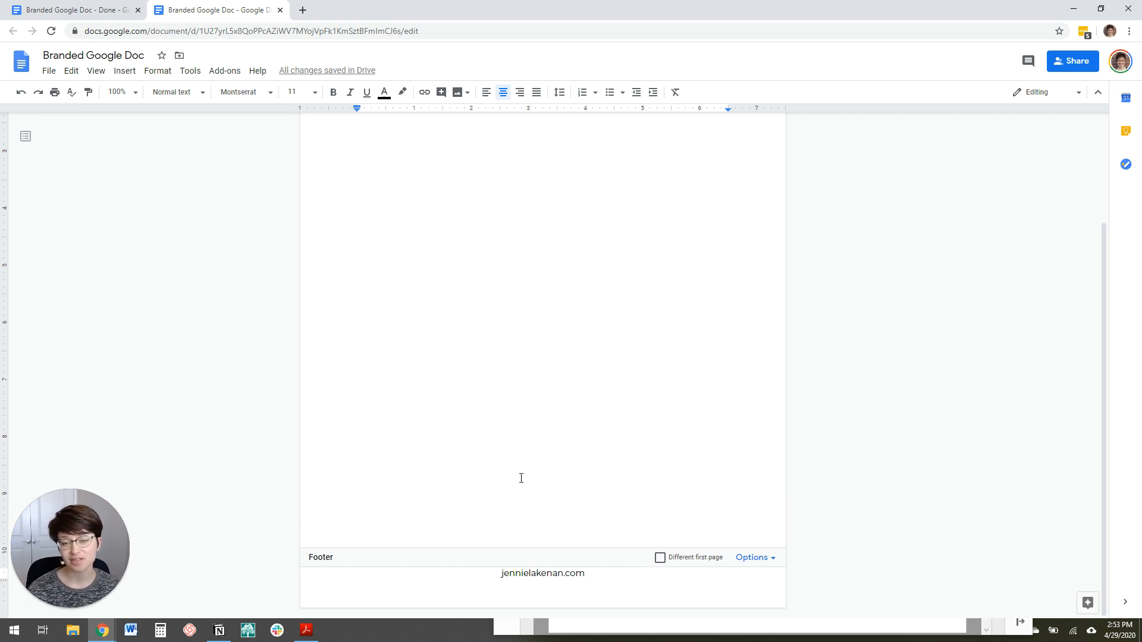
# Review the page from the header bar and logo to the footer line, and return to the document body
pyautogui.scroll(3, 519, 475)
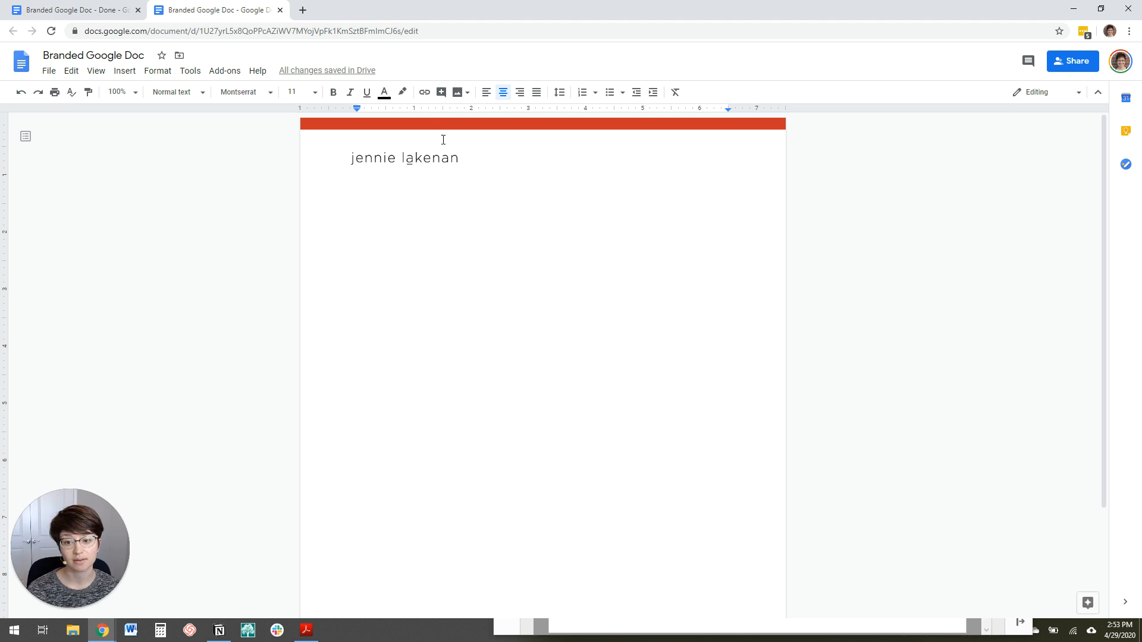
pyautogui.scroll(-3, 466, 607)
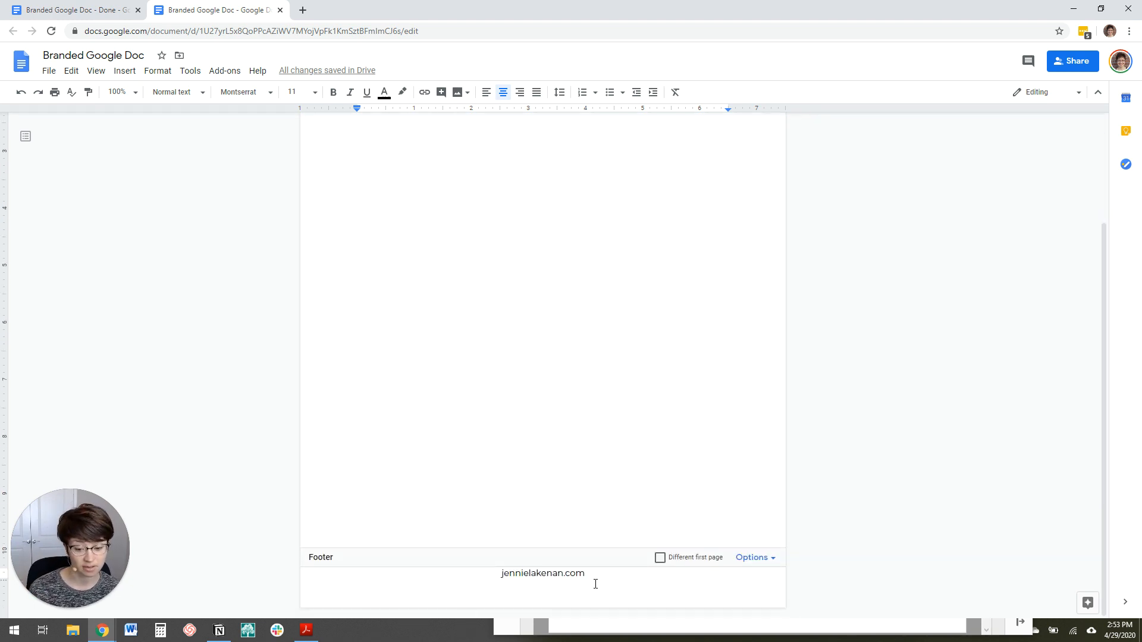
pyautogui.scroll(3, 543, 387)
pyautogui.scroll(-3, 535, 357)
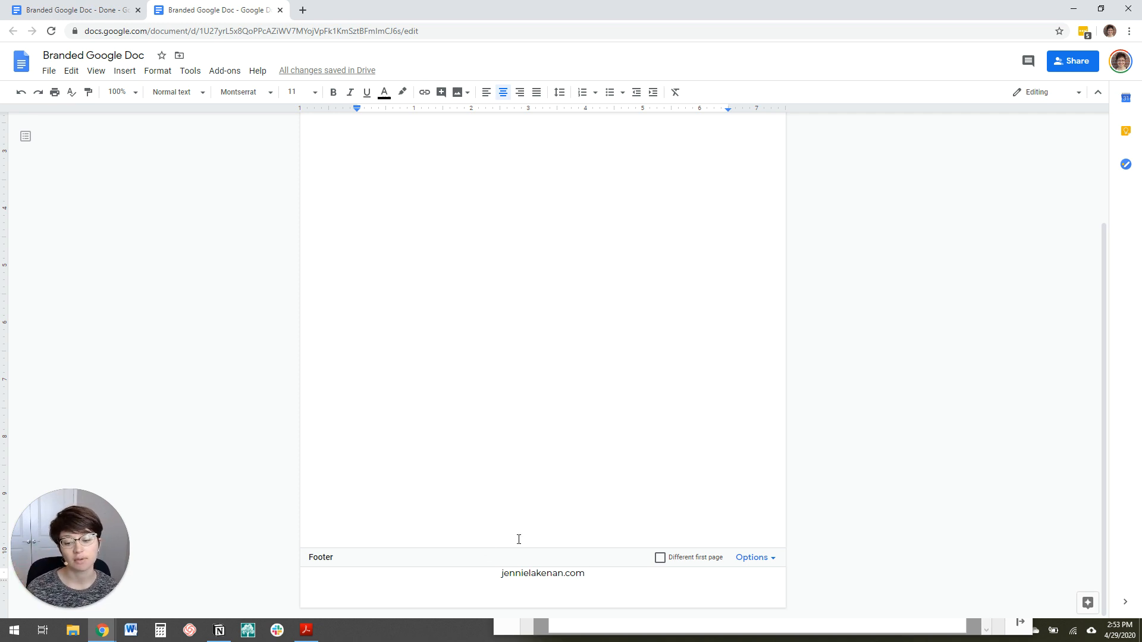
pyautogui.click(474, 477)
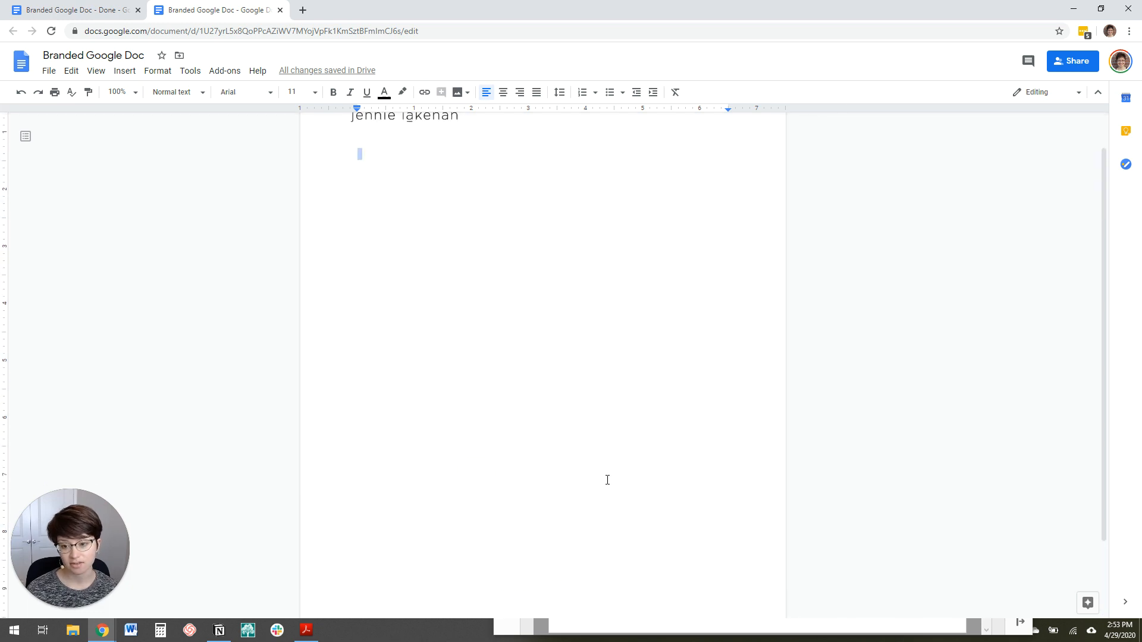
pyautogui.scroll(-2, 607, 479)
pyautogui.click(566, 412)
pyautogui.scroll(-2, 386, 523)
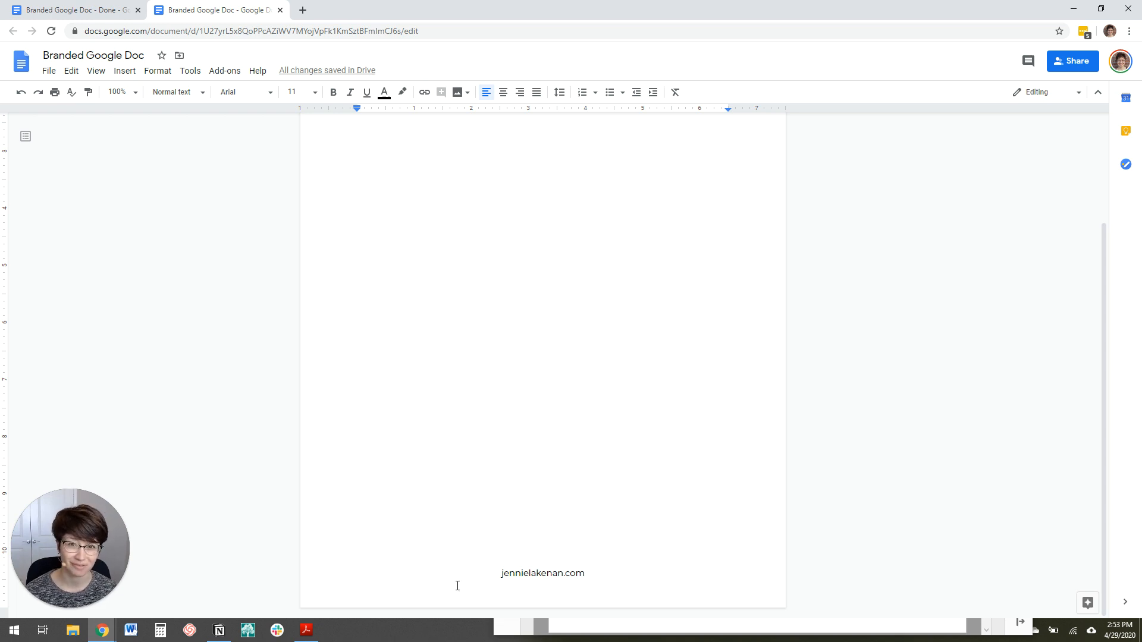
pyautogui.scroll(3, 464, 386)
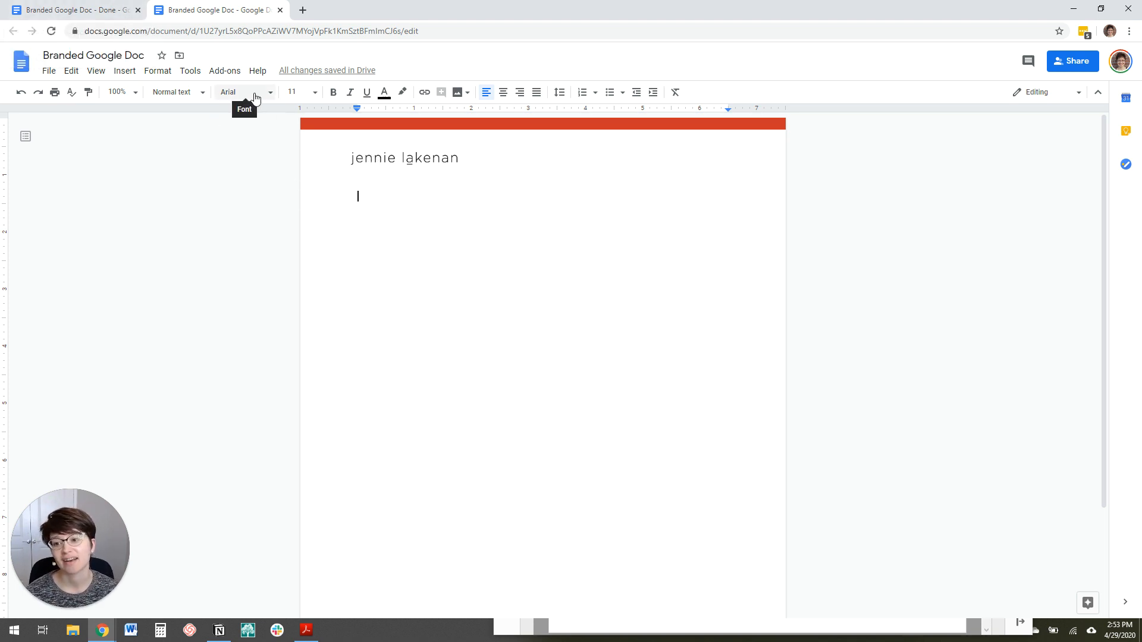
# Apply the Title style in Montserrat to the first body line and enter "Worksheet Template"
pyautogui.click(184, 95)
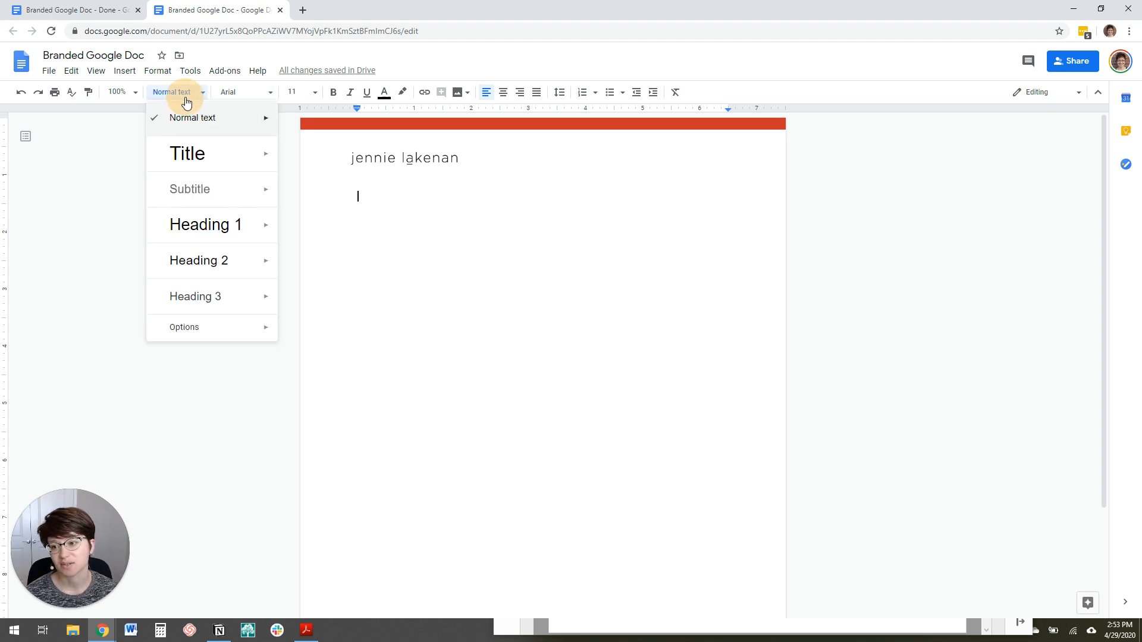
pyautogui.click(209, 156)
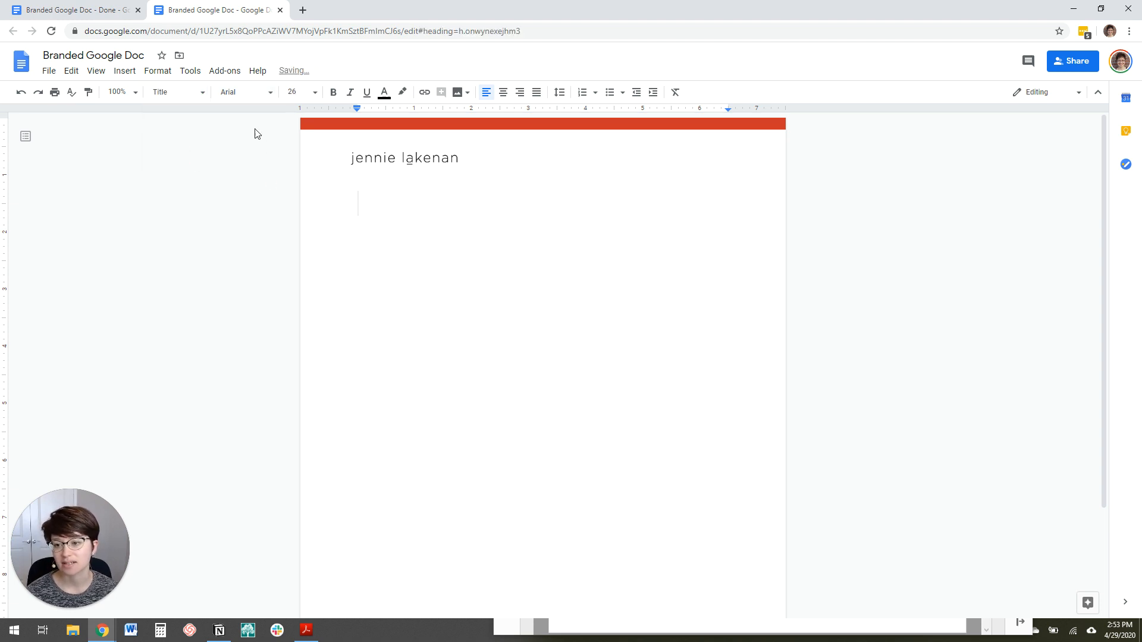
pyautogui.click(248, 93)
pyautogui.click(277, 160)
pyautogui.click(382, 209)
pyautogui.write('Worksheet Template')
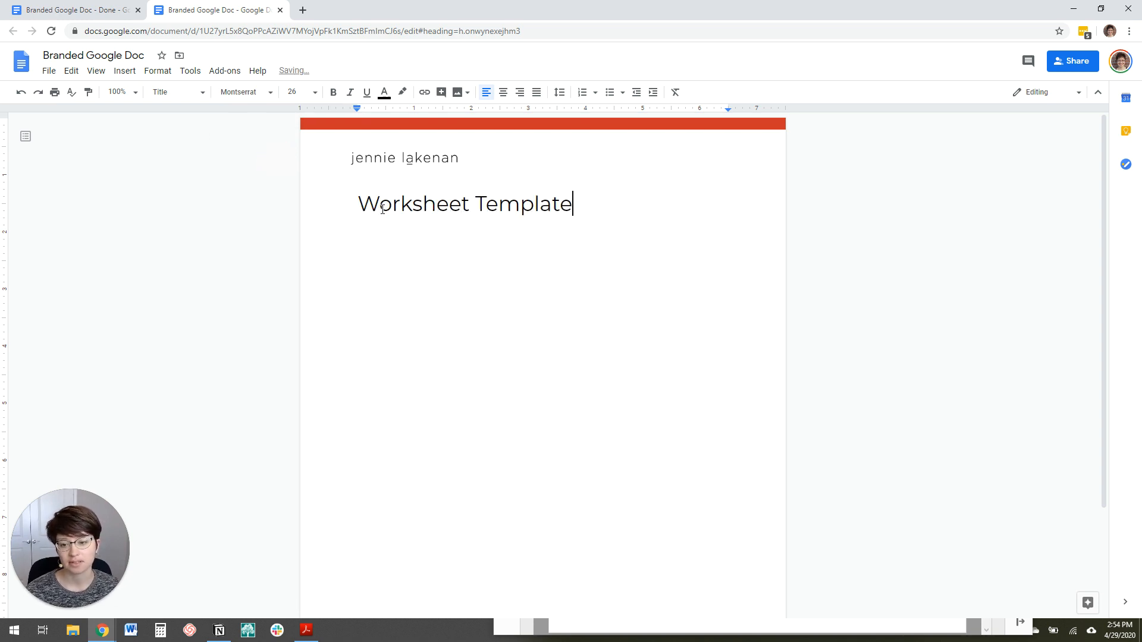
# Check the finished worksheet's title and replace the working document's title with "WORKSHEET TEMPLATE" in capitals
pyautogui.doubleClick(383, 208)
pyautogui.click(77, 10)
pyautogui.scroll(10, 395, 220)
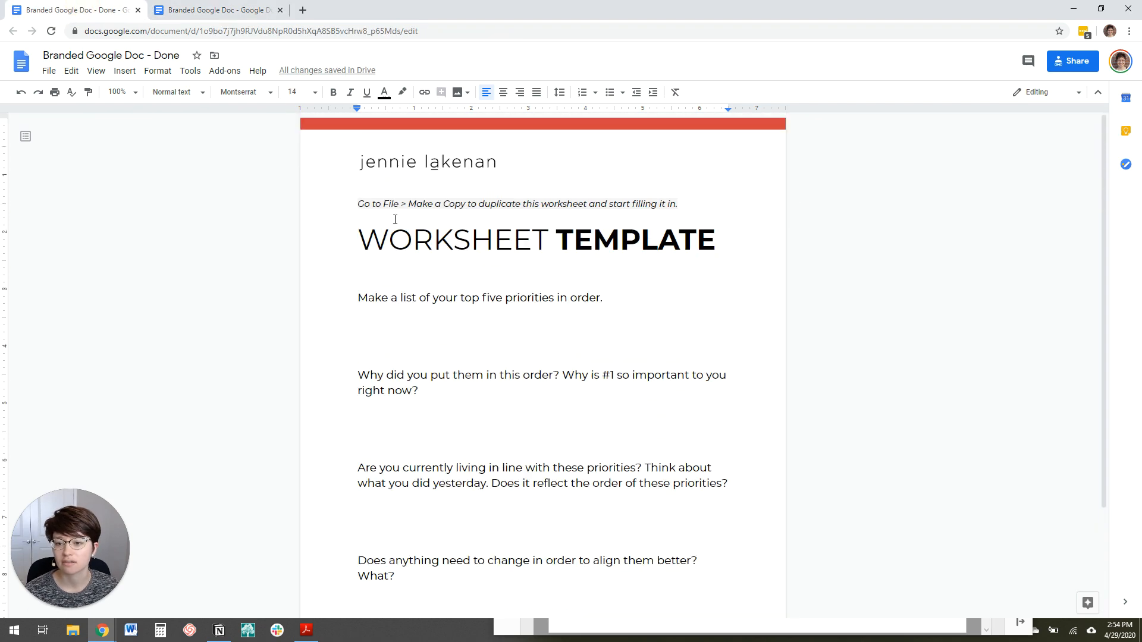
pyautogui.click(193, 10)
pyautogui.tripleClick(434, 205)
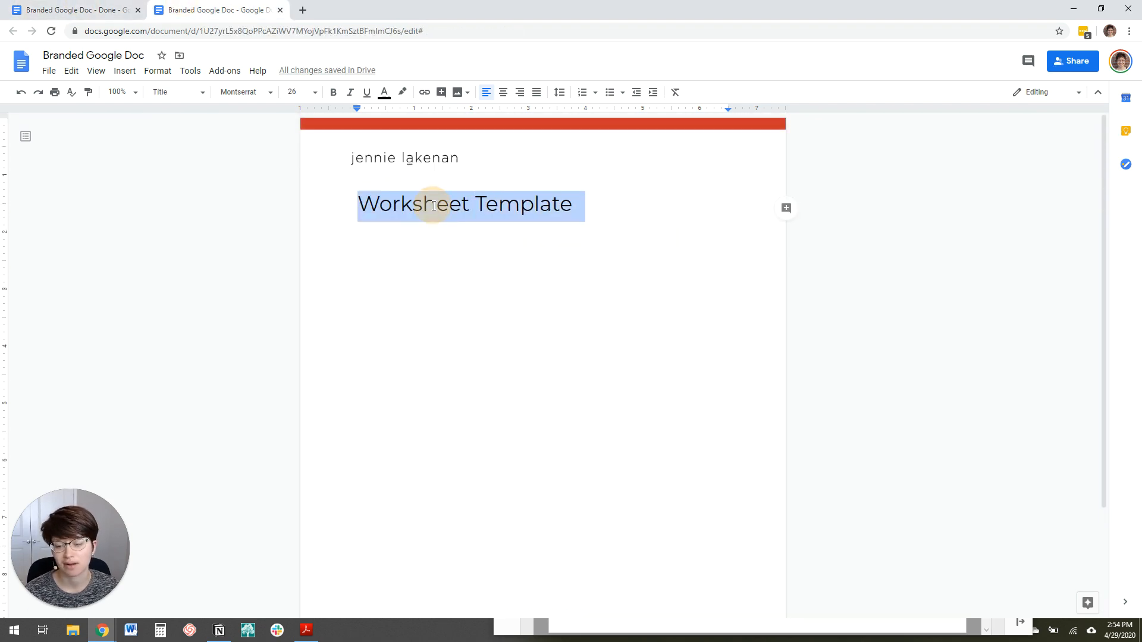
pyautogui.write('OWKR')
pyautogui.press('BackSpace')
pyautogui.press('BackSpace')
pyautogui.press('BackSpace')
pyautogui.press('BackSpace')
pyautogui.write('W')
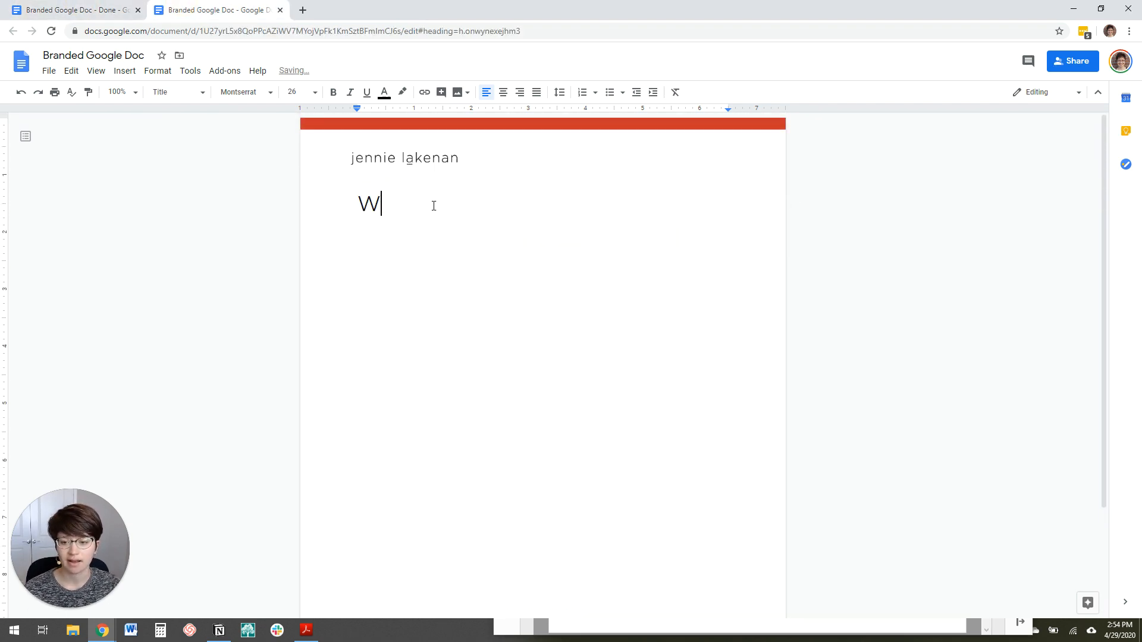
pyautogui.write('ORKSHEET TEMPLAET')
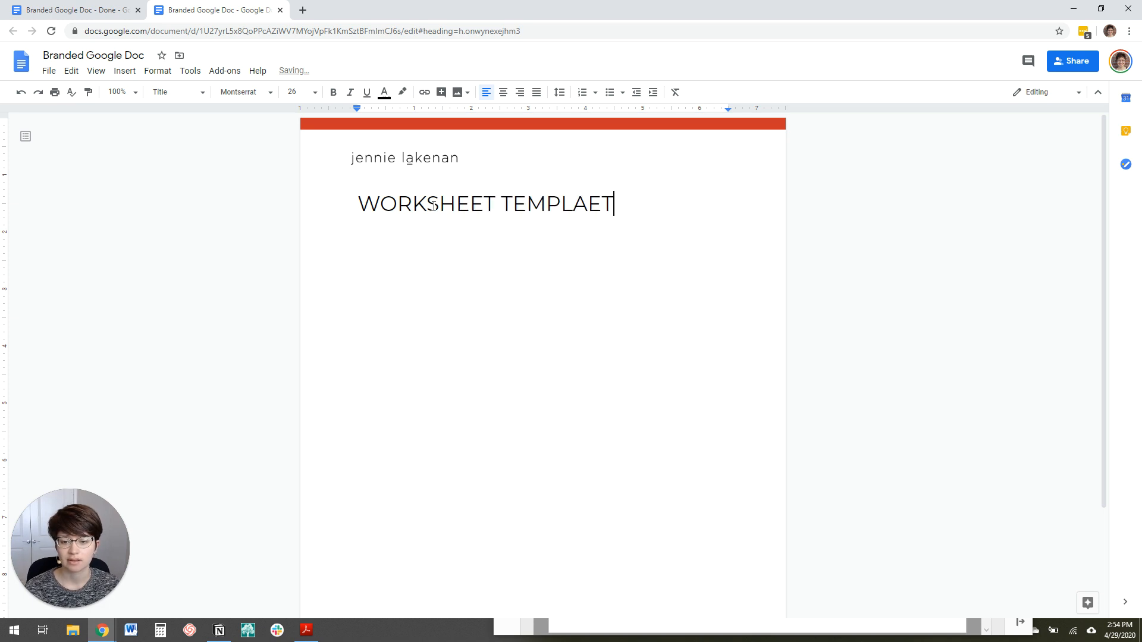
pyautogui.press('BackSpace')
pyautogui.press('BackSpace')
pyautogui.write('TE')
# Make the word "TEMPLATE" in the title bold
pyautogui.doubleClick(570, 204)
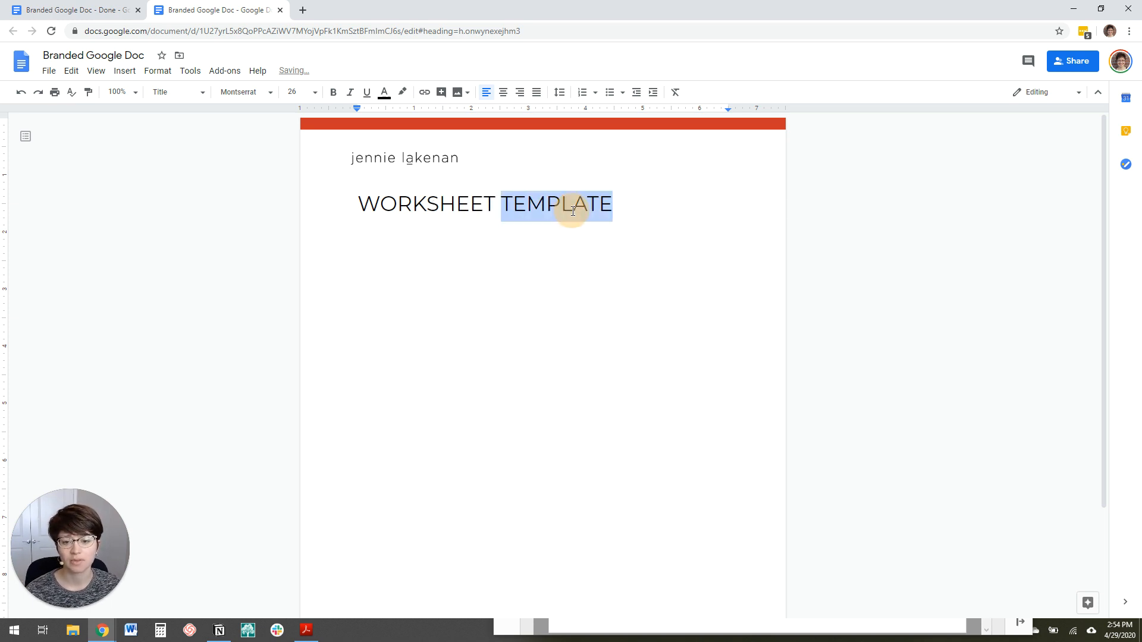
pyautogui.hotkey('ctrl', 'b')
pyautogui.click(543, 254)
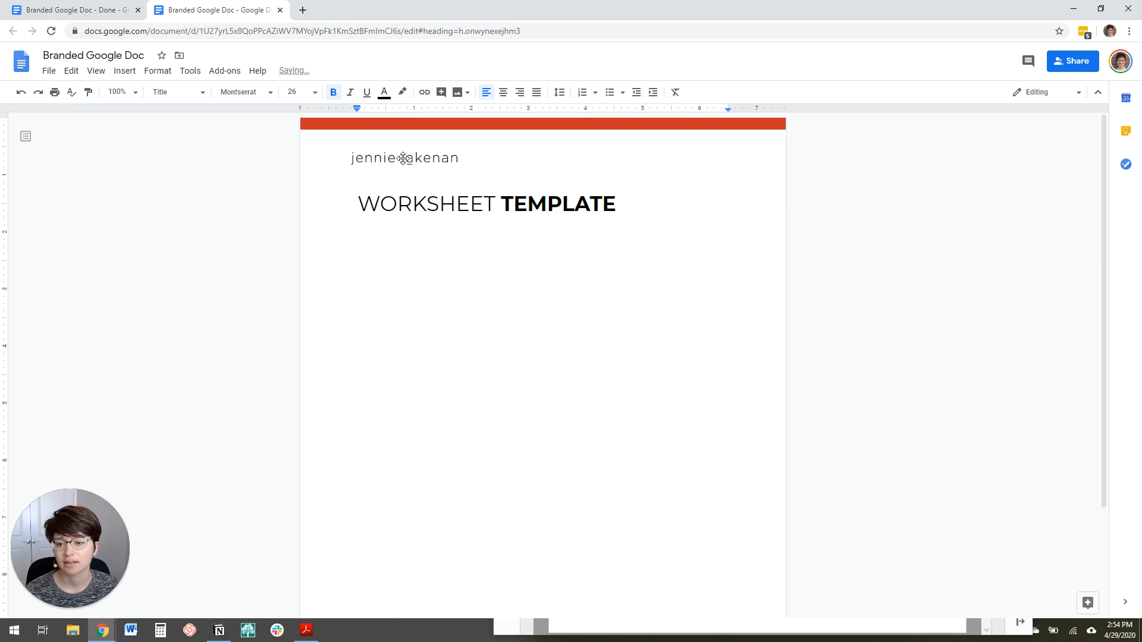
# Move the header logo slightly right so it aligns with the title's left edge, and return to the body
pyautogui.click(359, 209)
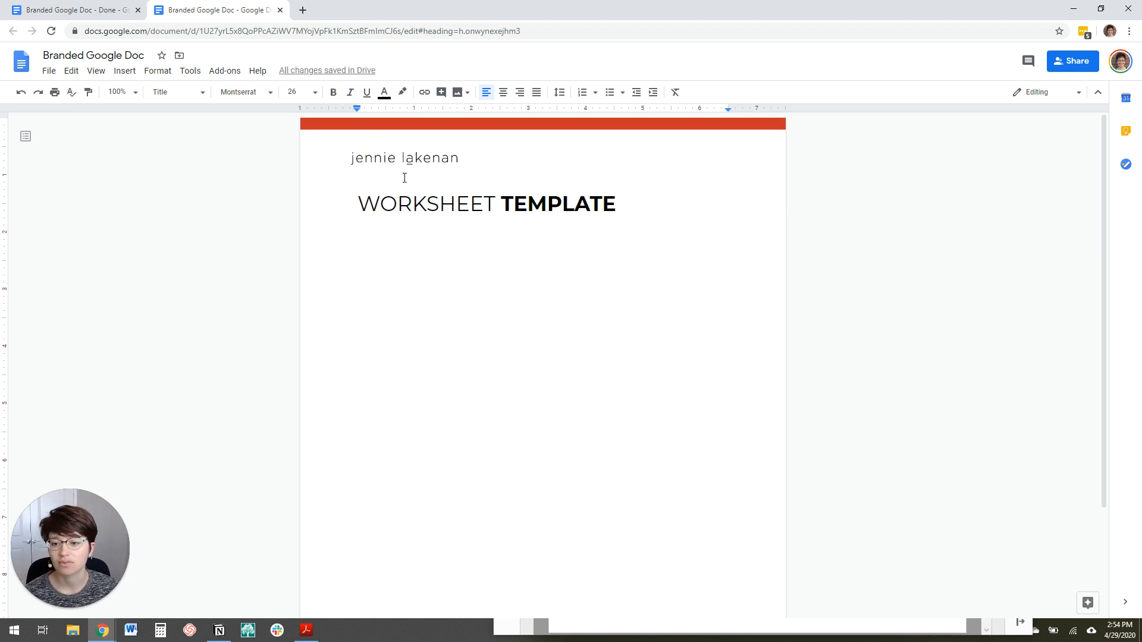
pyautogui.click(389, 155)
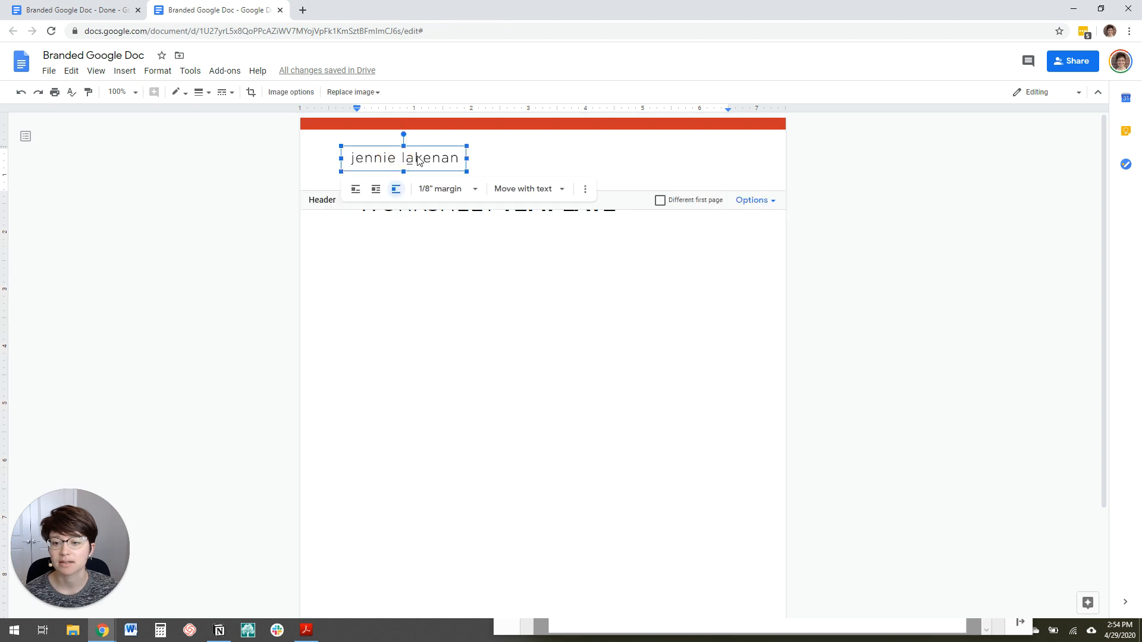
pyautogui.moveTo(429, 161); pyautogui.dragTo(437, 165)
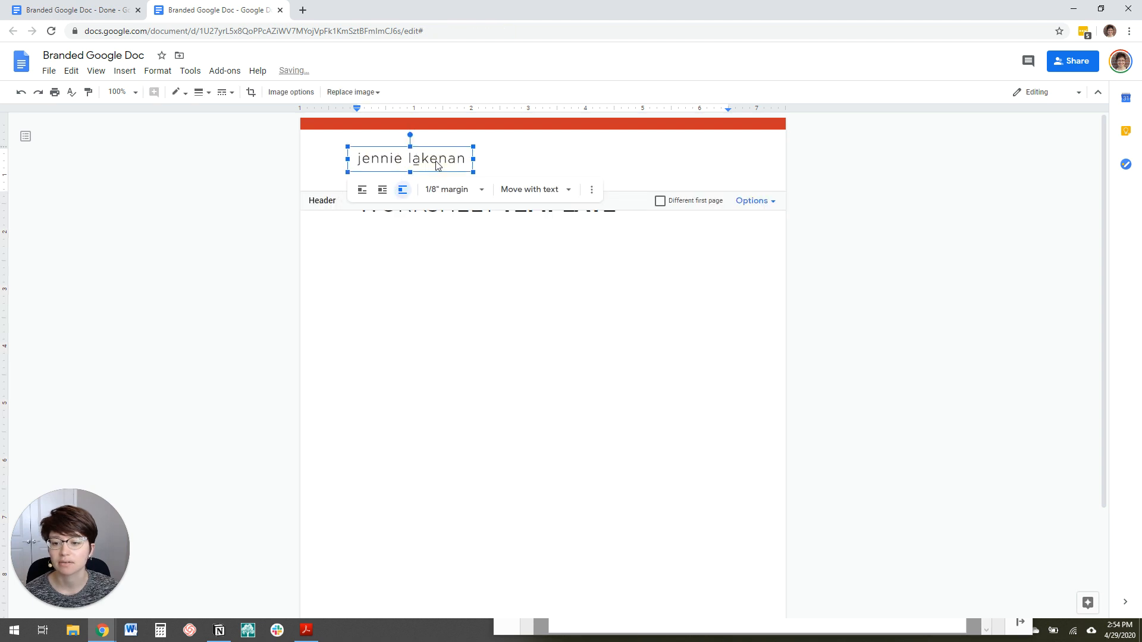
pyautogui.click(502, 156)
pyautogui.click(486, 316)
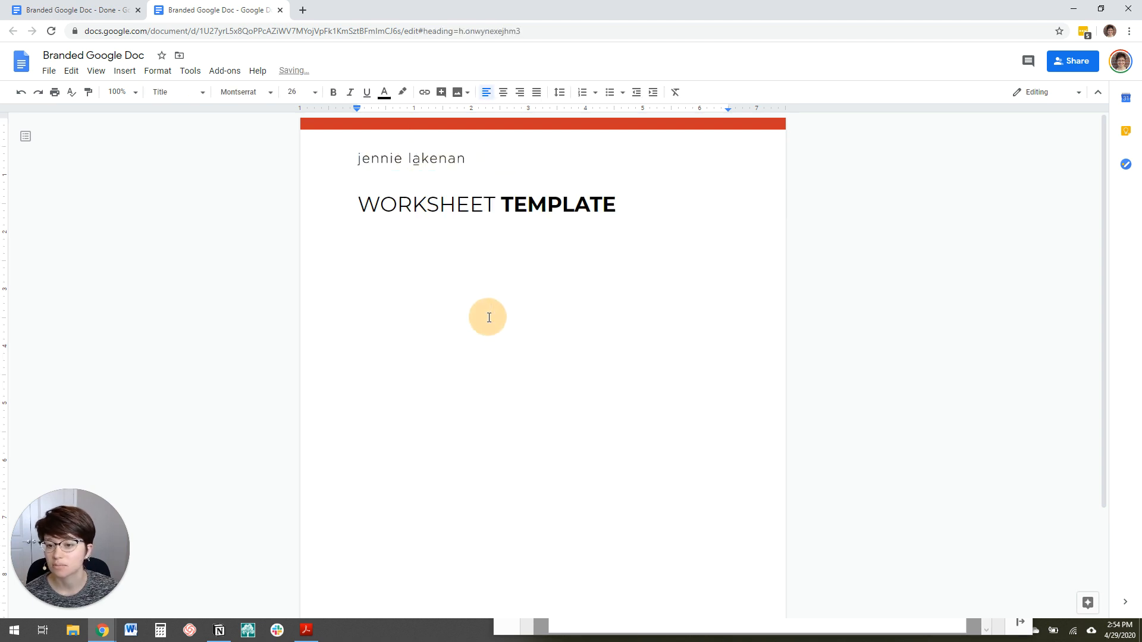
# Add a new normal-text line below the title and set its font to Montserrat
pyautogui.click(697, 233)
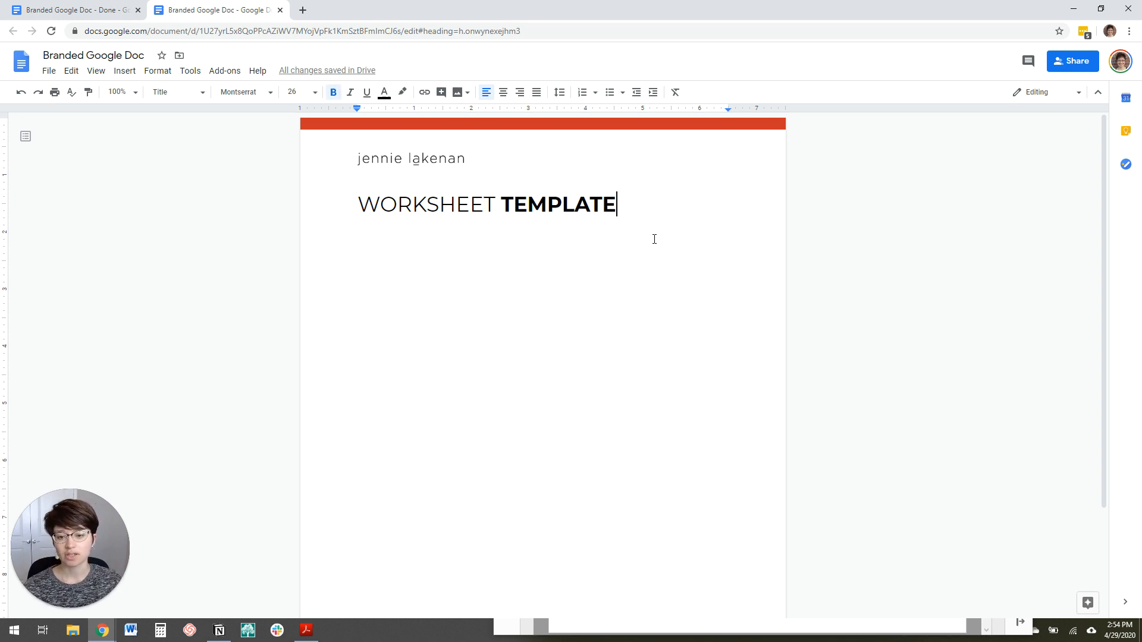
pyautogui.press('Return')
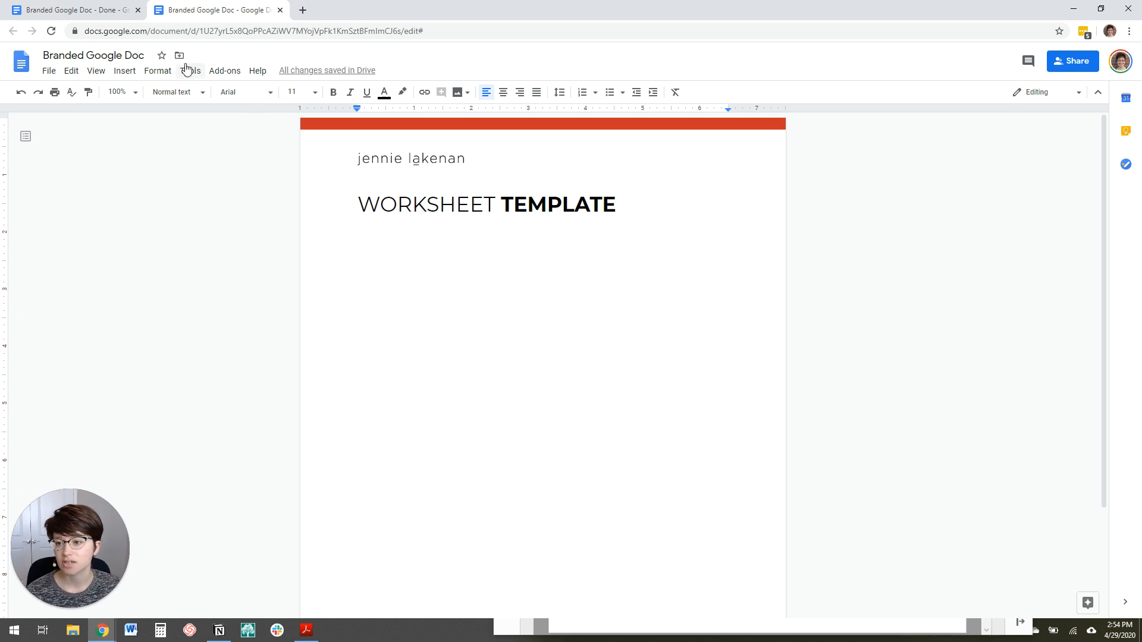
pyautogui.click(256, 95)
pyautogui.click(279, 162)
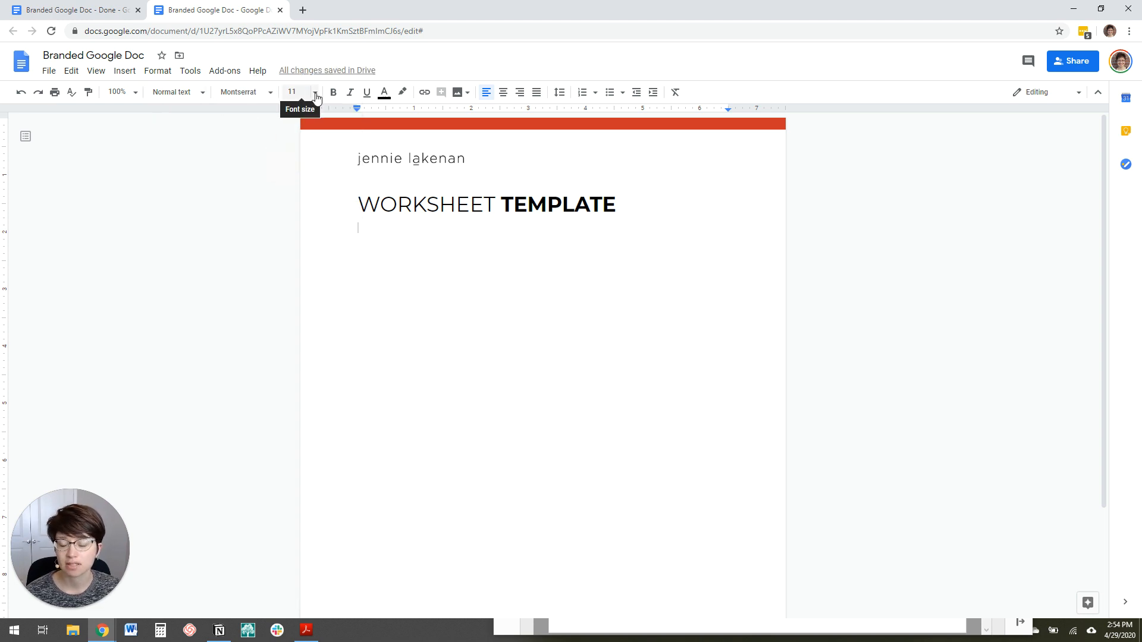
pyautogui.click(197, 94)
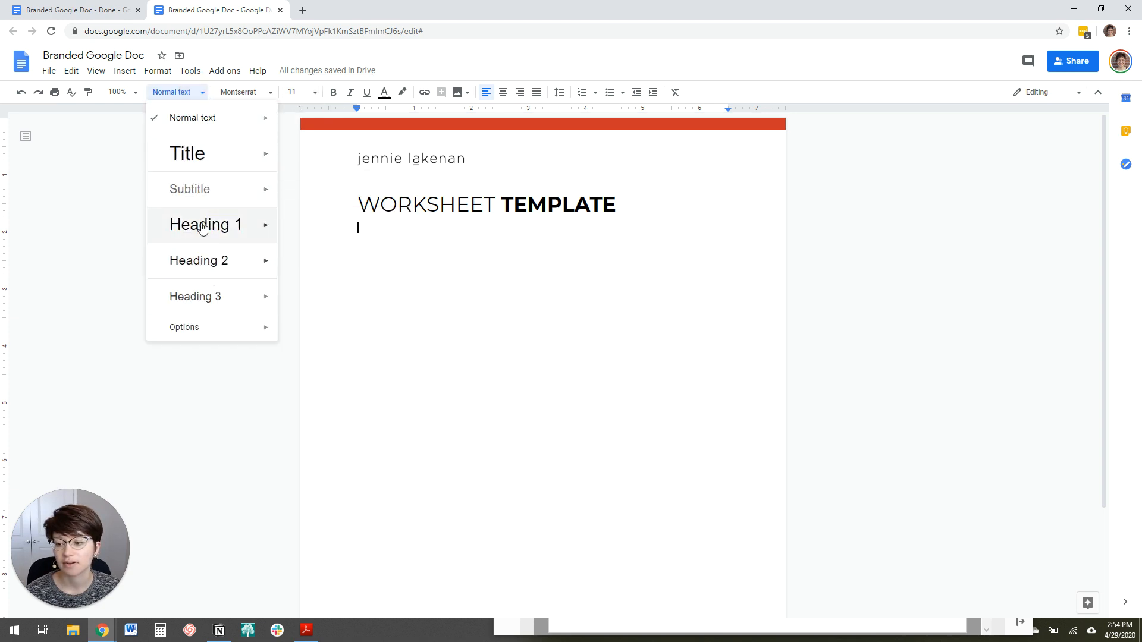
pyautogui.click(84, 147)
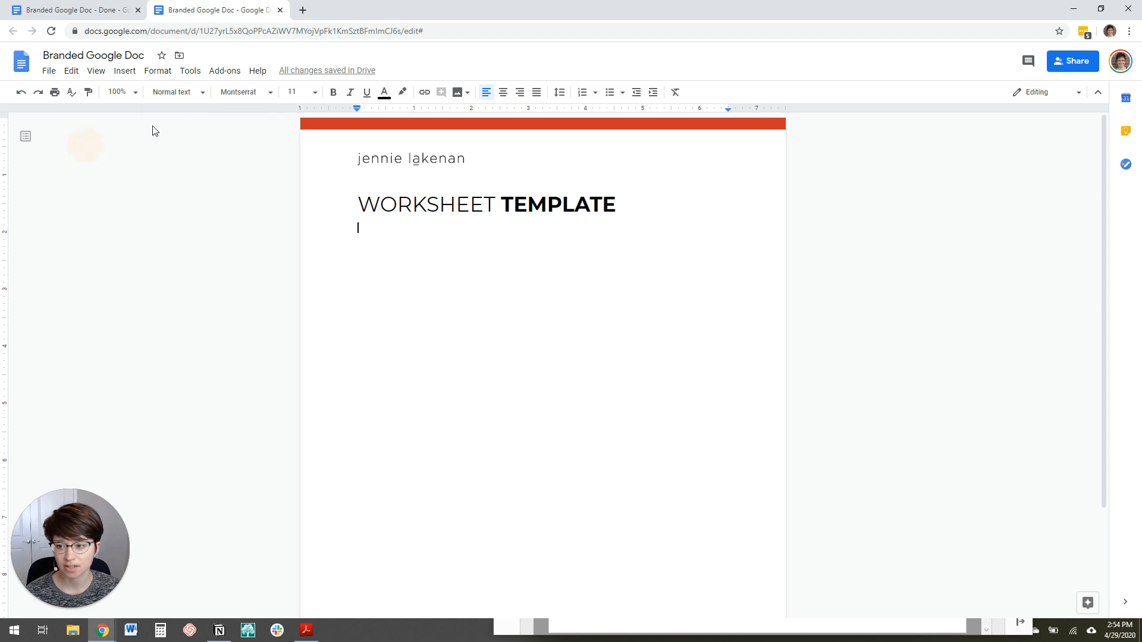
pyautogui.click(195, 94)
pyautogui.click(76, 200)
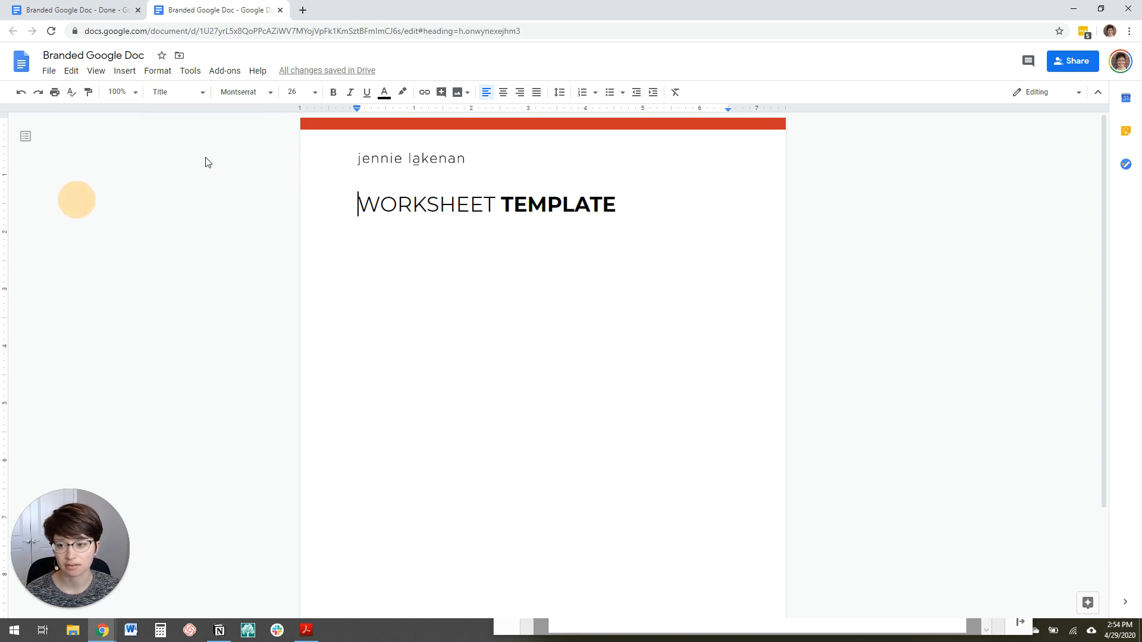
# Set the empty line below the title to font size 14 and compare it with the finished worksheet's text size
pyautogui.click(374, 251)
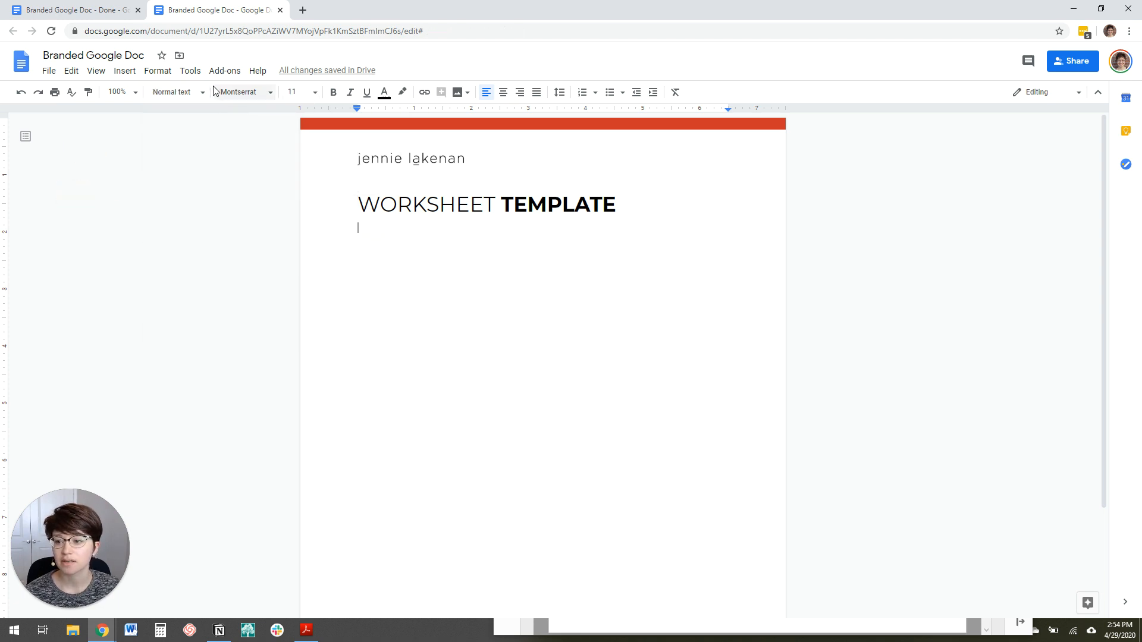
pyautogui.click(308, 92)
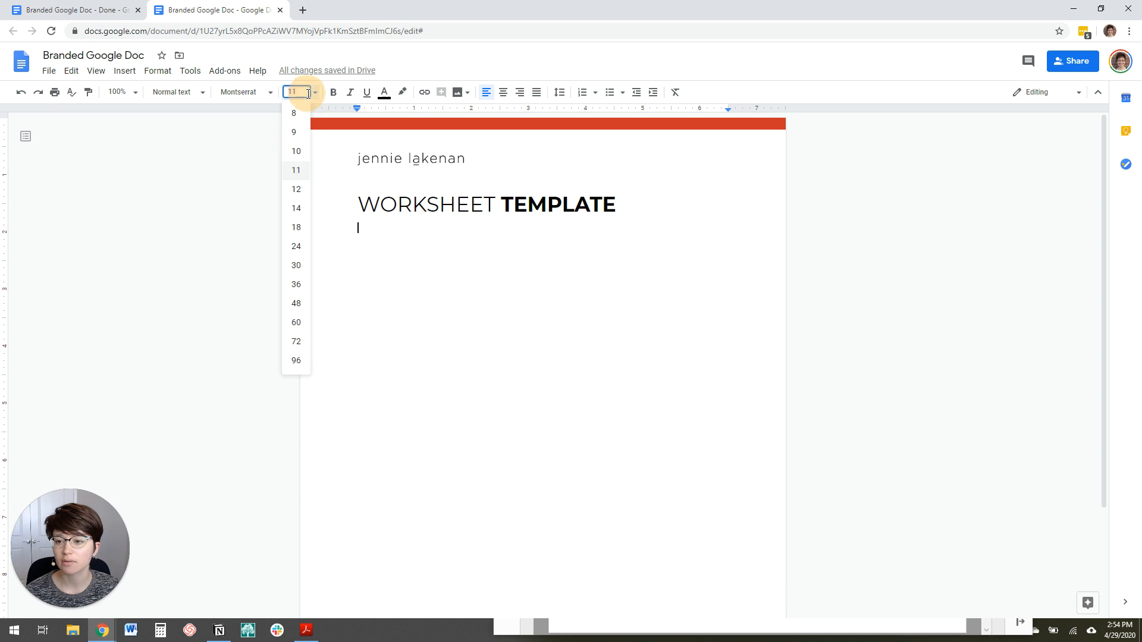
pyautogui.click(301, 209)
pyautogui.hotkey('ctrl', 'shift', 'Tab')
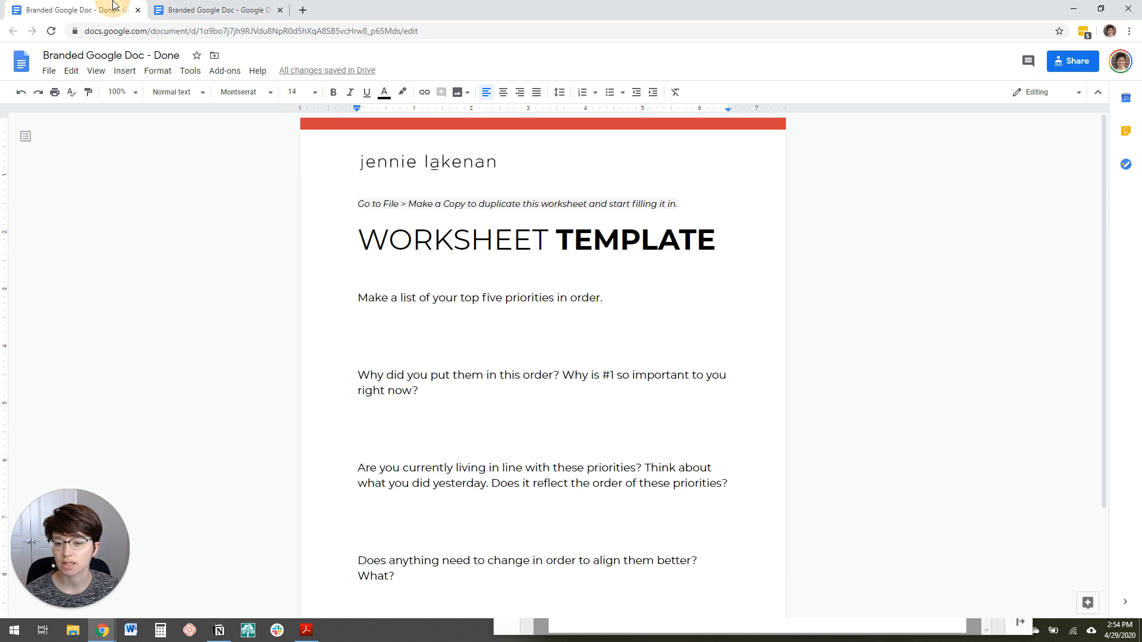
pyautogui.click(224, 9)
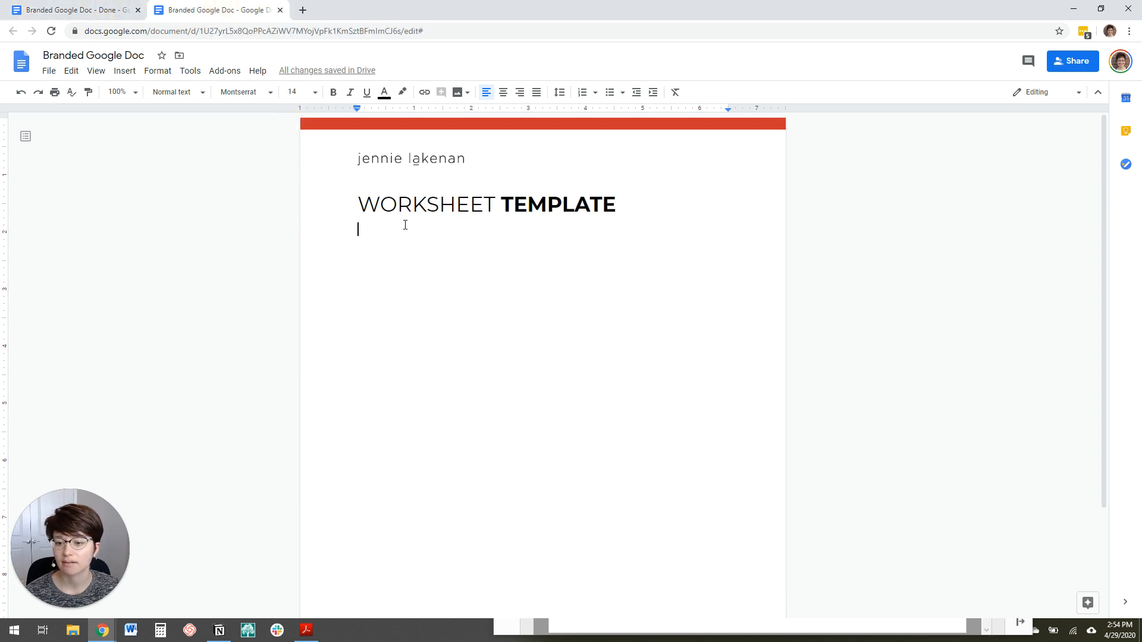
# Copy "Make a list of your top five priorities in order." from the finished worksheet and paste it without formatting on a new line below the title
pyautogui.click(409, 235)
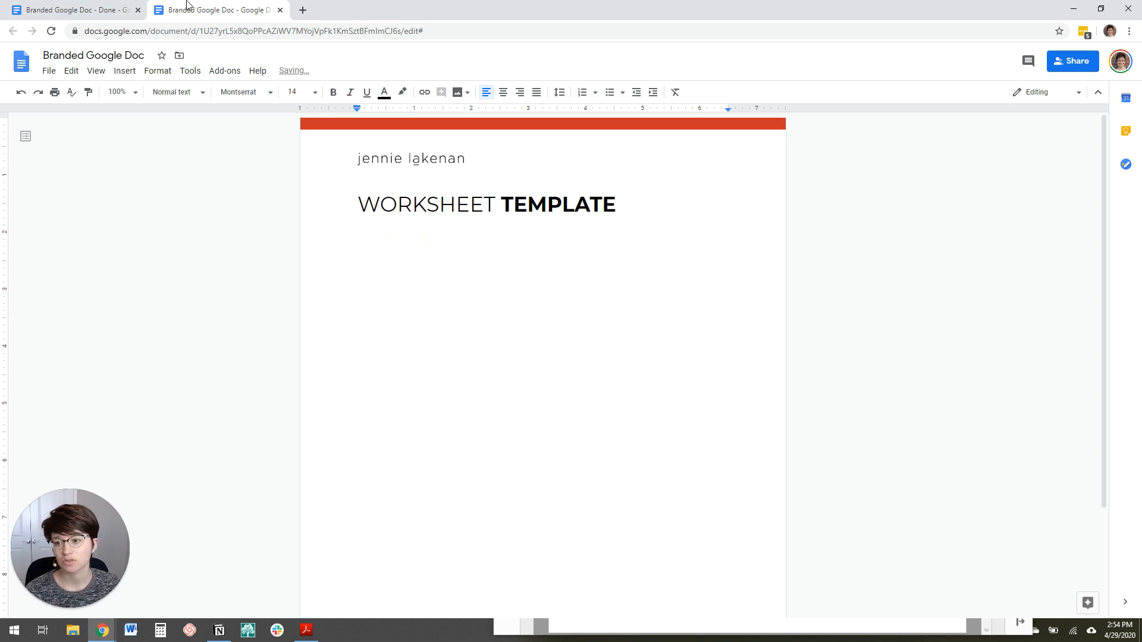
pyautogui.click(113, 9)
pyautogui.moveTo(604, 297); pyautogui.dragTo(355, 297)
pyautogui.hotkey('ctrl', 'c')
pyautogui.click(229, 10)
pyautogui.rightClick(369, 243)
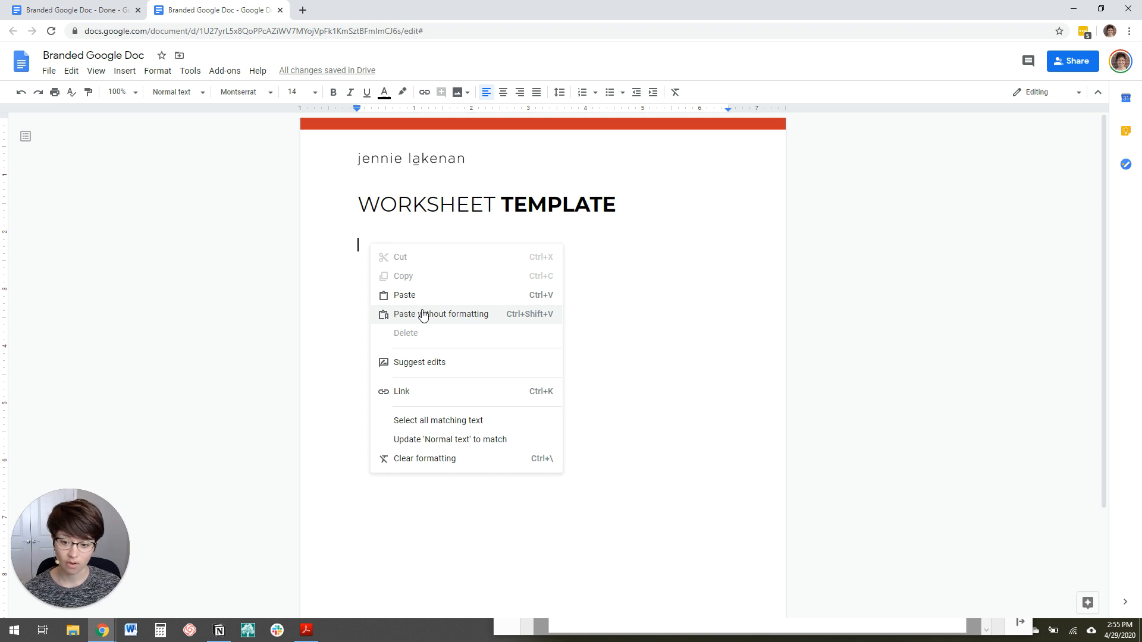
pyautogui.click(423, 315)
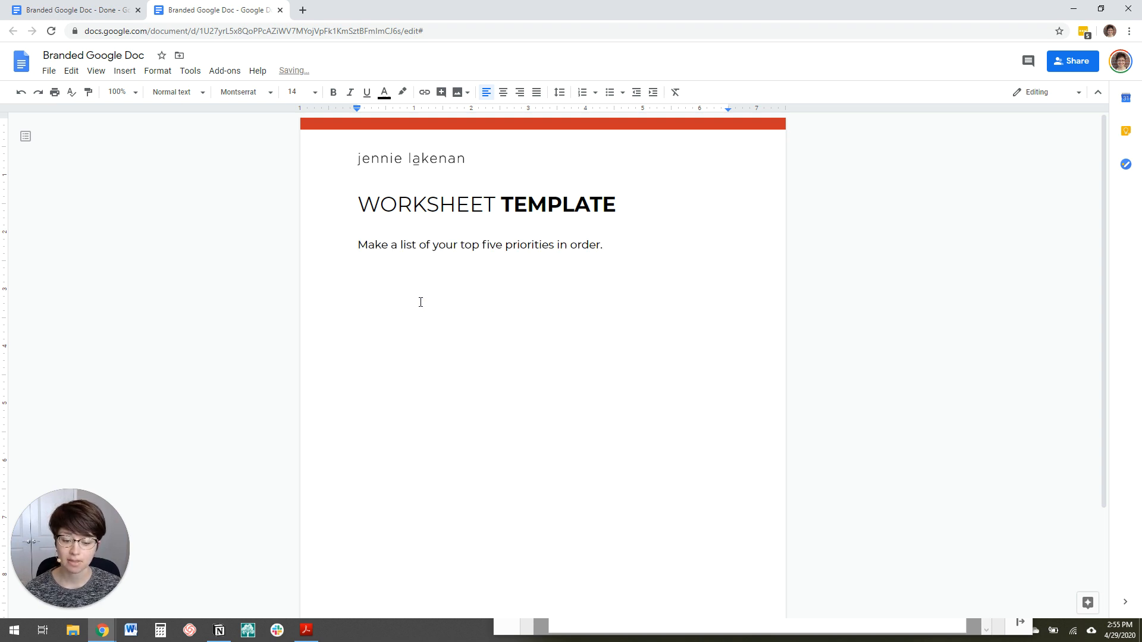
# Compare the first prompt in the finished worksheet with the pasted one in the working document
pyautogui.click(110, 11)
pyautogui.moveTo(433, 297); pyautogui.dragTo(457, 298)
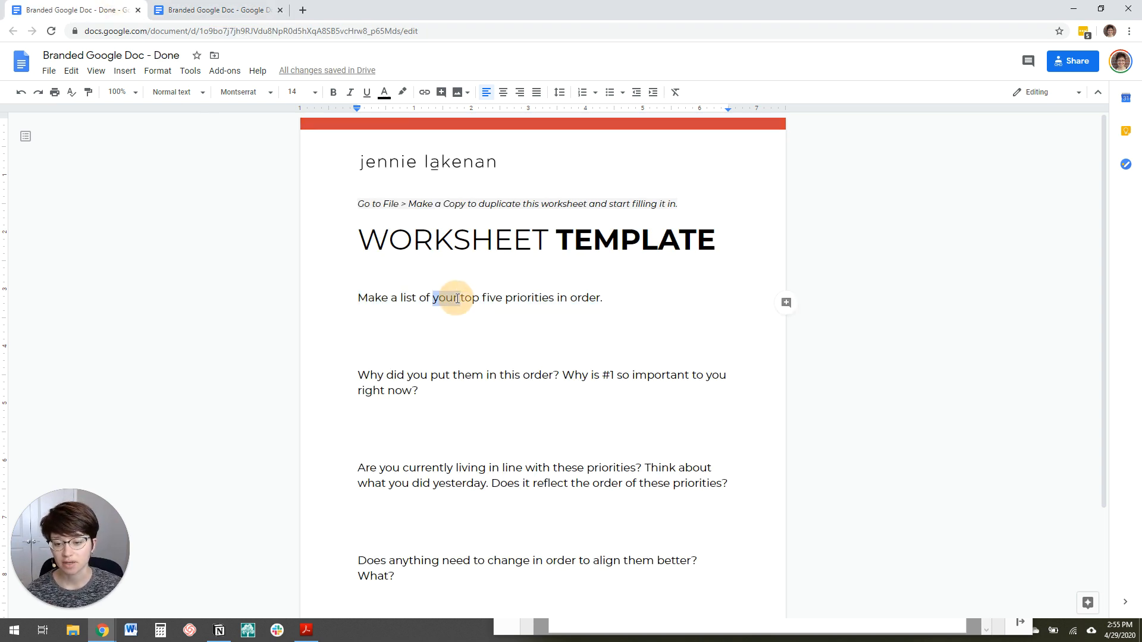
pyautogui.tripleClick(456, 296)
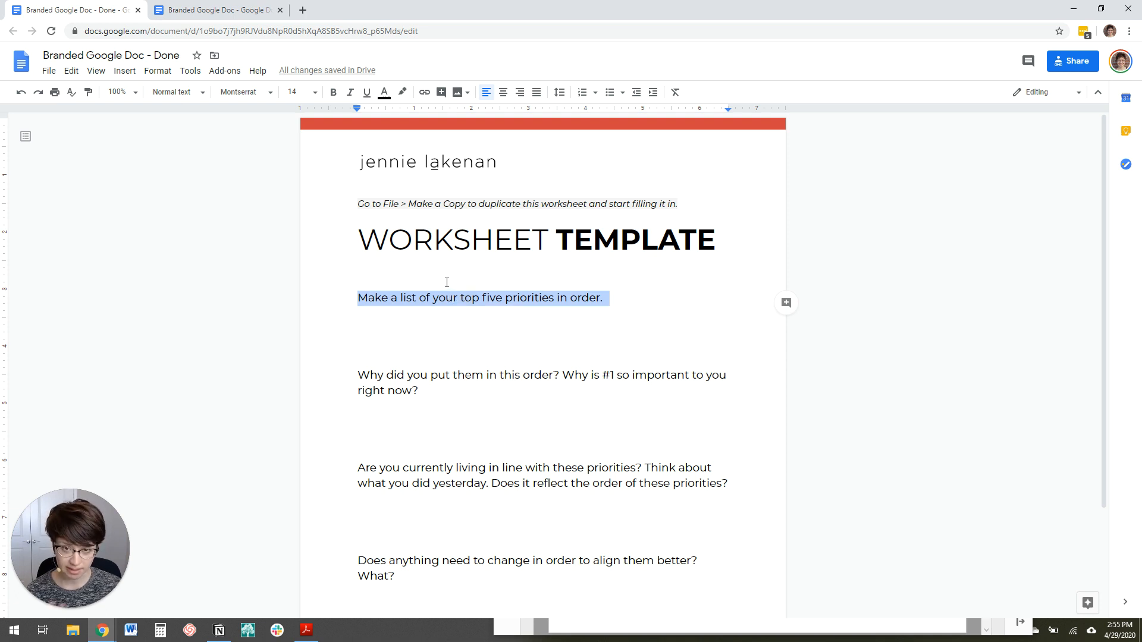
pyautogui.click(208, 3)
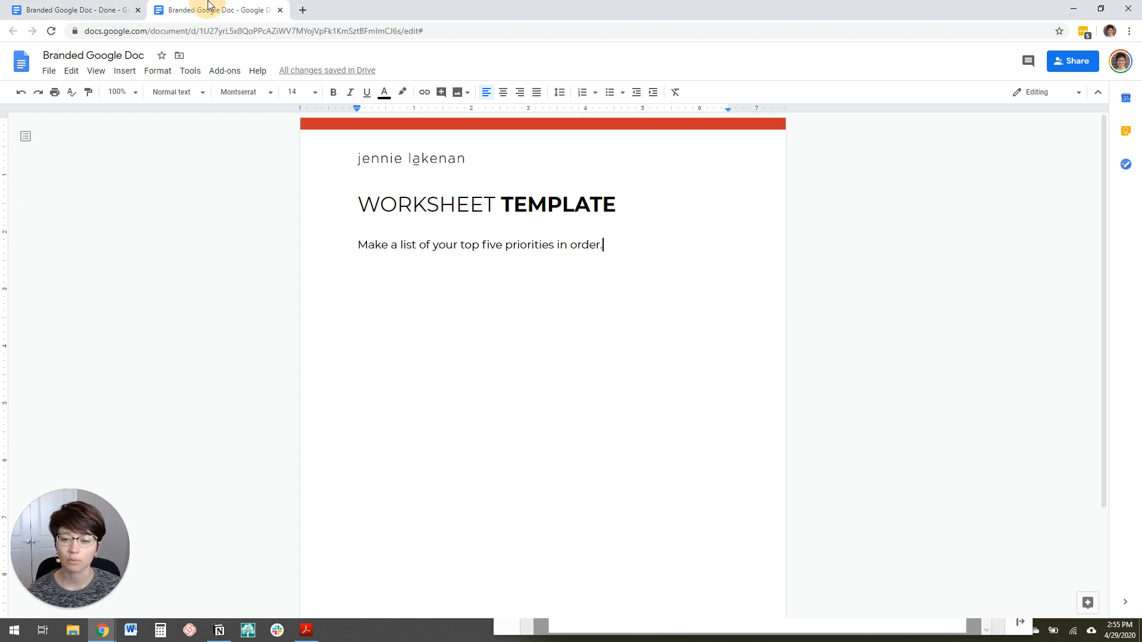
pyautogui.tripleClick(495, 246)
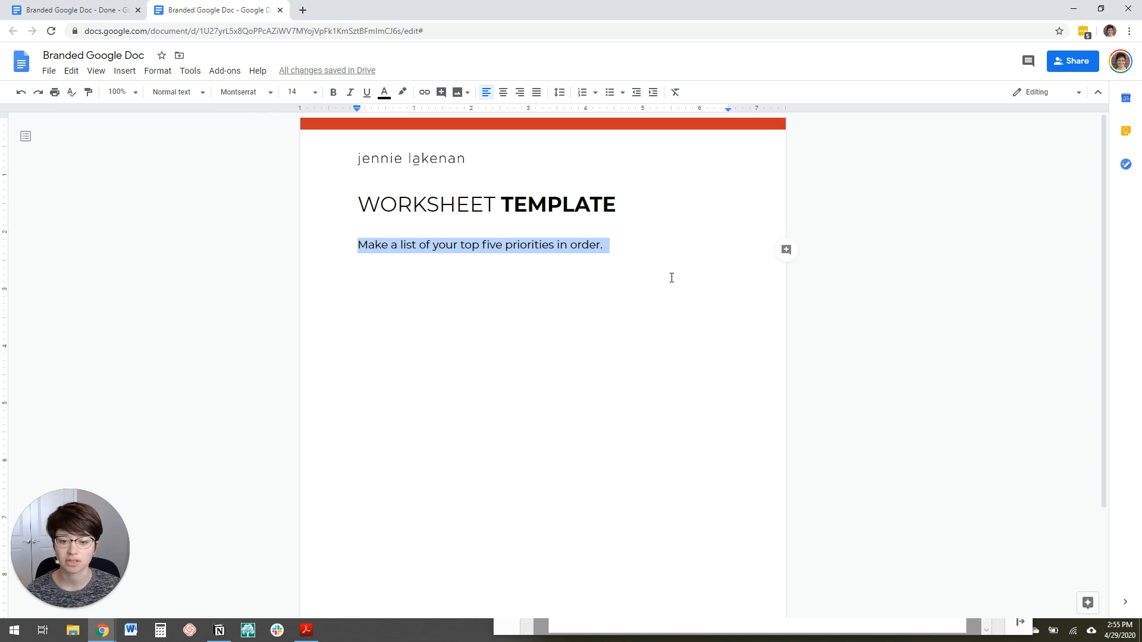
# Copy the finished worksheet's remaining three questions and paste them without formatting below the first prompt, leaving blank lines between for answers
pyautogui.click(649, 250)
pyautogui.press('Return')
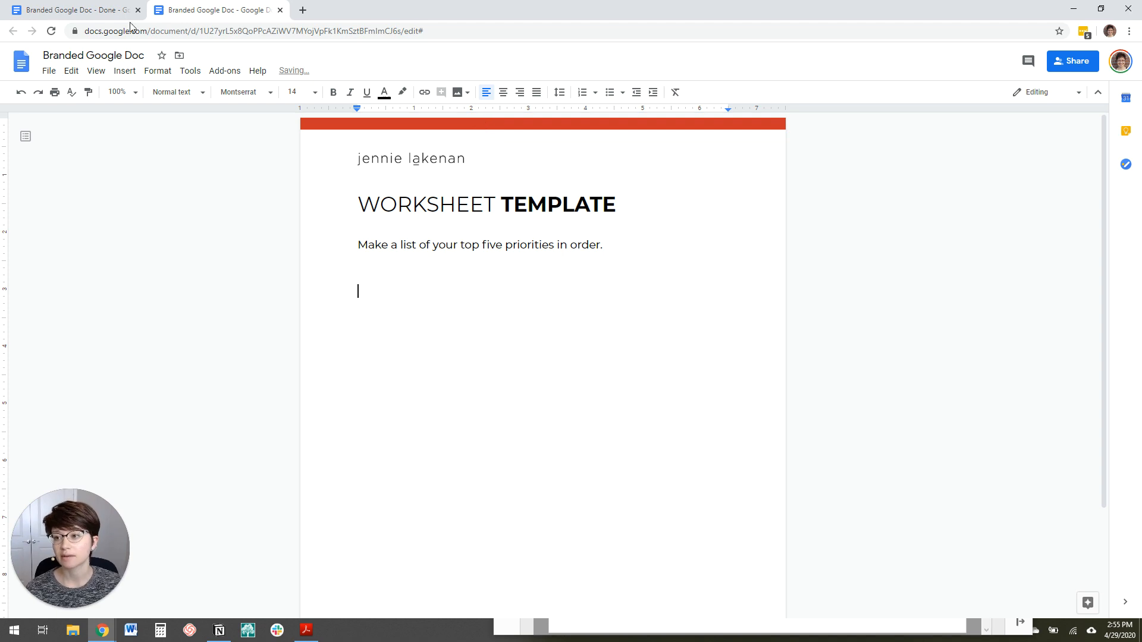
pyautogui.click(94, 10)
pyautogui.scroll(-3, 461, 381)
pyautogui.moveTo(413, 441); pyautogui.dragTo(351, 234)
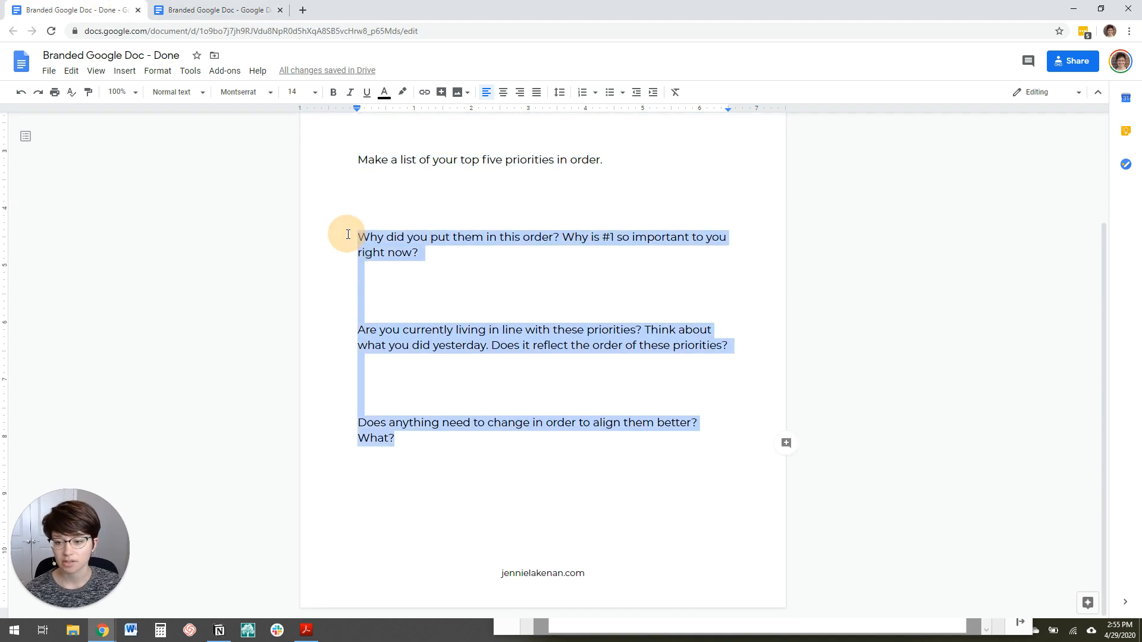
pyautogui.hotkey('ctrl', 'c')
pyautogui.click(265, 10)
pyautogui.rightClick(370, 290)
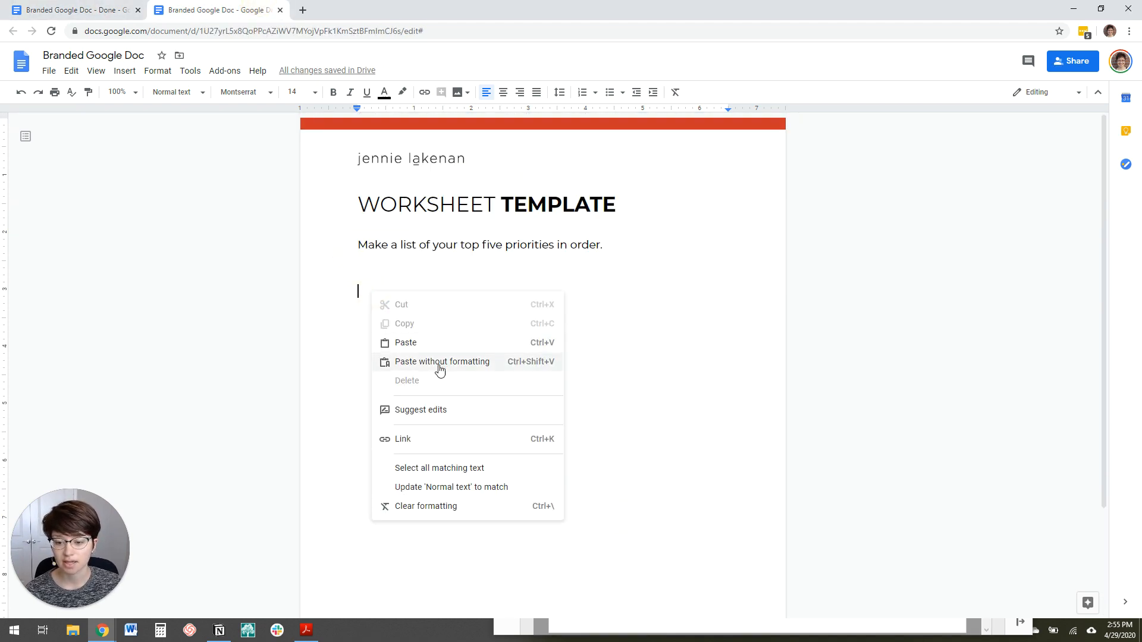
pyautogui.click(434, 364)
pyautogui.press('Return')
pyautogui.press('Return')
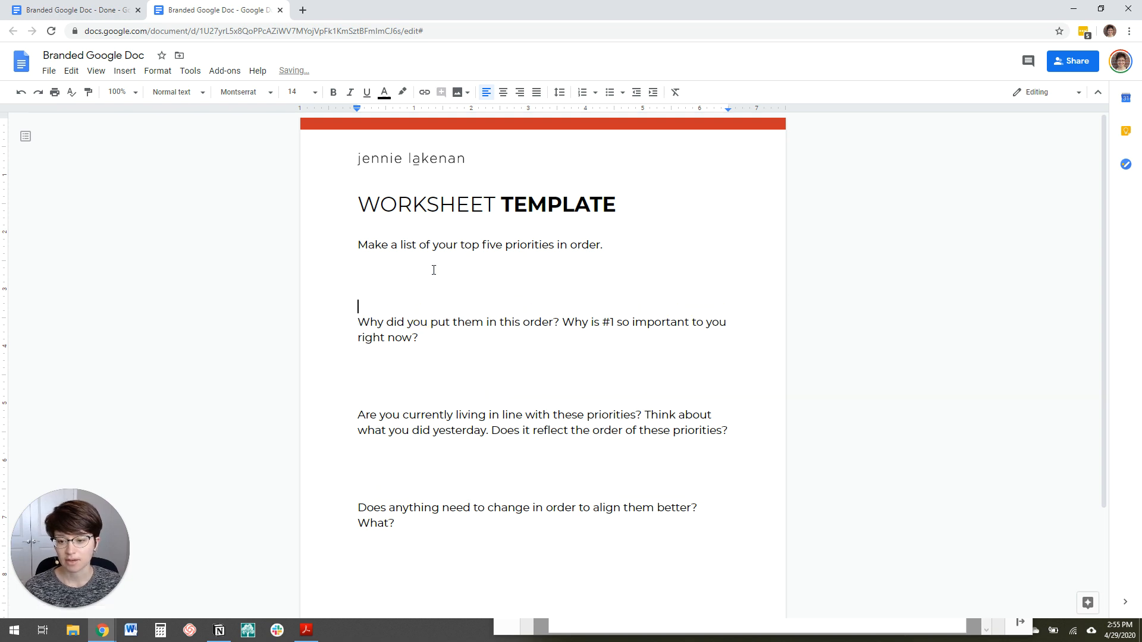
# Add blank lines after the last question and paste the three copied questions again to extend the worksheet onto a second page
pyautogui.scroll(-2, 426, 365)
pyautogui.scroll(3, 425, 333)
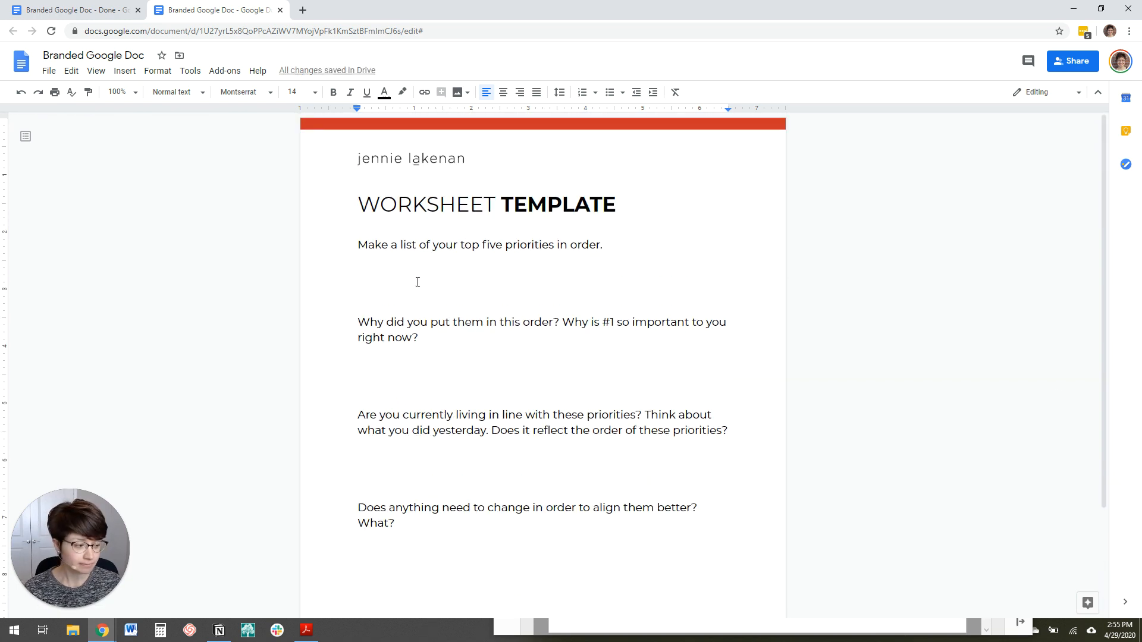
pyautogui.scroll(-2, 396, 371)
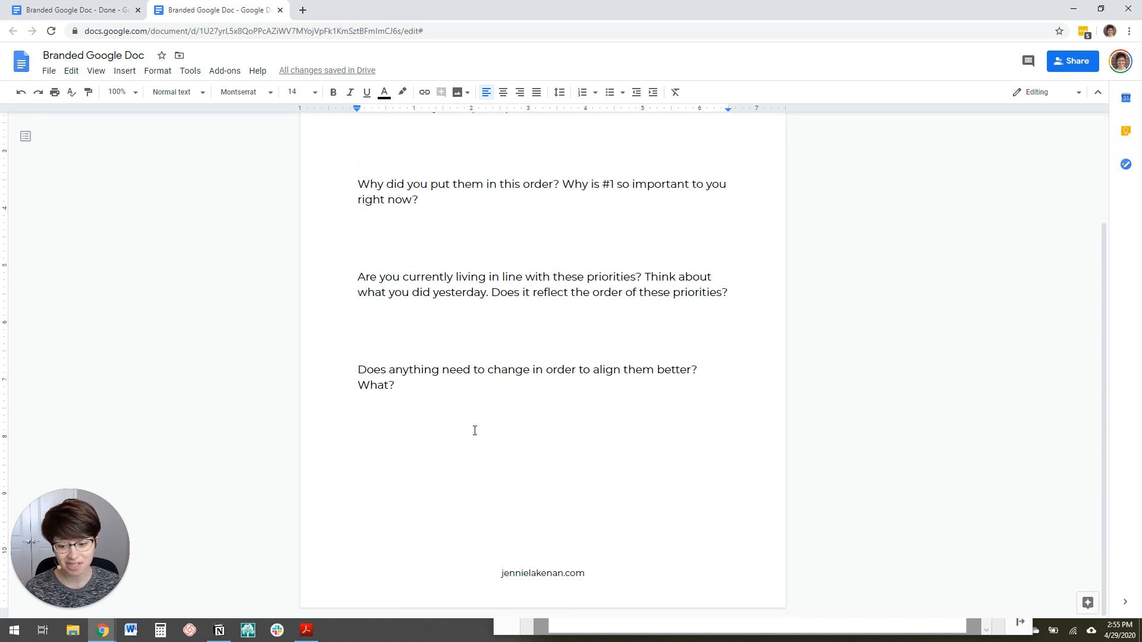
pyautogui.click(456, 420)
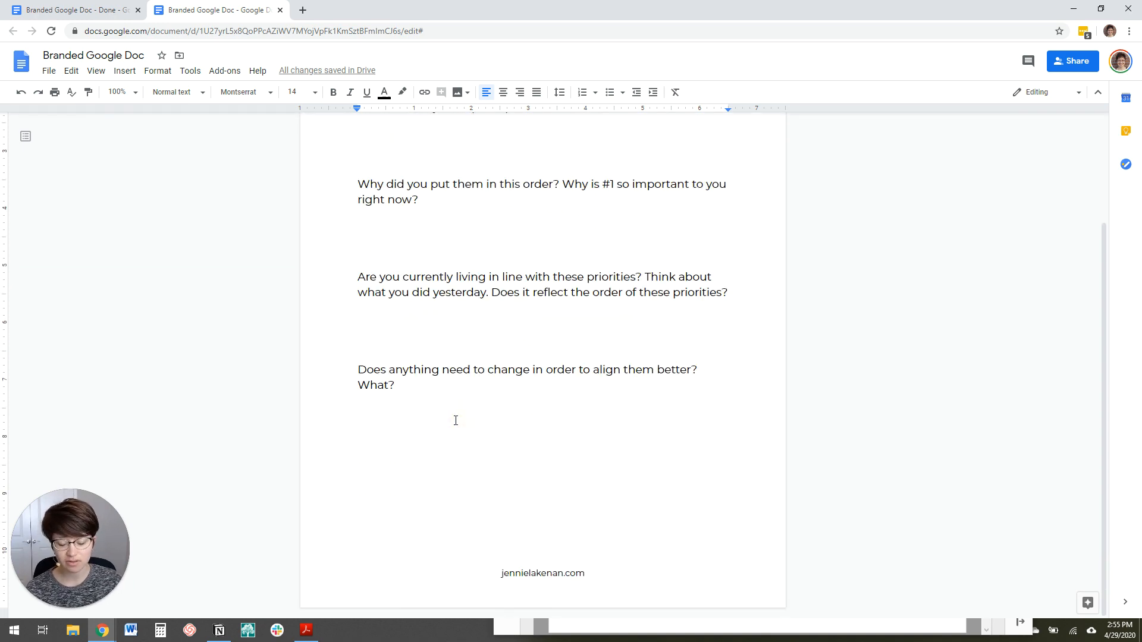
pyautogui.press('Return')
pyautogui.press('Return')
pyautogui.press('Return')
pyautogui.press('Return')
pyautogui.hotkey('ctrl', 'v')
# Review the header and footer across both pages of the worksheet
pyautogui.scroll(-4, 455, 418)
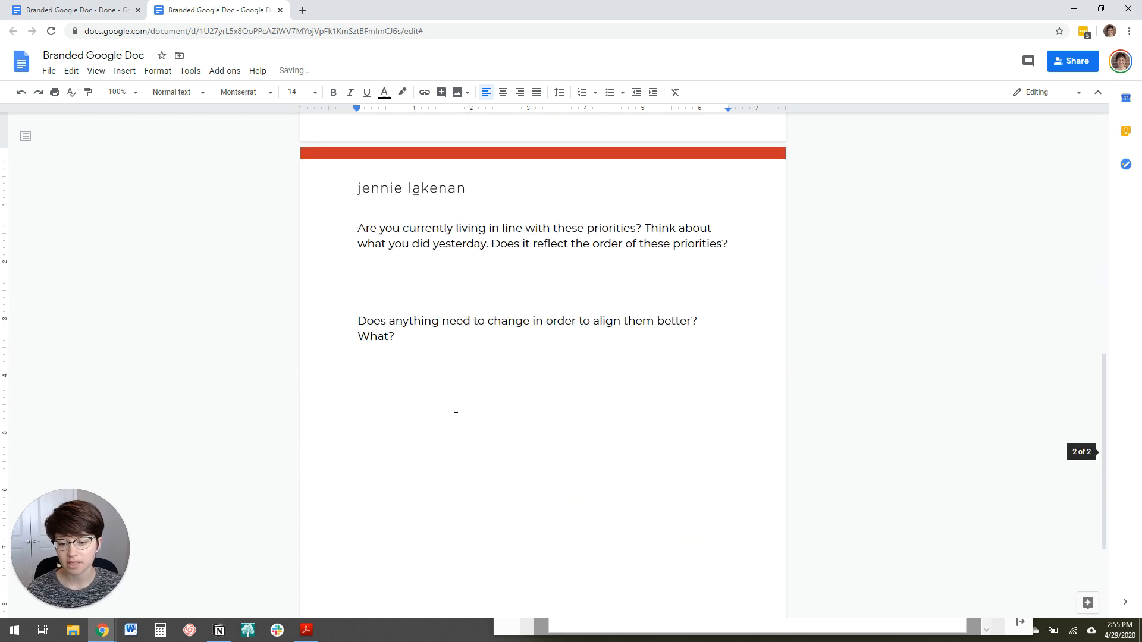
pyautogui.scroll(2, 476, 285)
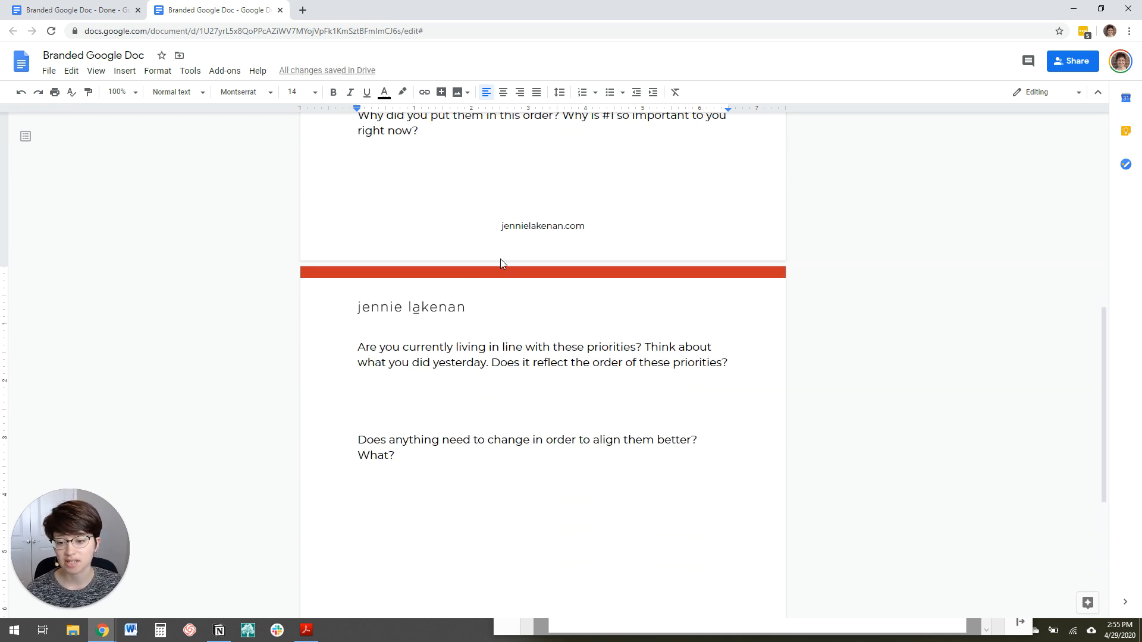
pyautogui.scroll(-5, 602, 420)
pyautogui.scroll(8, 531, 548)
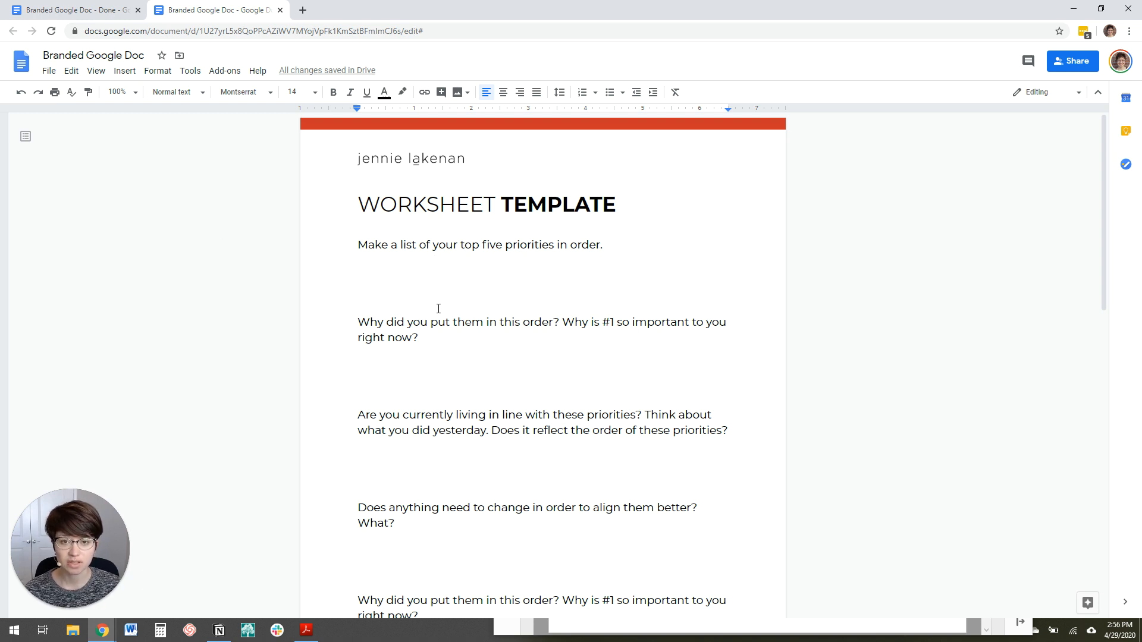
# Turn on link sharing so anyone with the link can view, copy the link, and close the sharing settings
pyautogui.click(1078, 62)
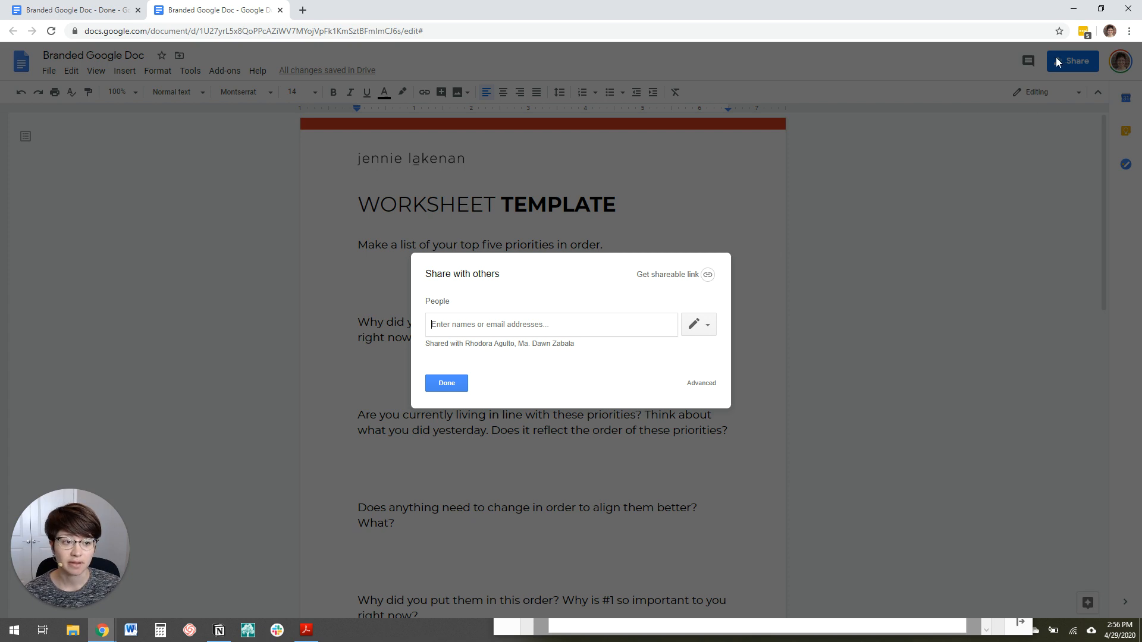
pyautogui.click(709, 275)
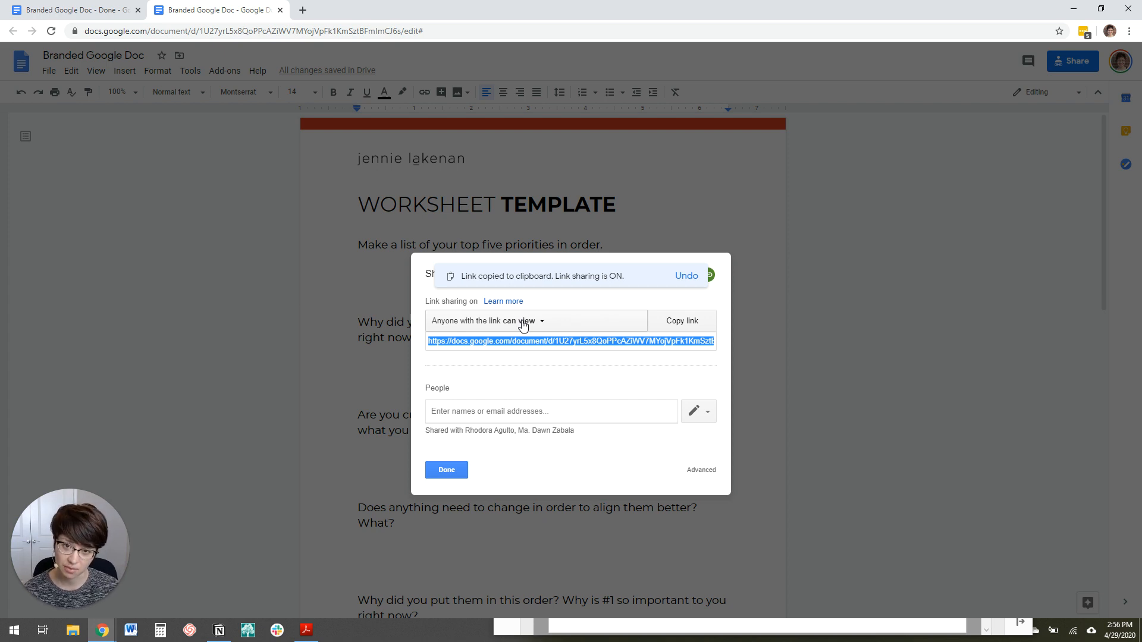
pyautogui.click(669, 321)
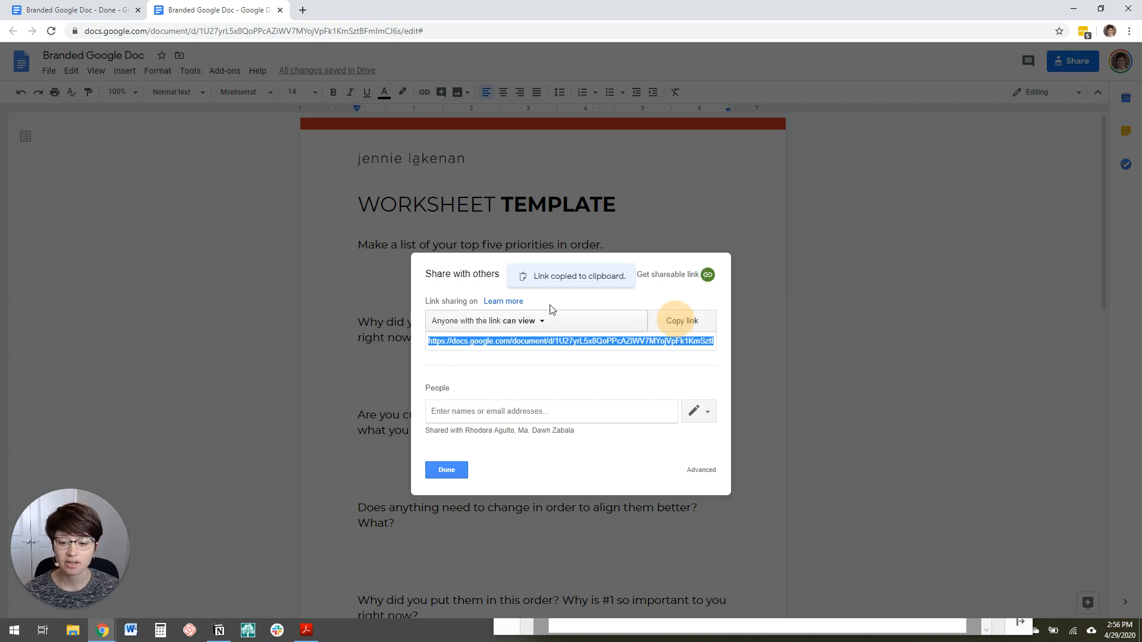
pyautogui.click(444, 470)
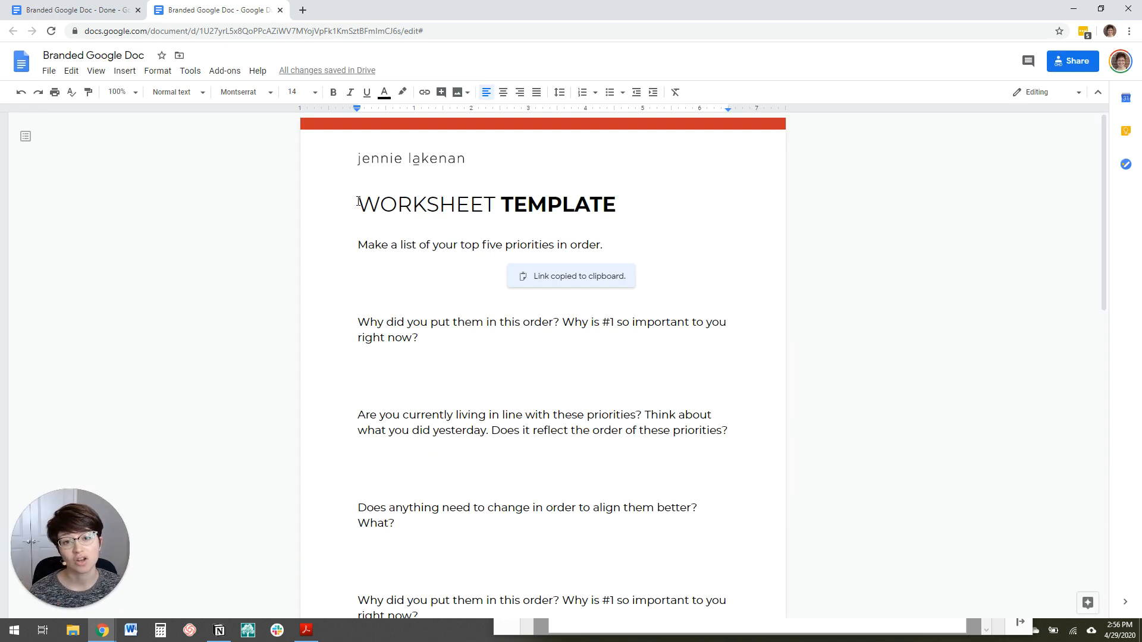
# Insert an empty line above the title and format it as Normal text in Montserrat
pyautogui.click(48, 71)
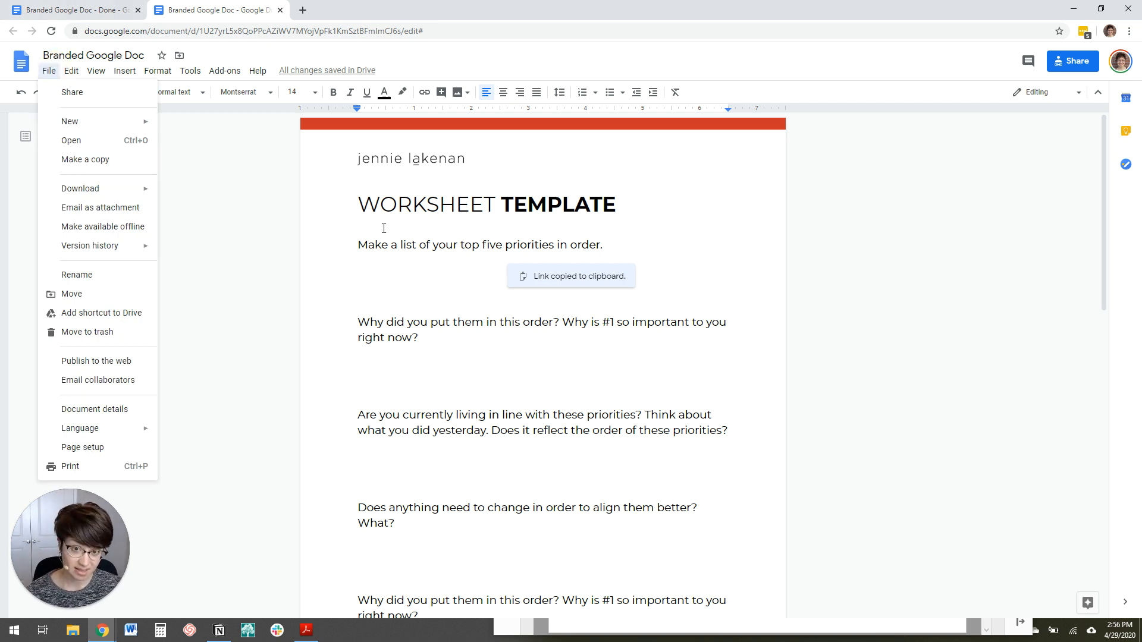
pyautogui.click(361, 206)
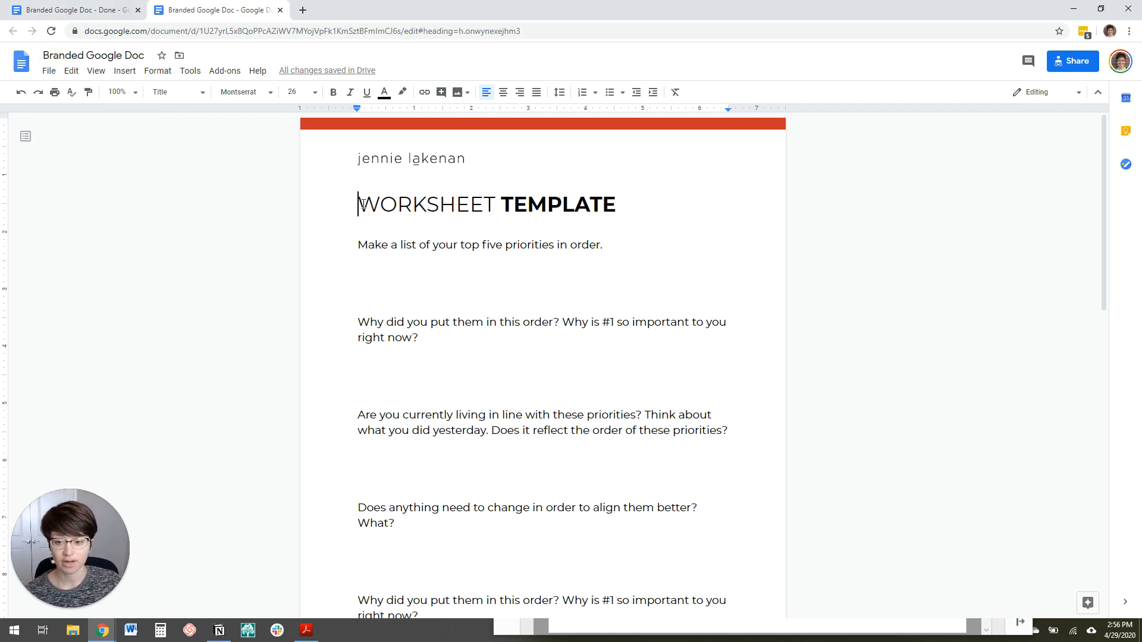
pyautogui.press('Return')
pyautogui.click(359, 232)
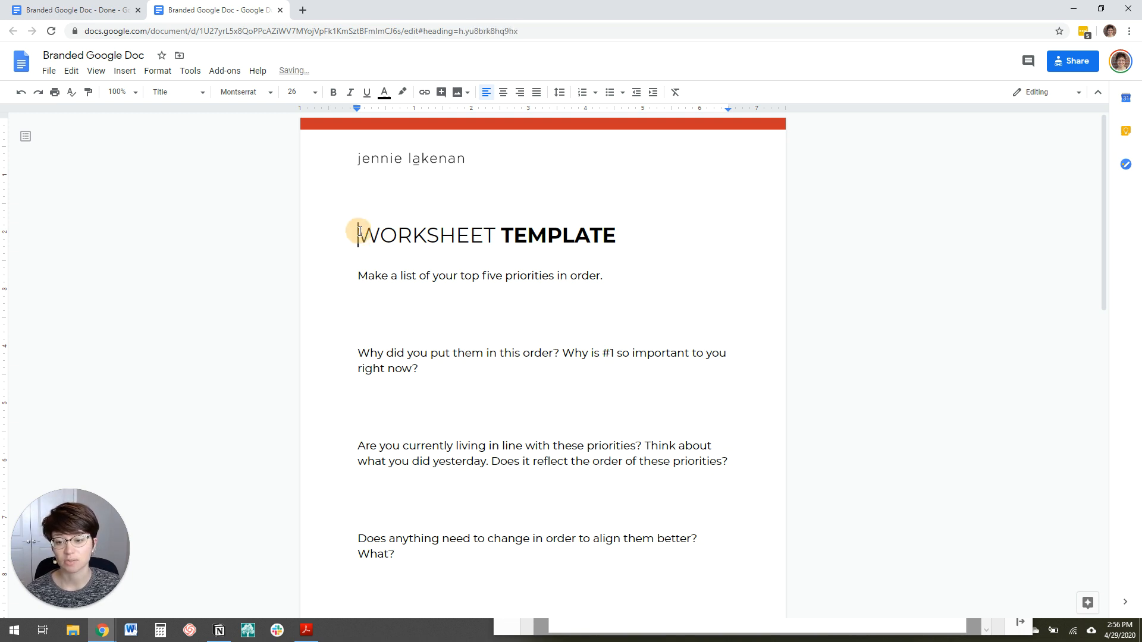
pyautogui.click(364, 204)
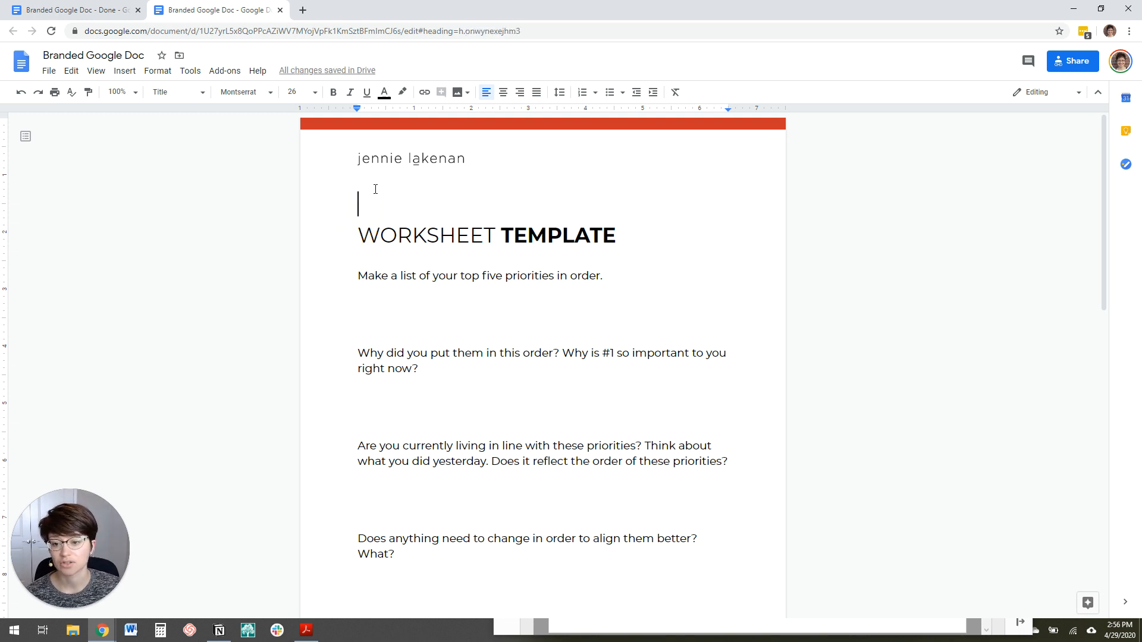
pyautogui.click(199, 92)
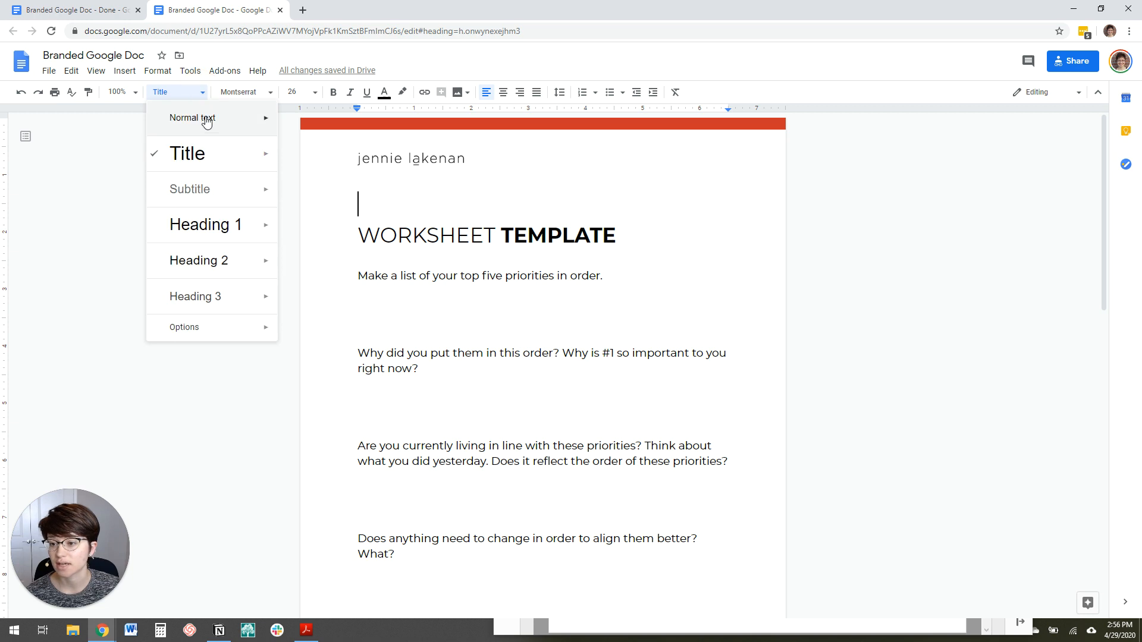
pyautogui.click(207, 122)
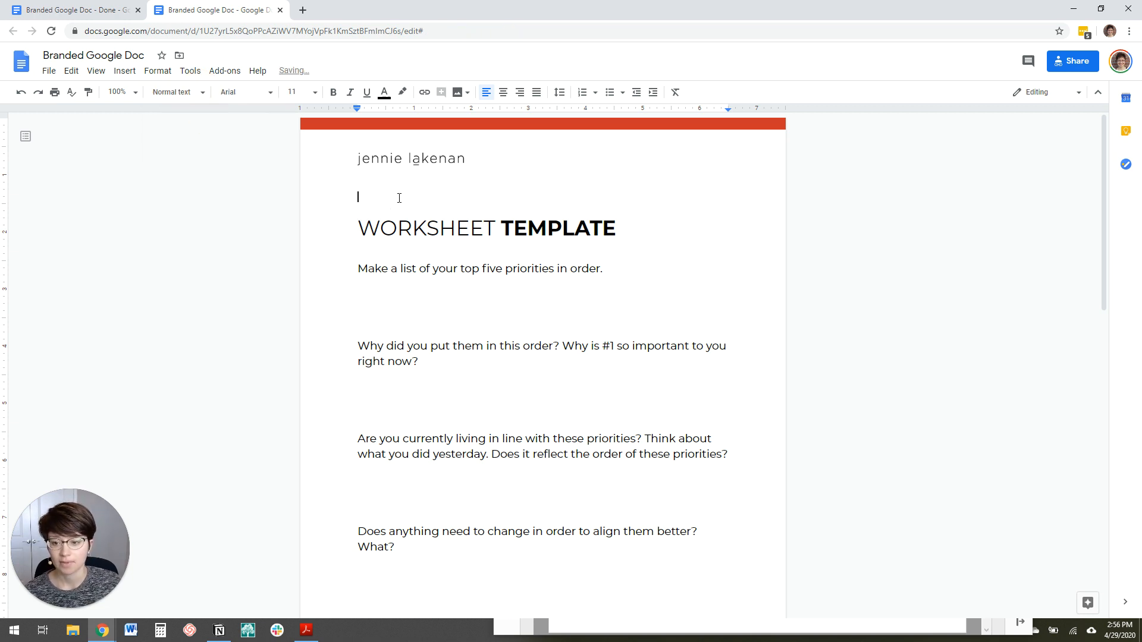
pyautogui.click(249, 93)
pyautogui.click(280, 159)
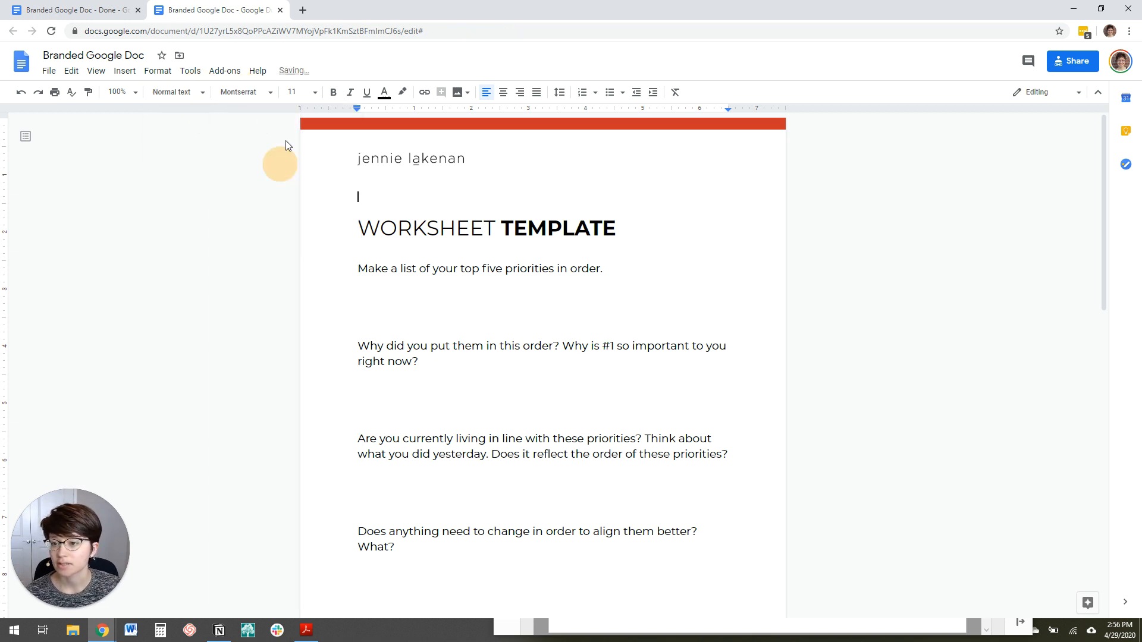
# Copy the make-a-copy instruction from the finished example and paste it without formatting on the empty line above the worksheet title
pyautogui.click(113, 7)
pyautogui.scroll(3, 520, 209)
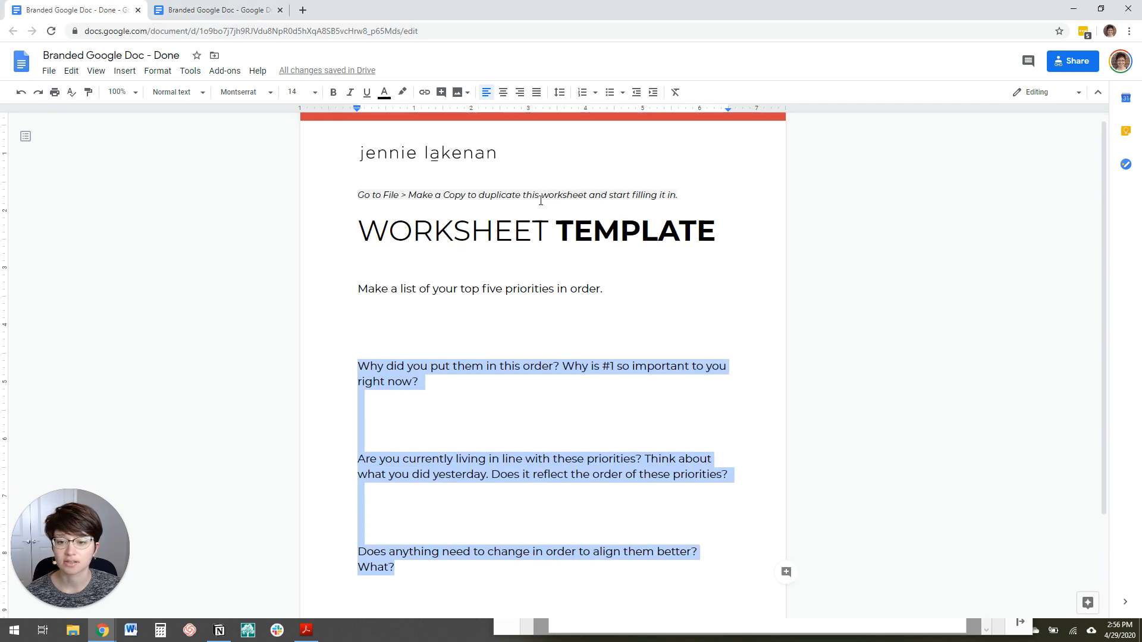
pyautogui.click(528, 203)
pyautogui.moveTo(360, 205); pyautogui.dragTo(672, 204)
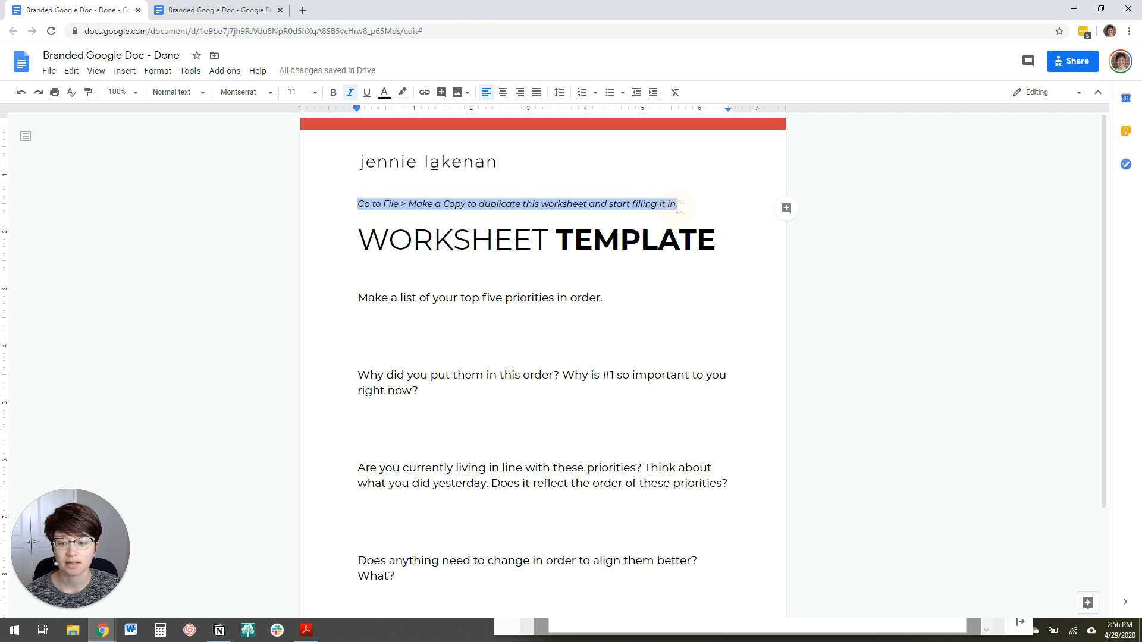
pyautogui.click(221, 6)
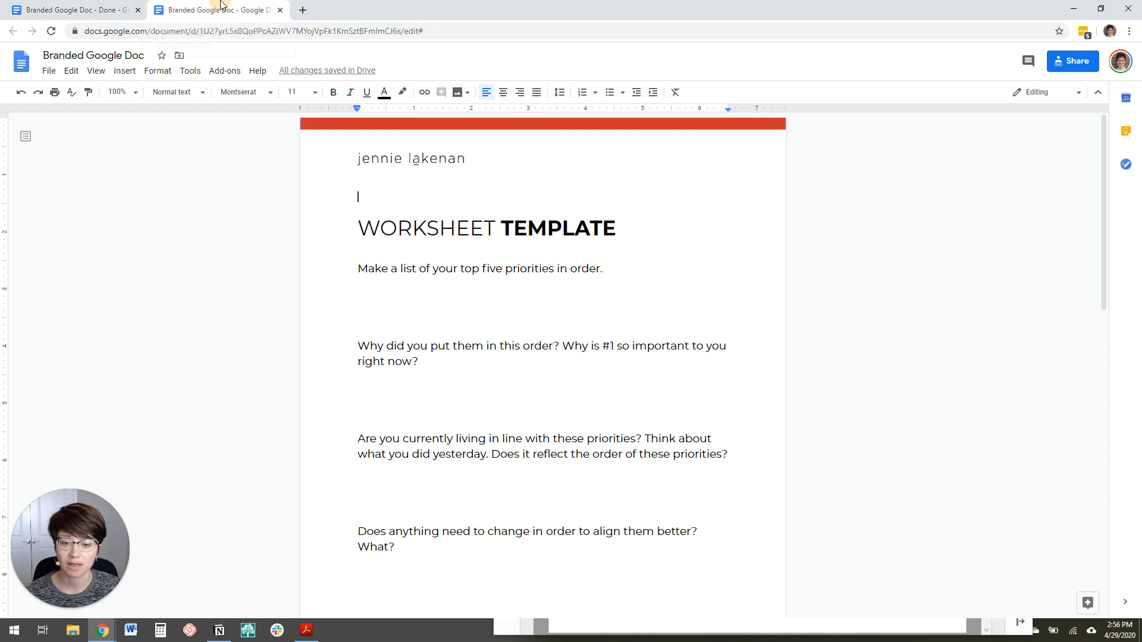
pyautogui.rightClick(394, 194)
pyautogui.click(376, 217)
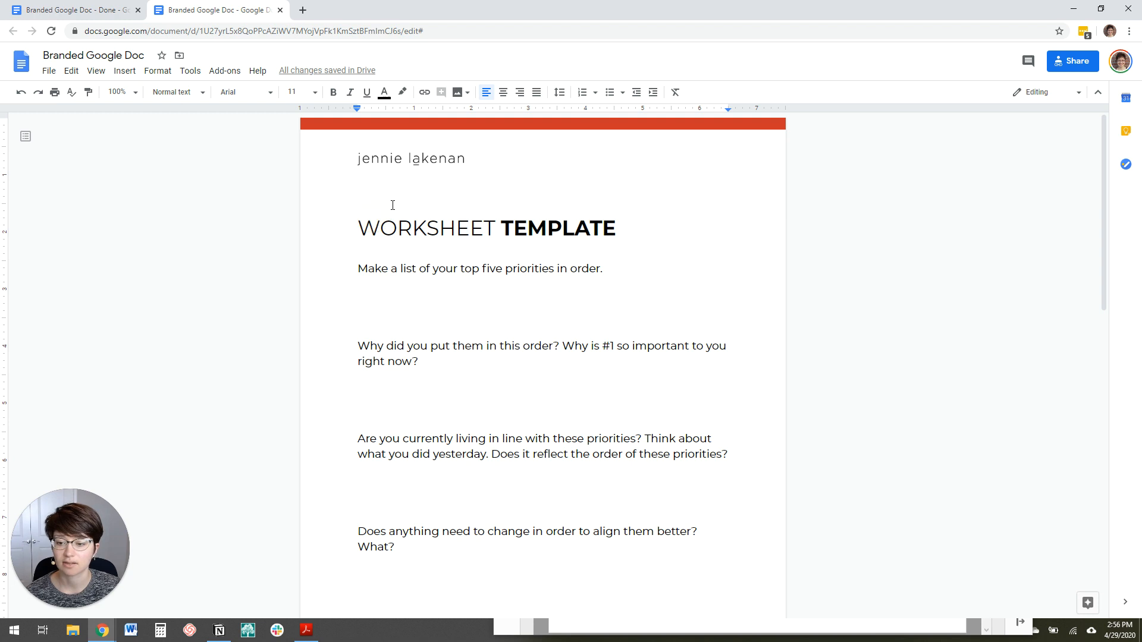
pyautogui.click(392, 205)
pyautogui.rightClick(388, 197)
pyautogui.click(450, 269)
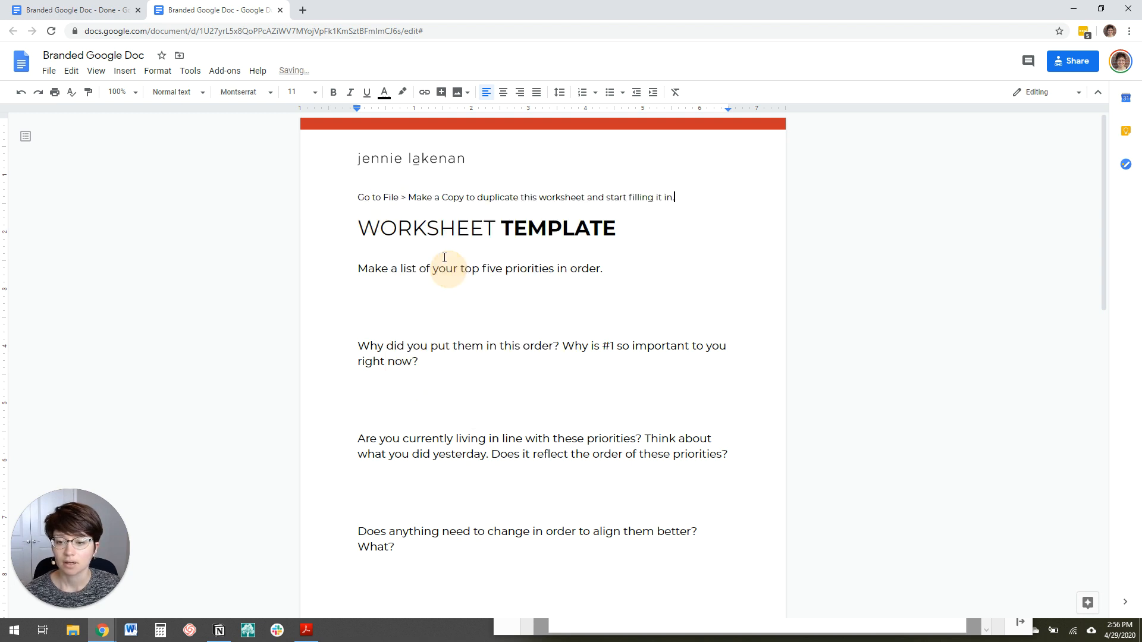
# Italicize the make-a-copy instruction above the title and highlight it in light red
pyautogui.tripleClick(406, 197)
pyautogui.hotkey('ctrl', 'i')
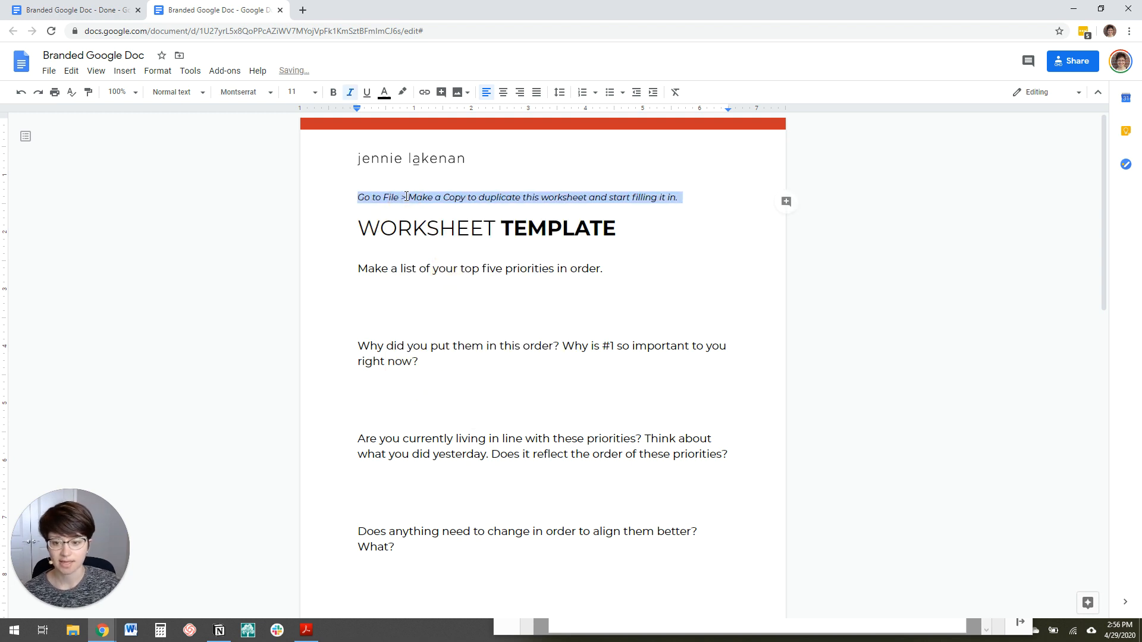
pyautogui.click(402, 92)
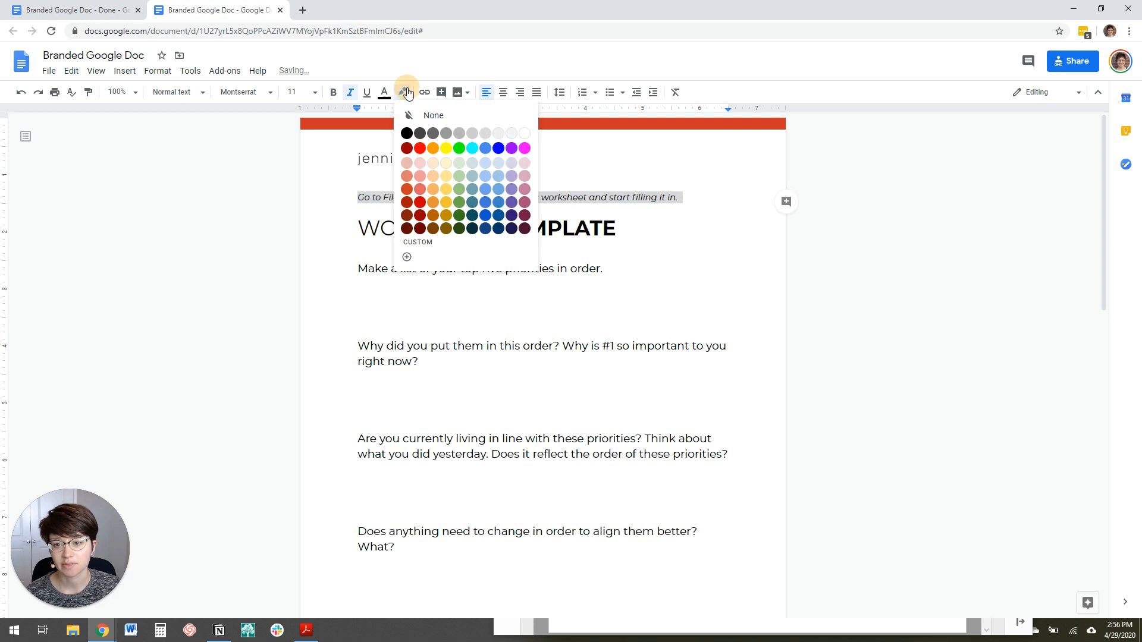
pyautogui.click(420, 163)
pyautogui.click(493, 246)
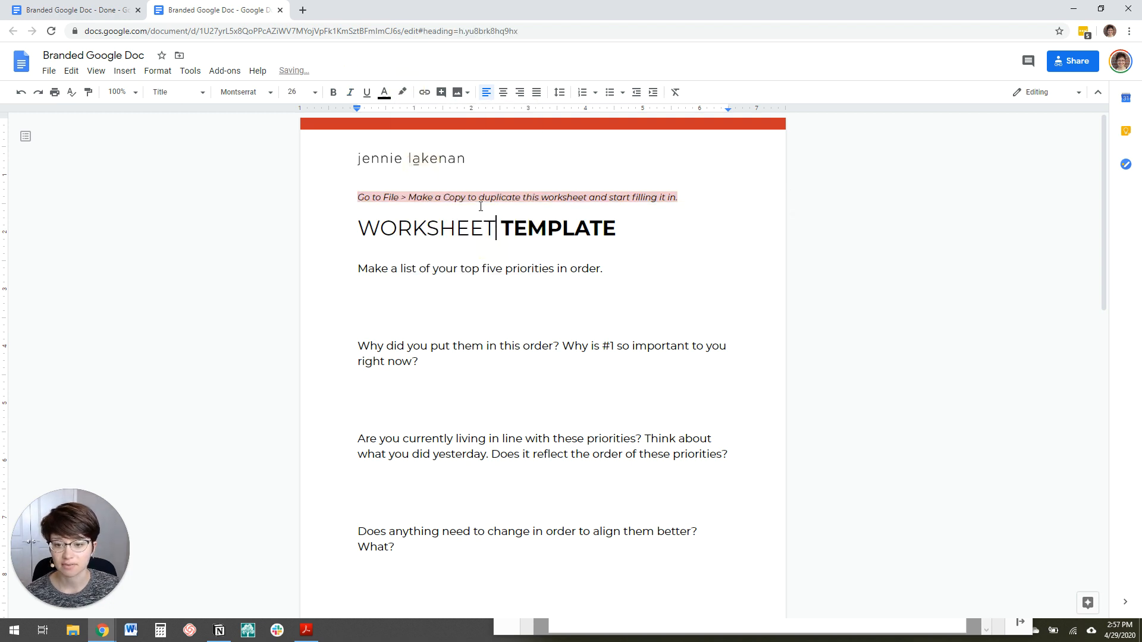
# Change the make-a-copy instruction's highlight to a very light gray
pyautogui.tripleClick(482, 197)
pyautogui.click(402, 91)
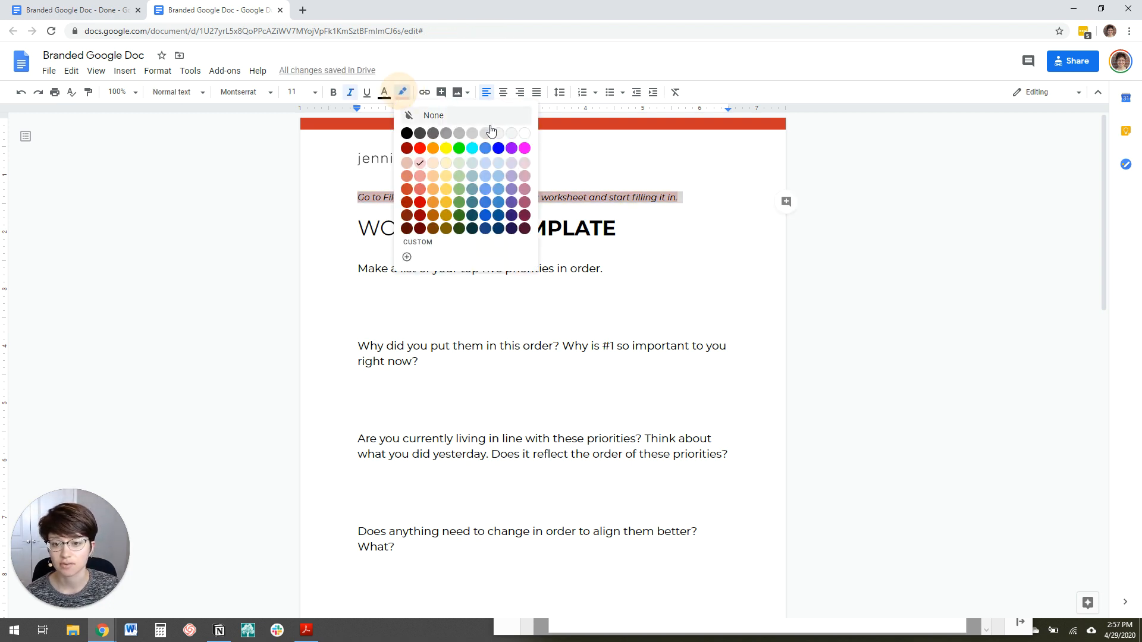
pyautogui.click(515, 141)
pyautogui.click(568, 285)
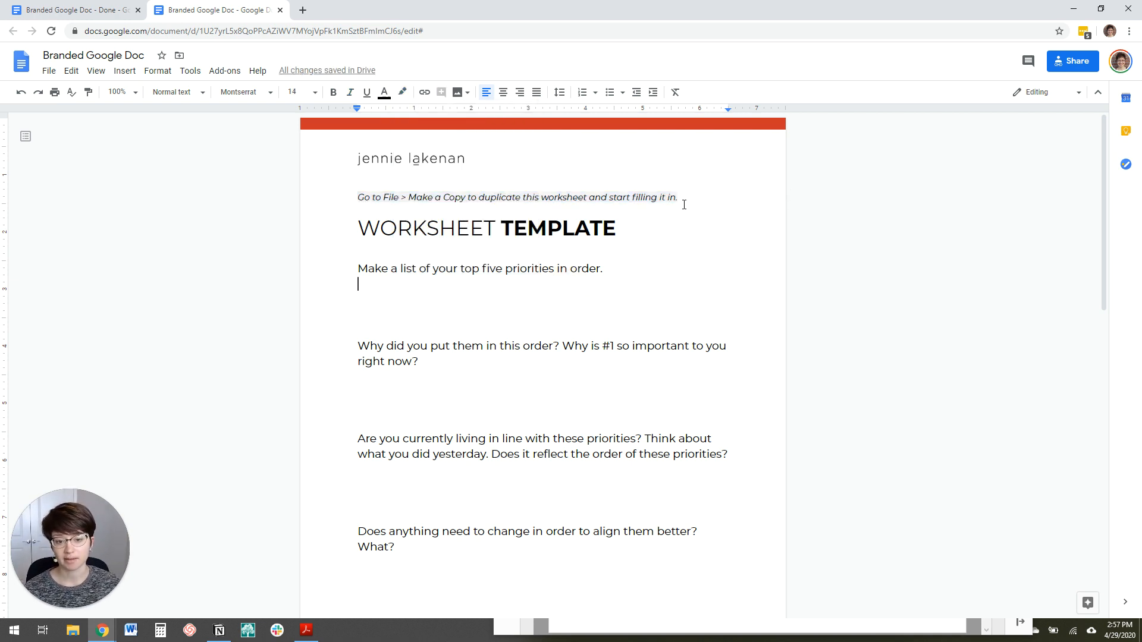
pyautogui.moveTo(684, 204); pyautogui.dragTo(345, 201)
pyautogui.click(494, 323)
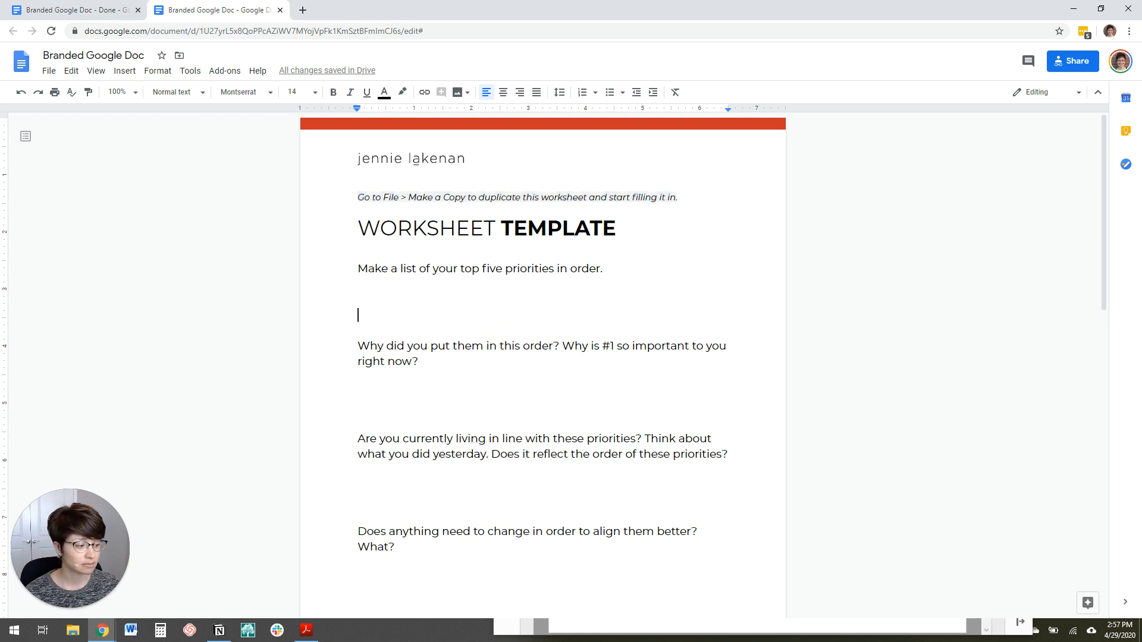
# Look up the Make a copy command that recipients use to duplicate the worksheet, without making a copy
pyautogui.scroll(-1, 461, 280)
pyautogui.scroll(1, 460, 281)
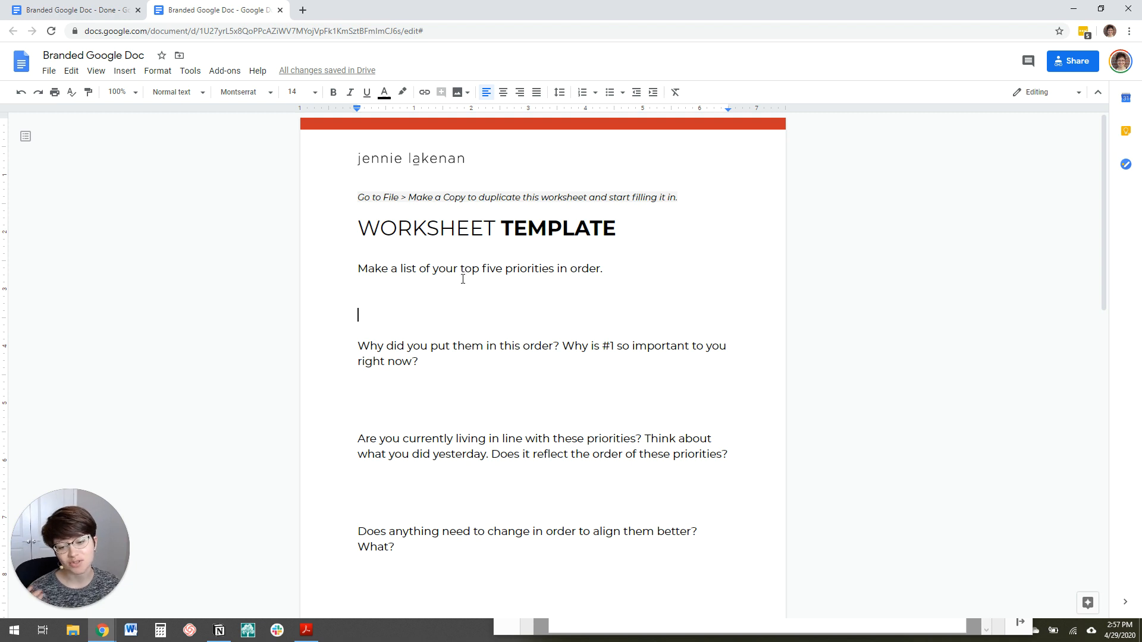
pyautogui.click(494, 310)
pyautogui.click(496, 296)
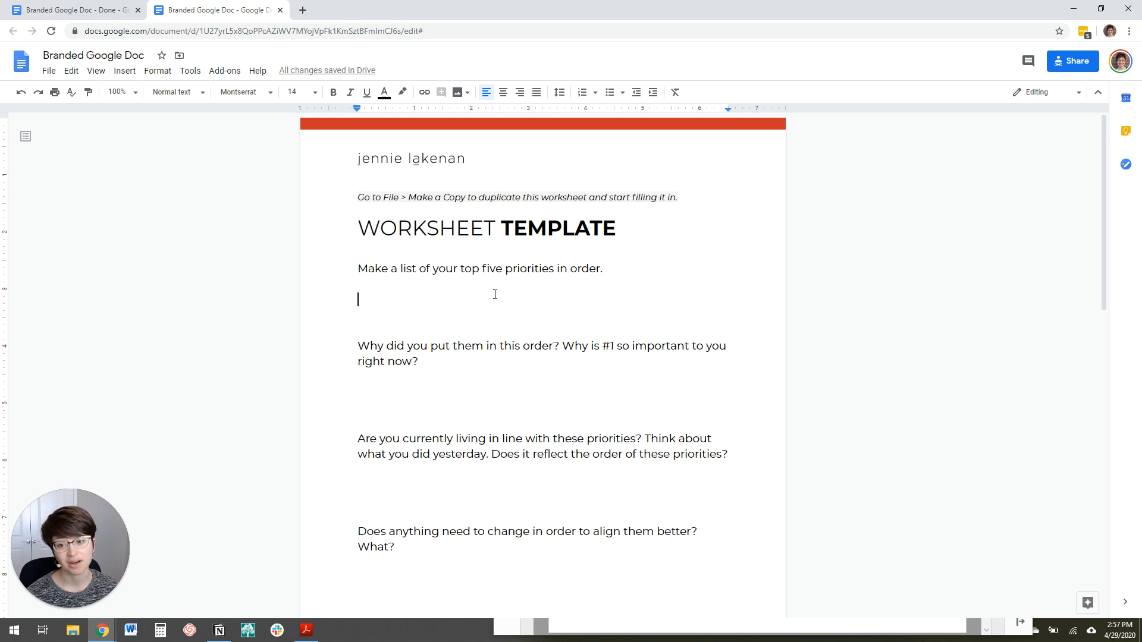
pyautogui.click(53, 72)
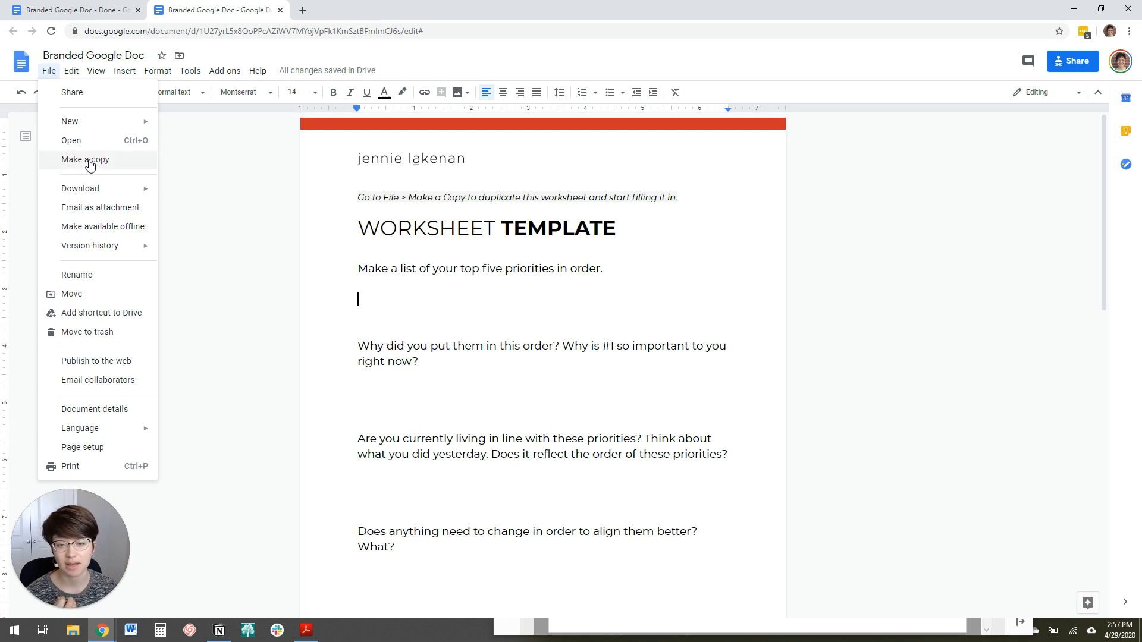
pyautogui.click(479, 323)
# Inspect the logo image and red bar in the header, and review the finished worksheet across both pages
pyautogui.doubleClick(428, 158)
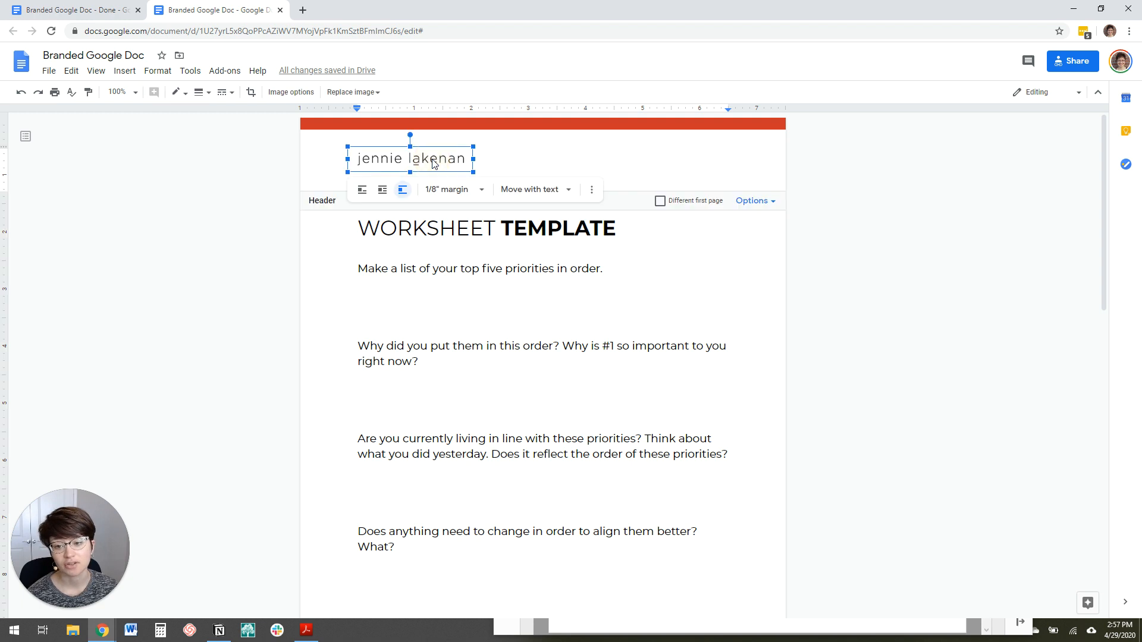
pyautogui.click(441, 124)
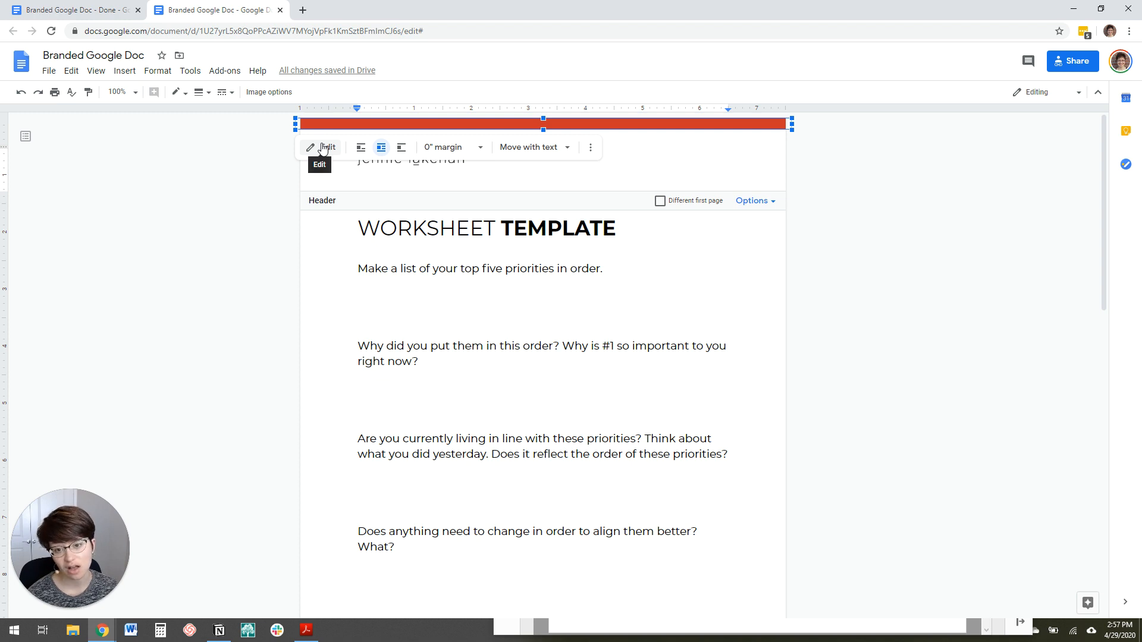
pyautogui.click(475, 298)
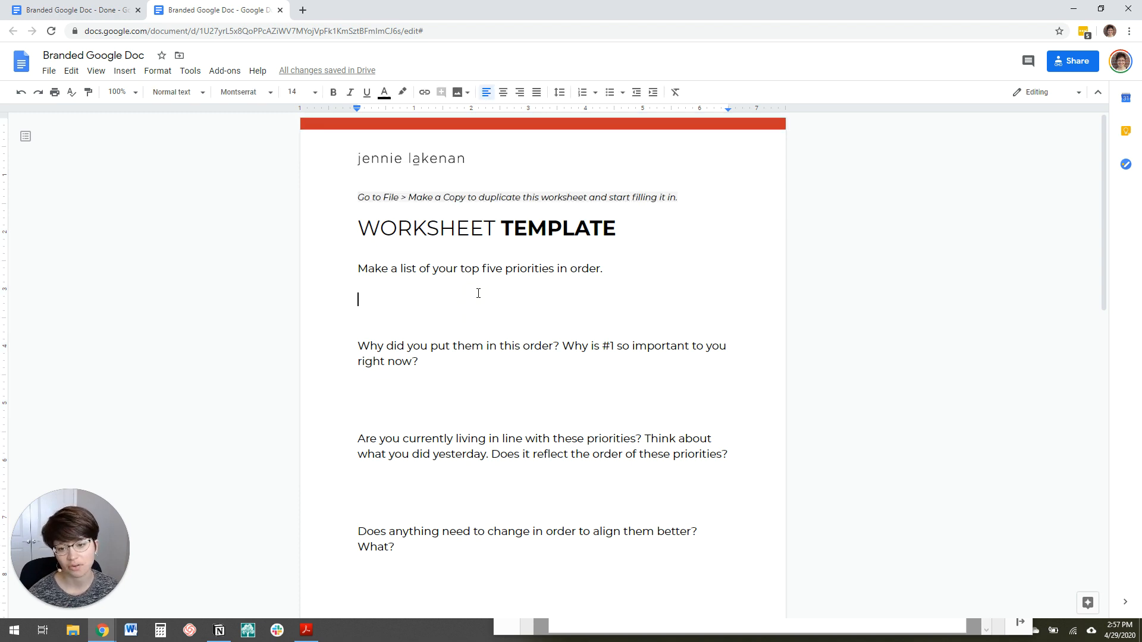
pyautogui.scroll(-5, 478, 293)
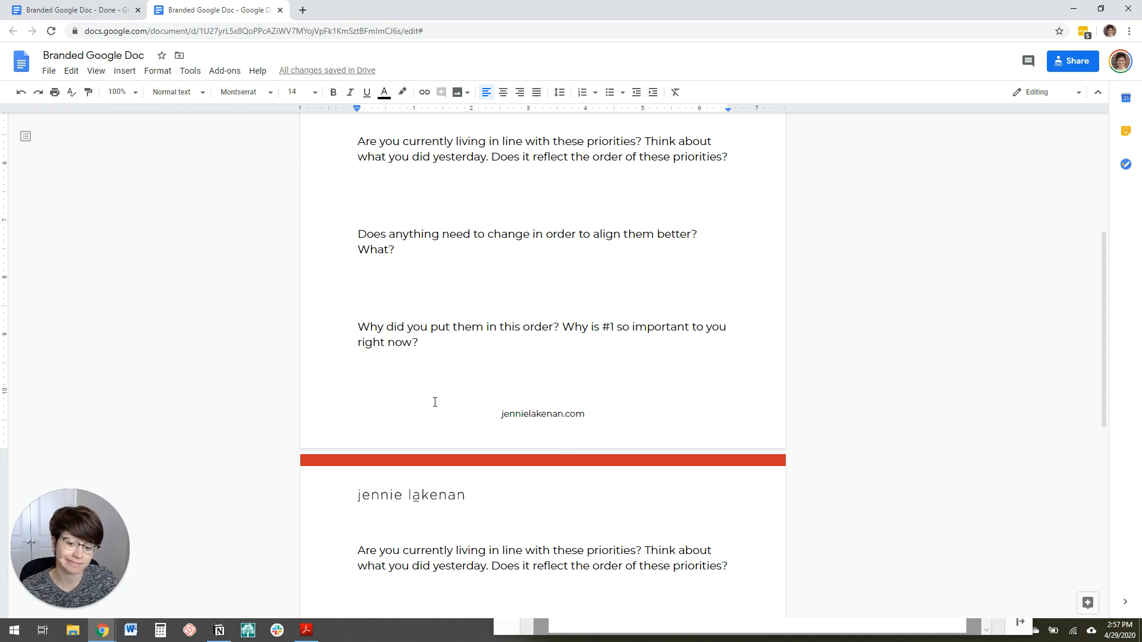
pyautogui.scroll(5, 433, 400)
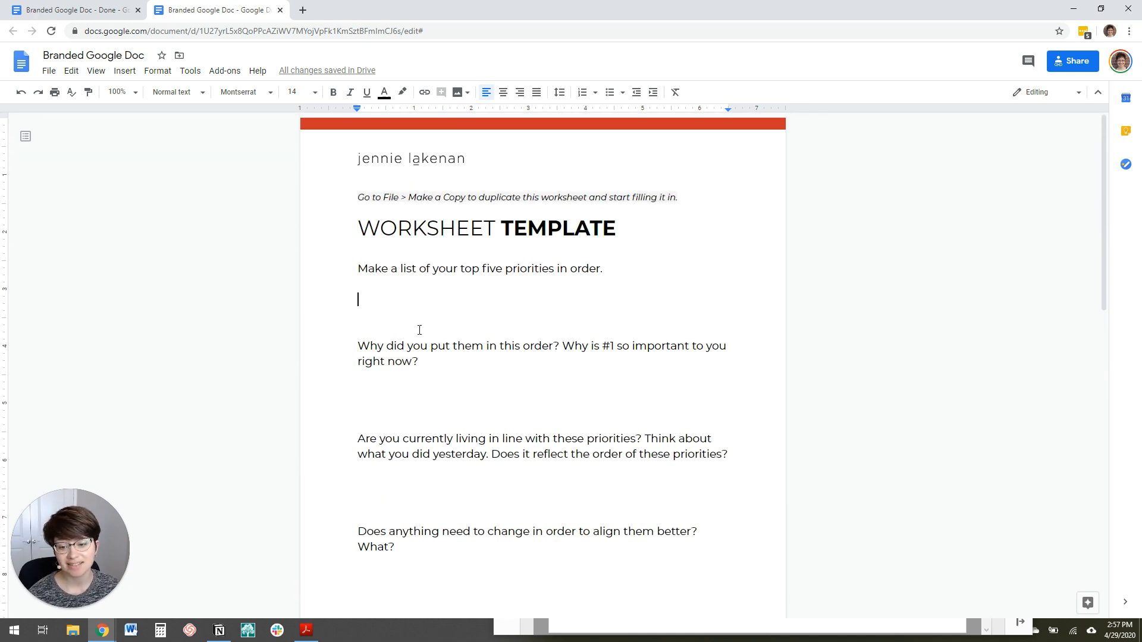